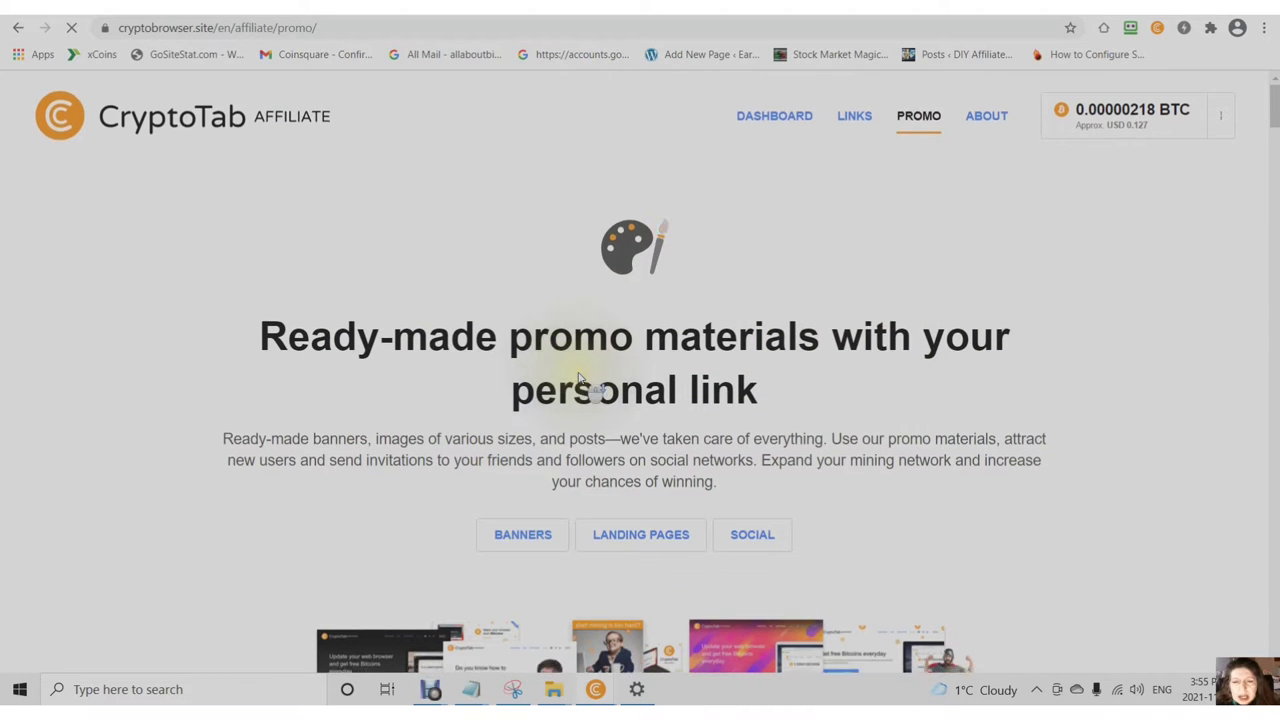
scroll(540, 300, "down", 2)
left_click_drag(510, 229, 796, 242)
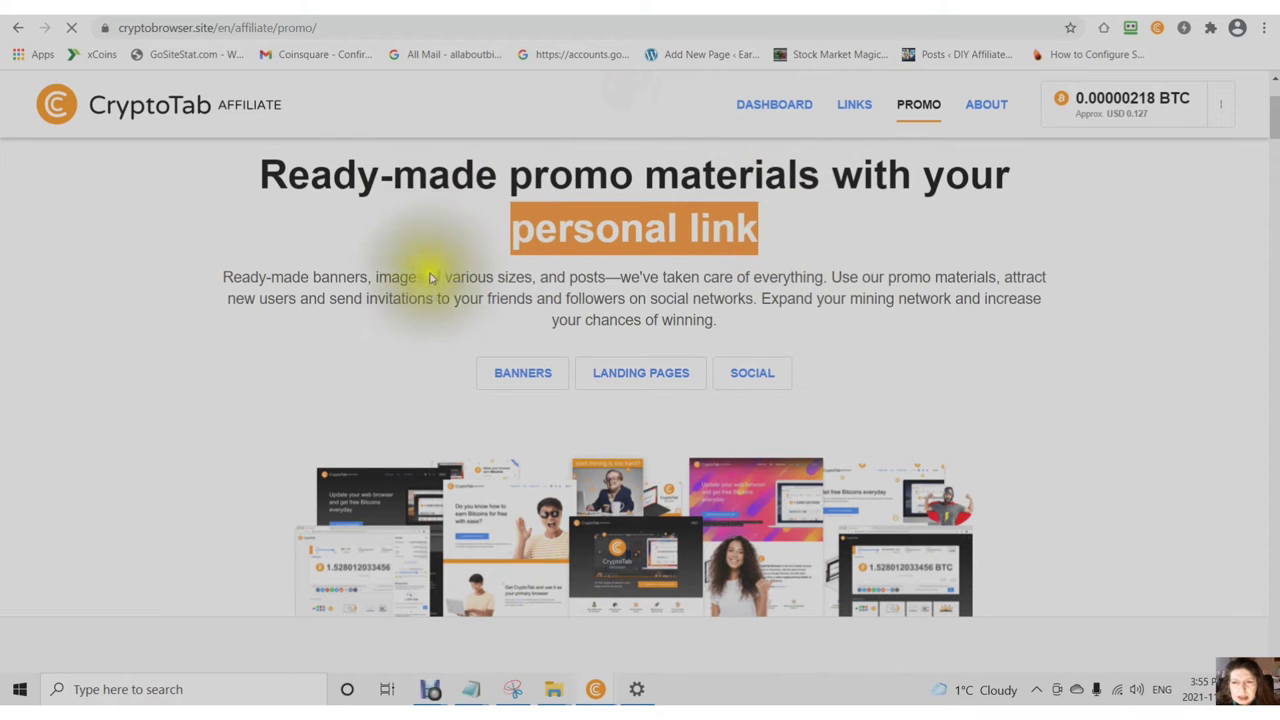
left_click(414, 346)
scroll(420, 334, "down", 1)
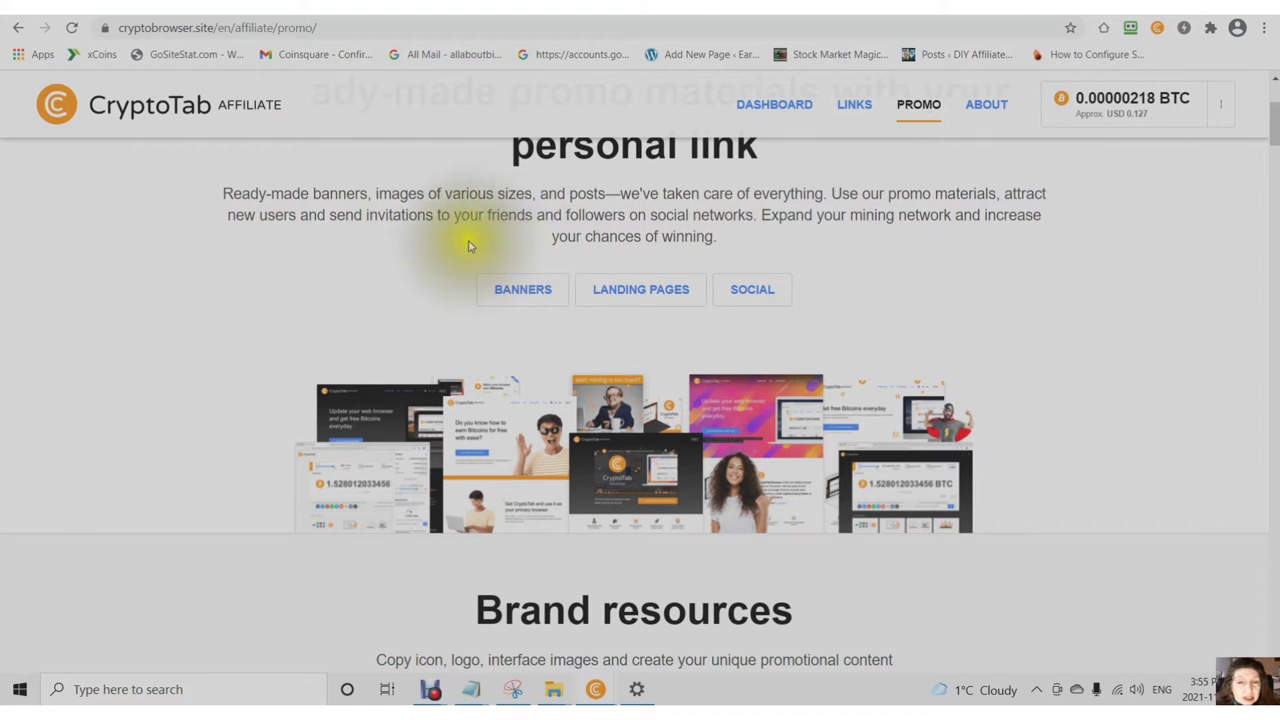
scroll(471, 250, "down", 1)
scroll(474, 260, "up", 1)
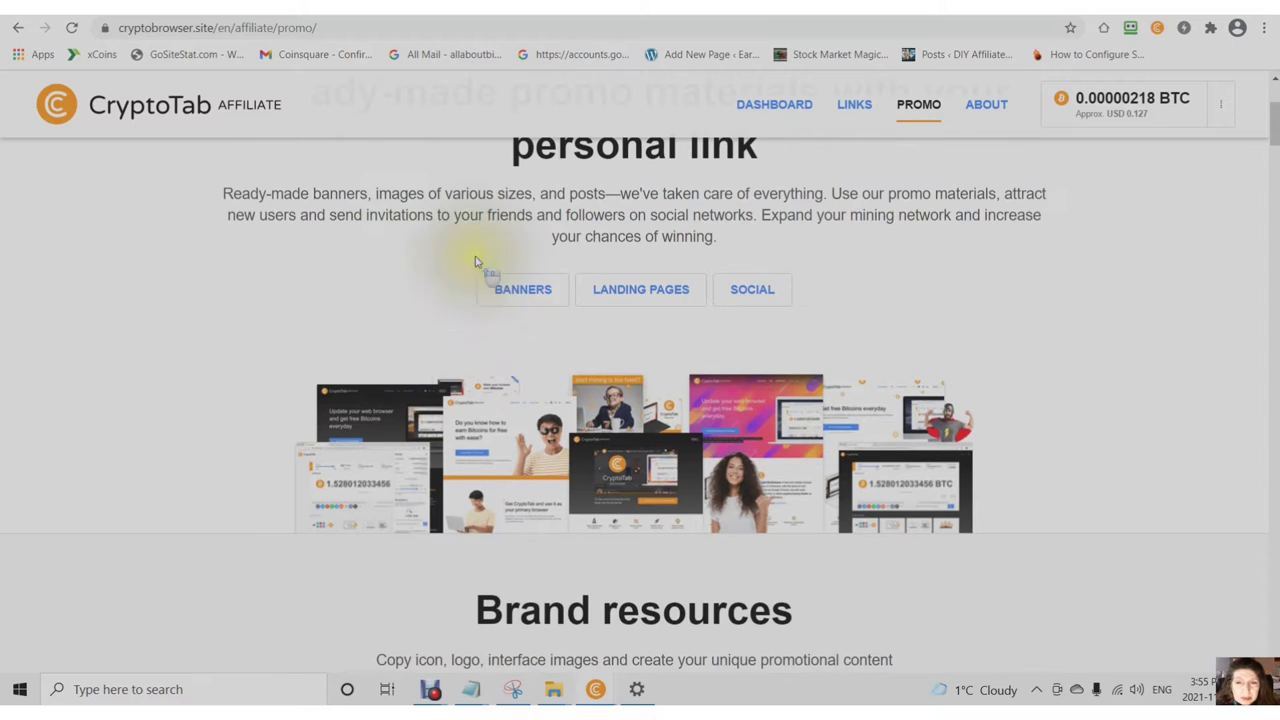
Go to the banner generator, check the link ID list, and keep the banner theme on All
left_click(522, 292)
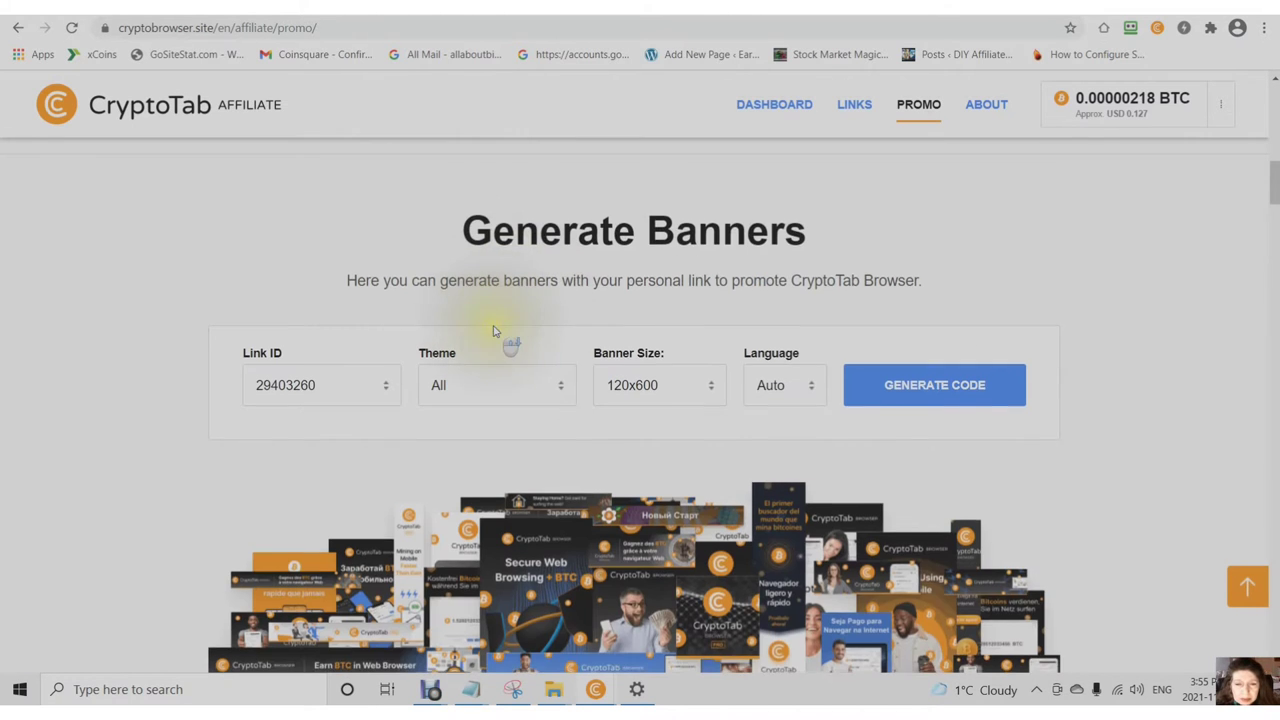
scroll(494, 330, "down", 2)
scroll(500, 335, "up", 1)
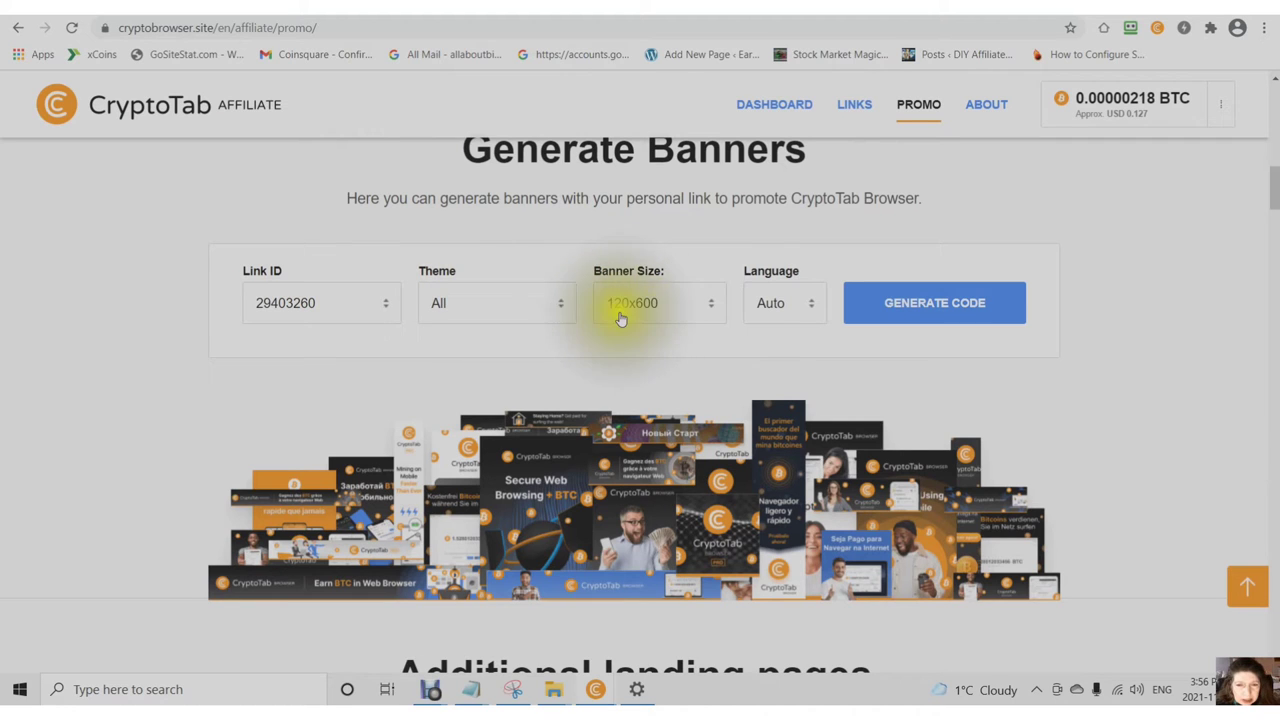
left_click(387, 315)
left_click(390, 316)
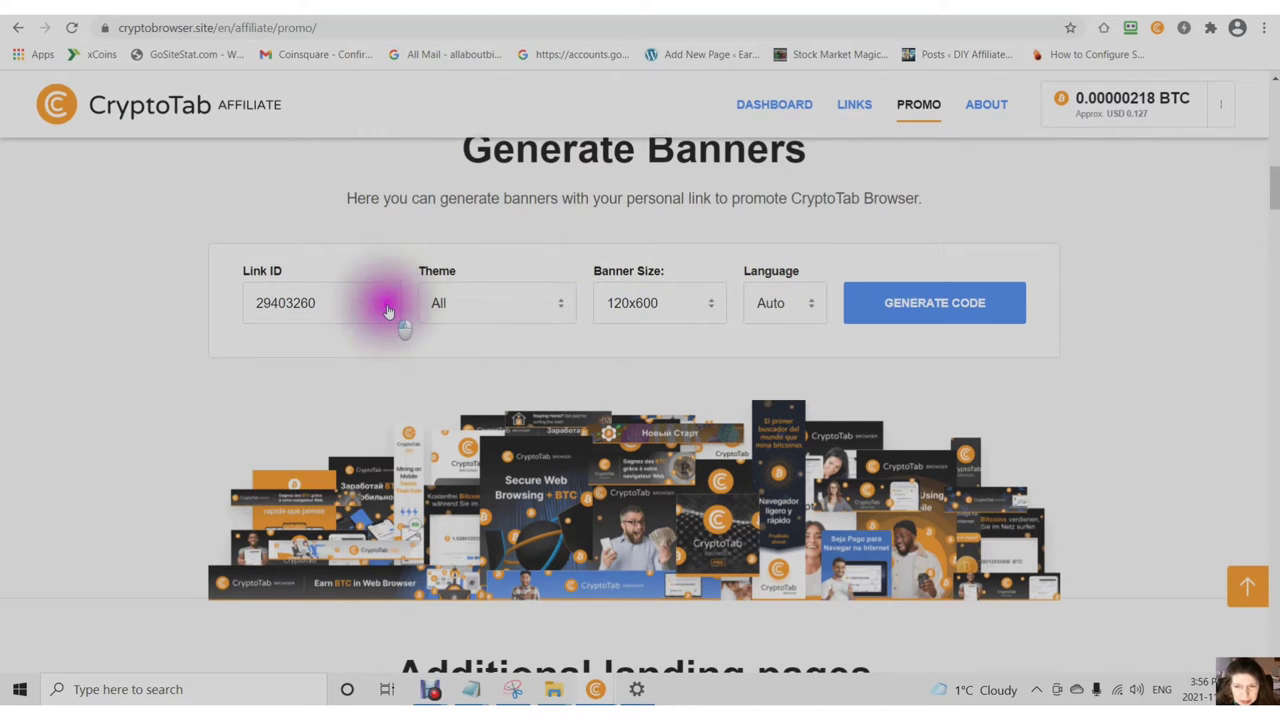
left_click(557, 310)
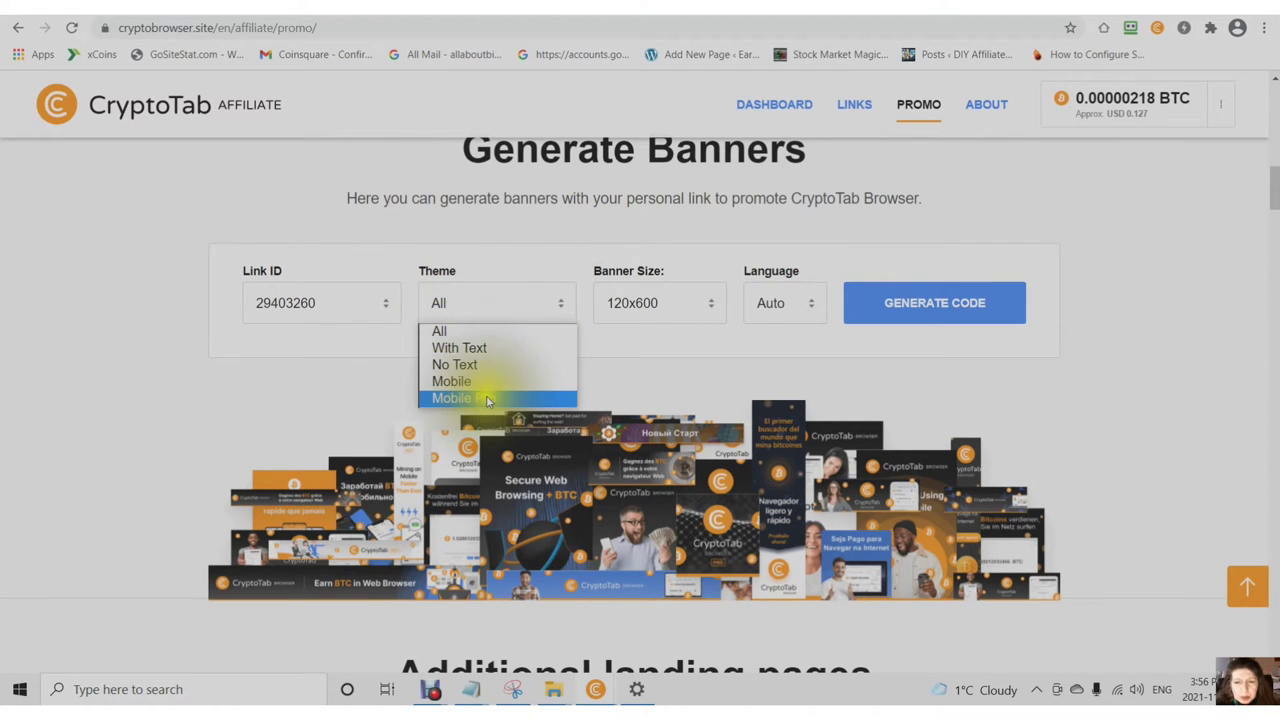
left_click(711, 308)
Set the banner size to 300x250 and keep the banner language on Auto
left_click(714, 311)
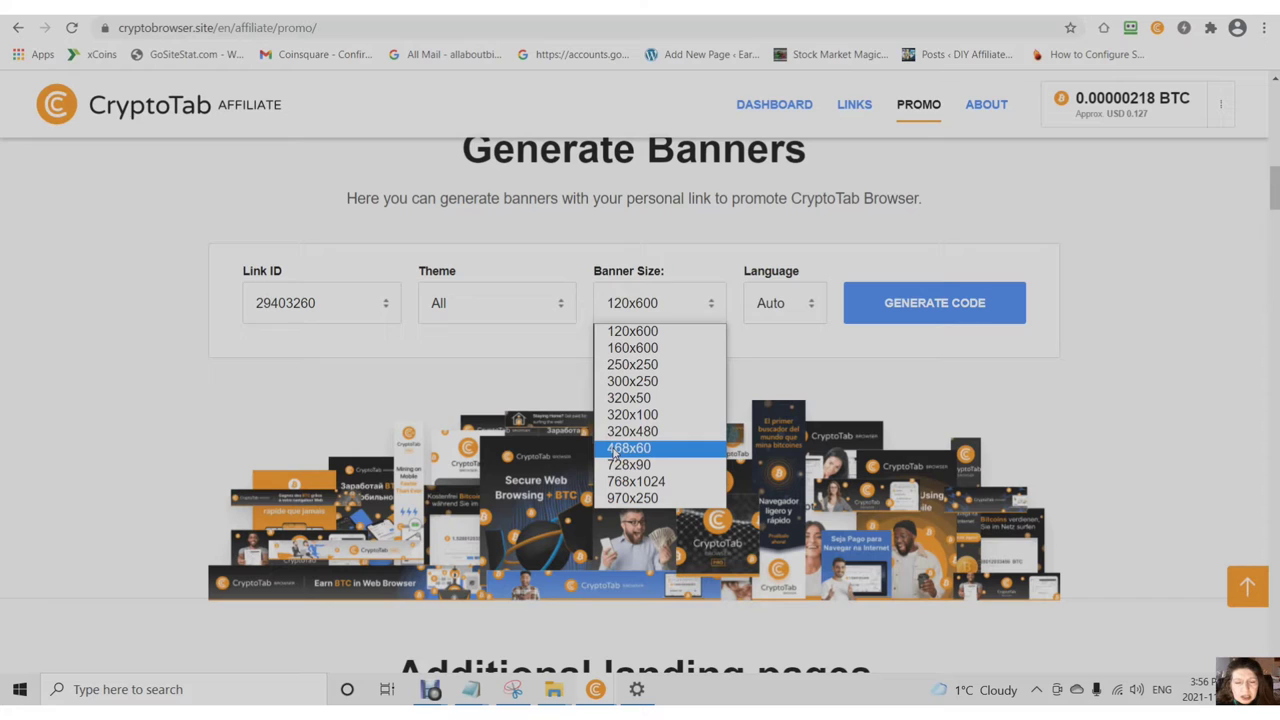
left_click(604, 456)
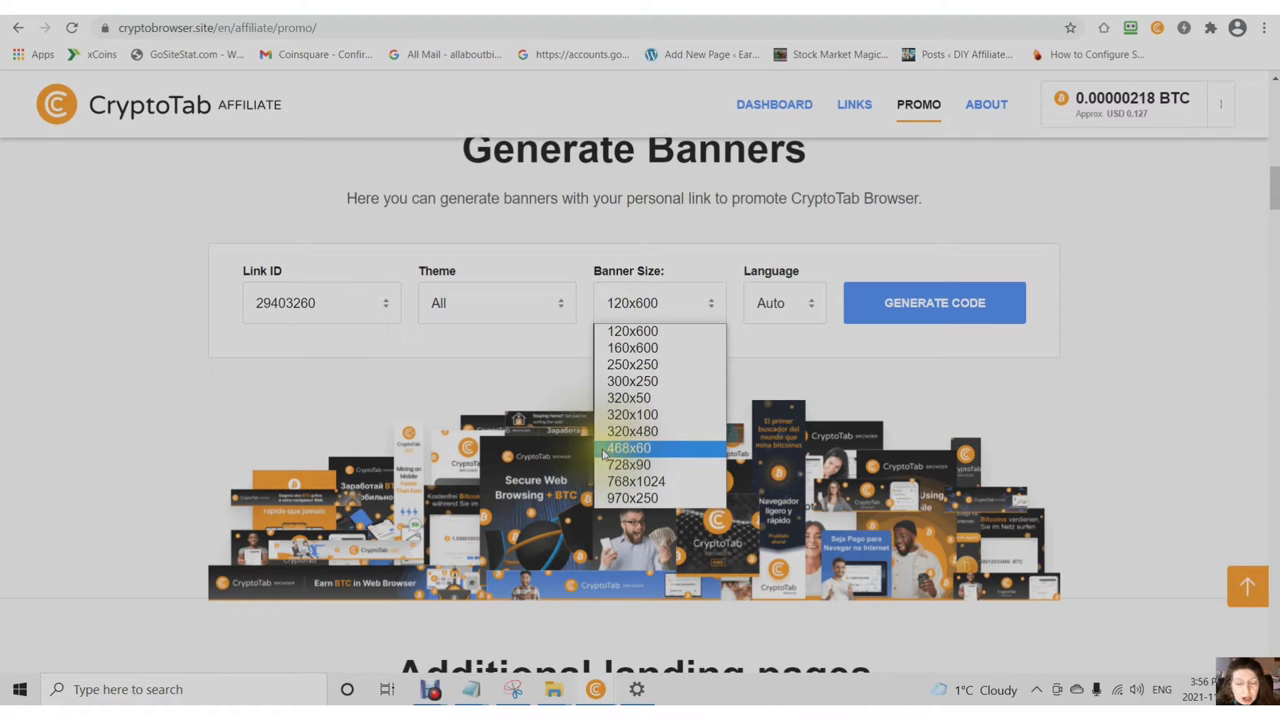
left_click(604, 456)
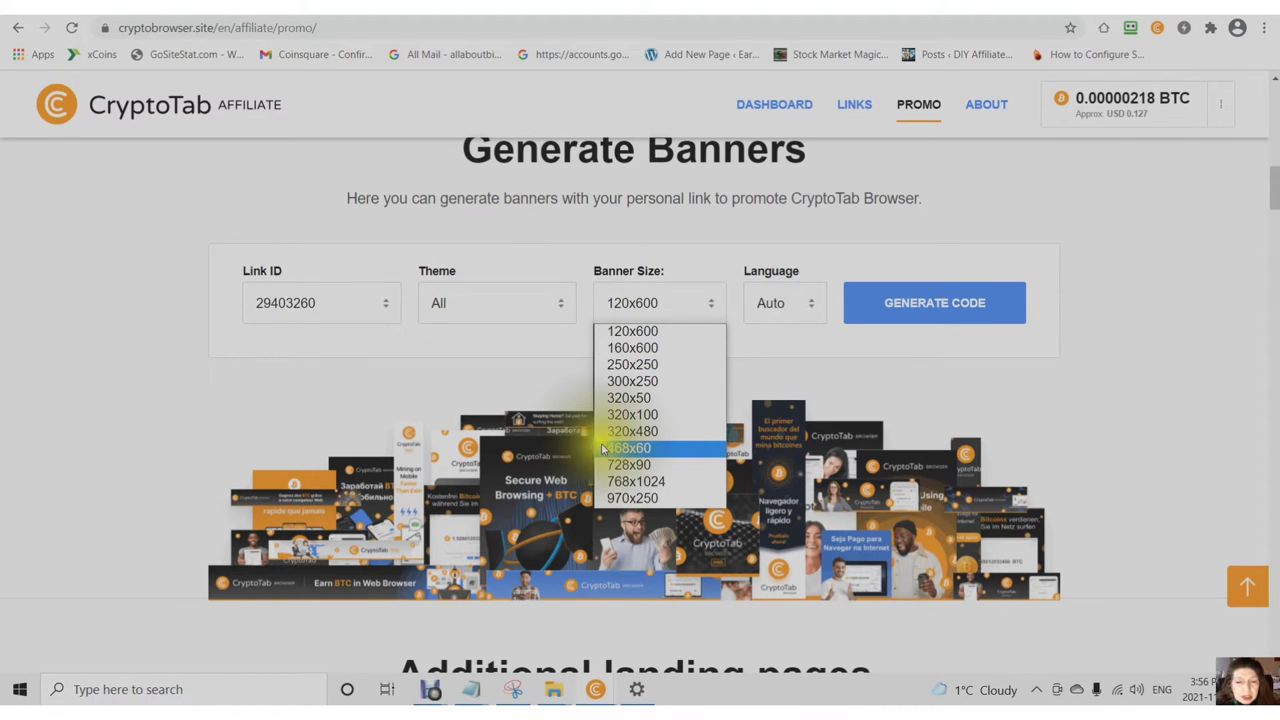
left_click(606, 380)
left_click(606, 380)
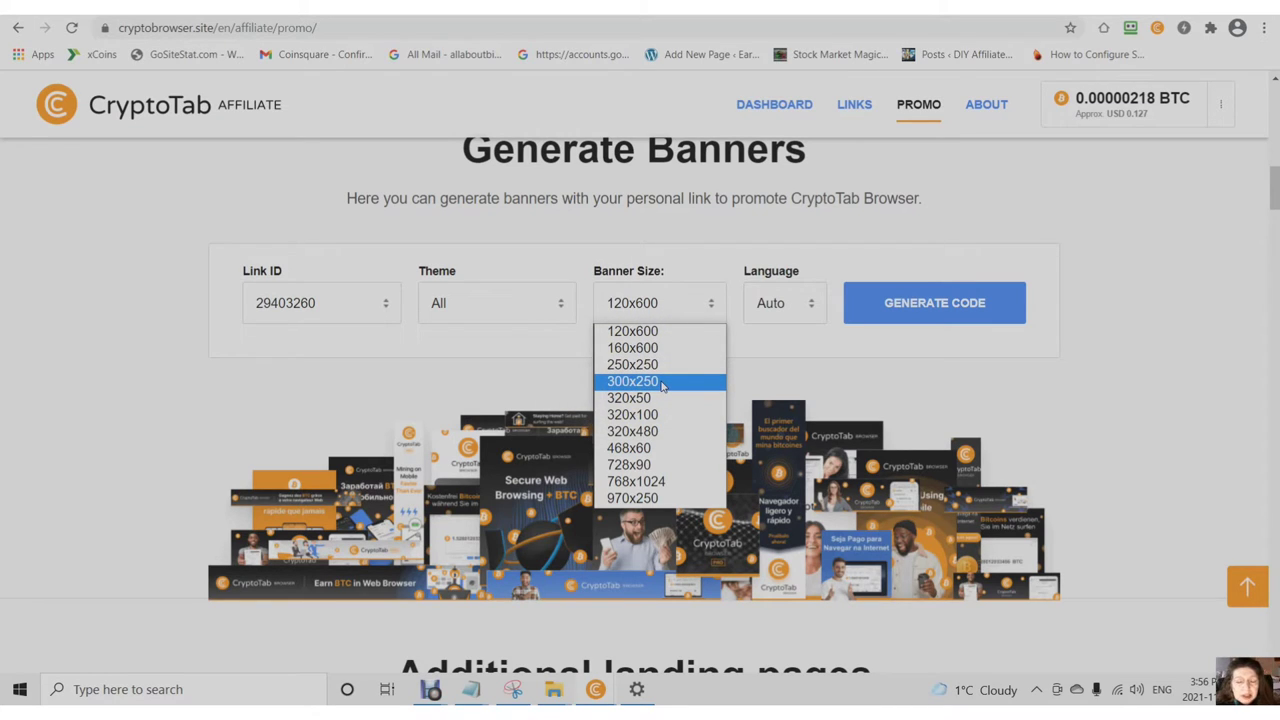
left_click(678, 377)
left_click(620, 388)
left_click(815, 313)
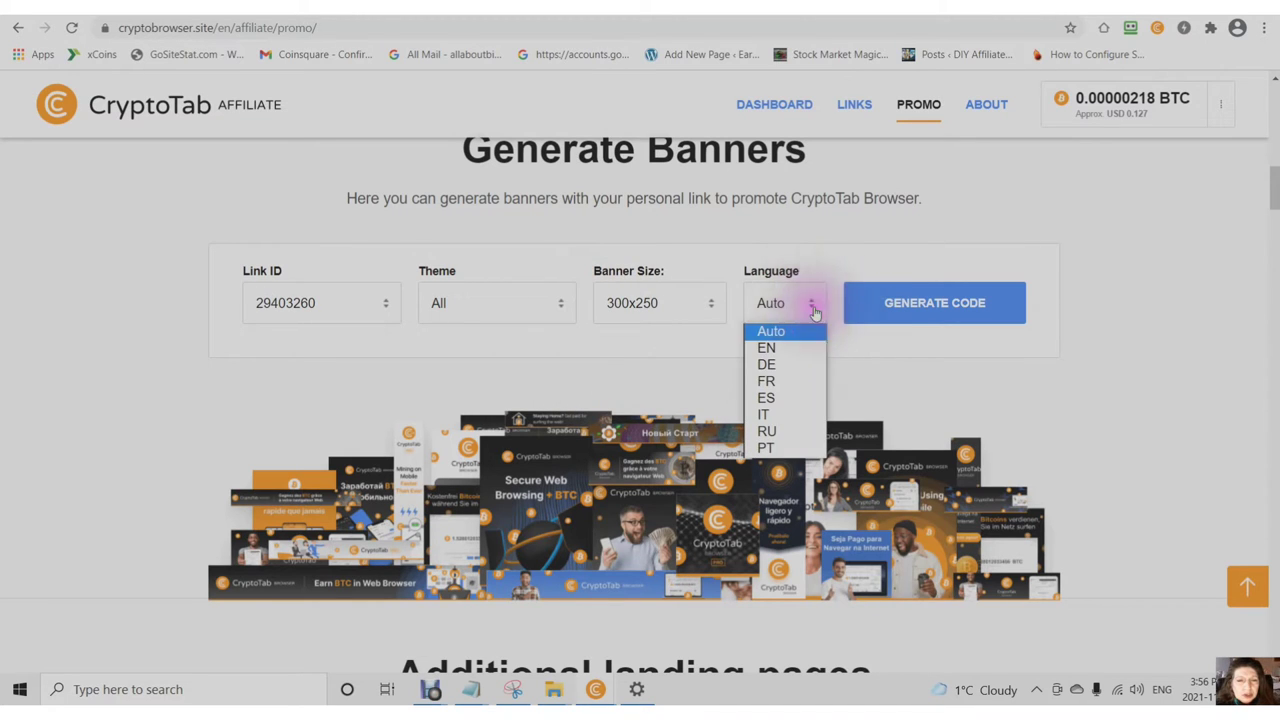
left_click(766, 331)
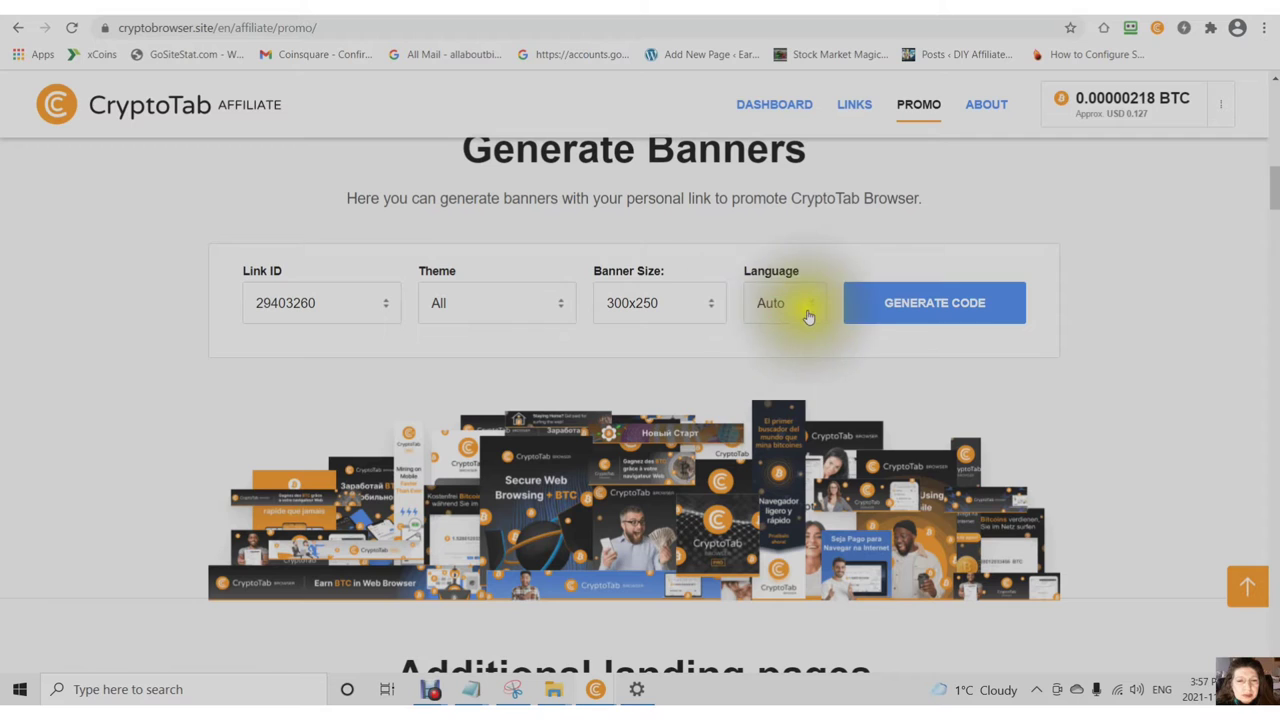
Generate the 300x250 banner code and check the Link ID and Landing ID lists above the preview
left_click(937, 312)
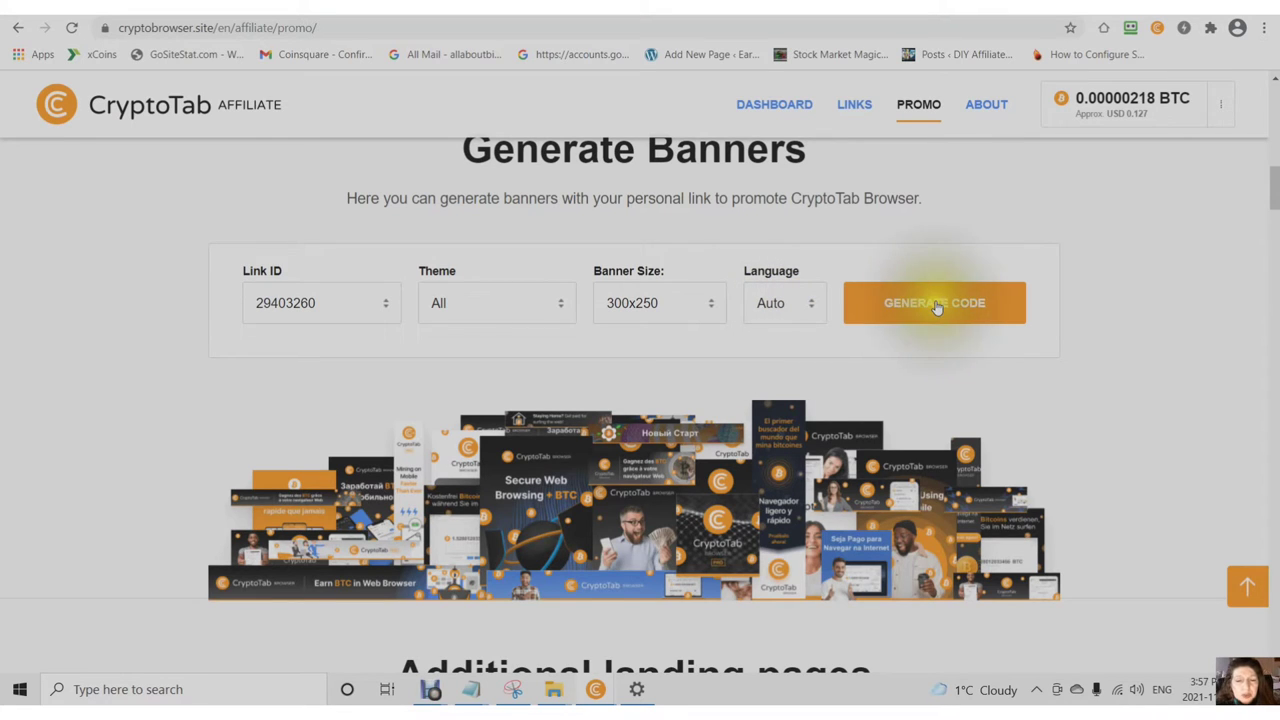
left_click(937, 307)
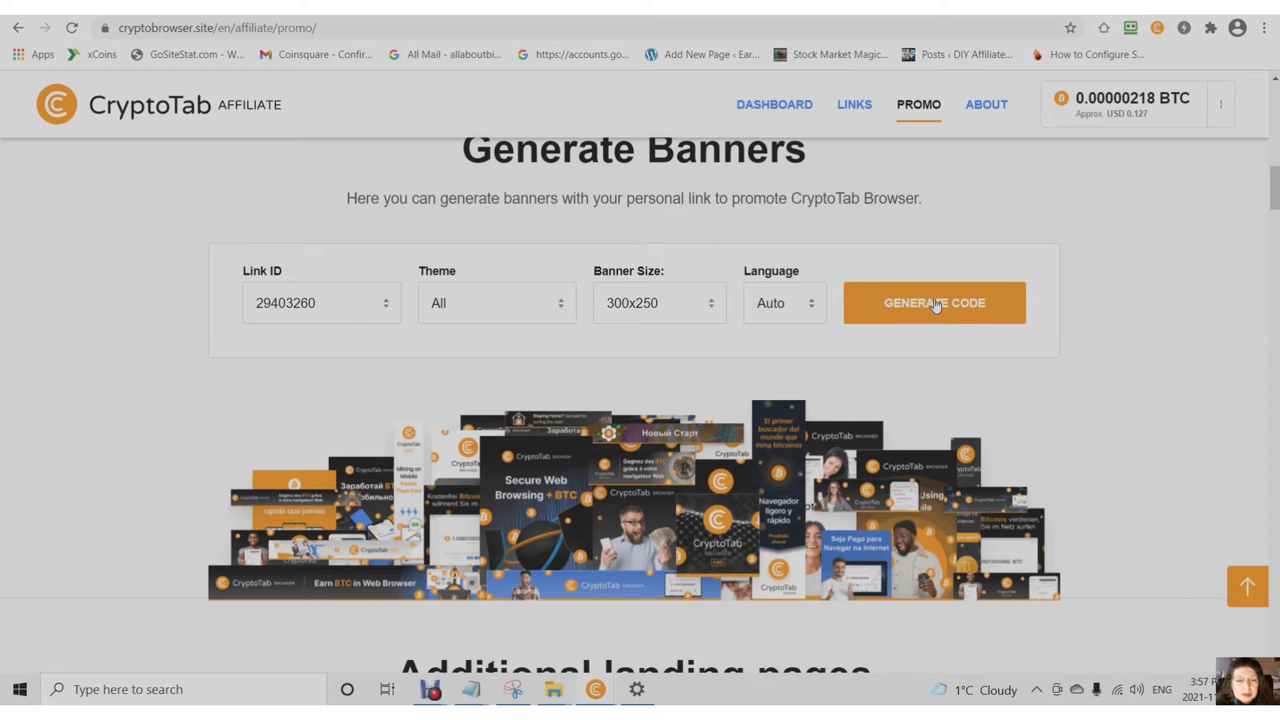
left_click(935, 306)
left_click(923, 306)
left_click(943, 318)
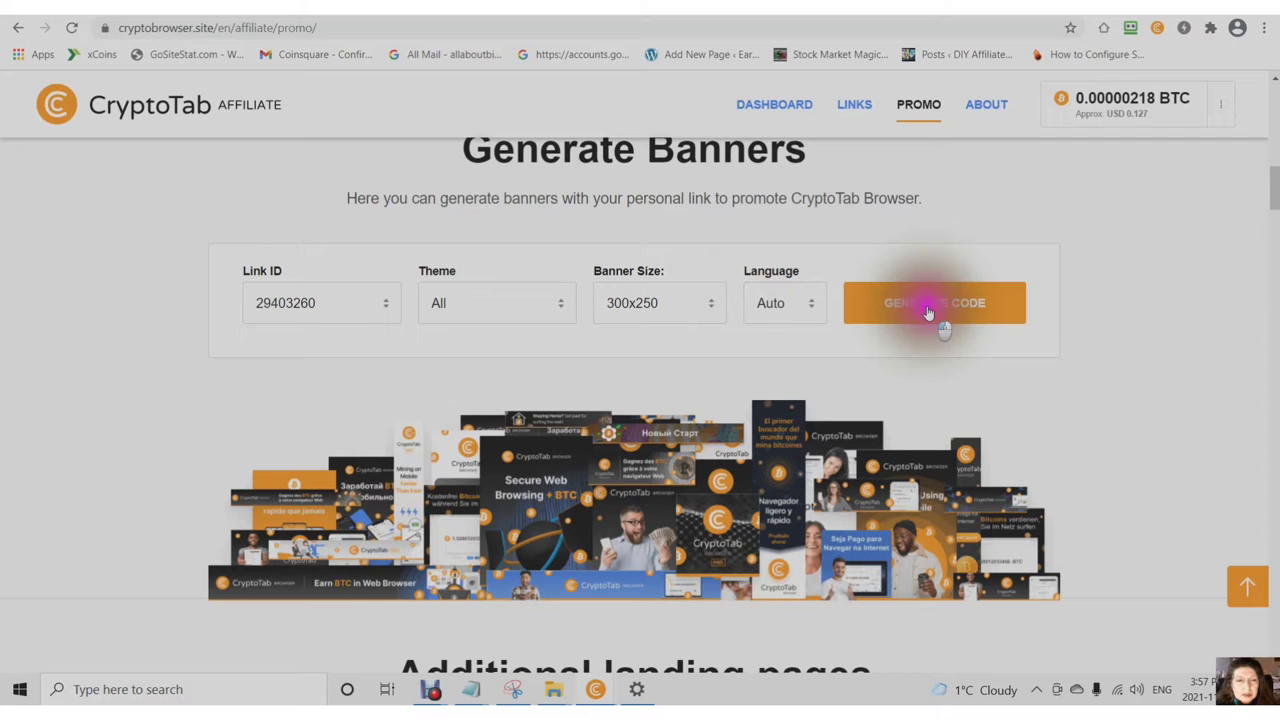
left_click(901, 298)
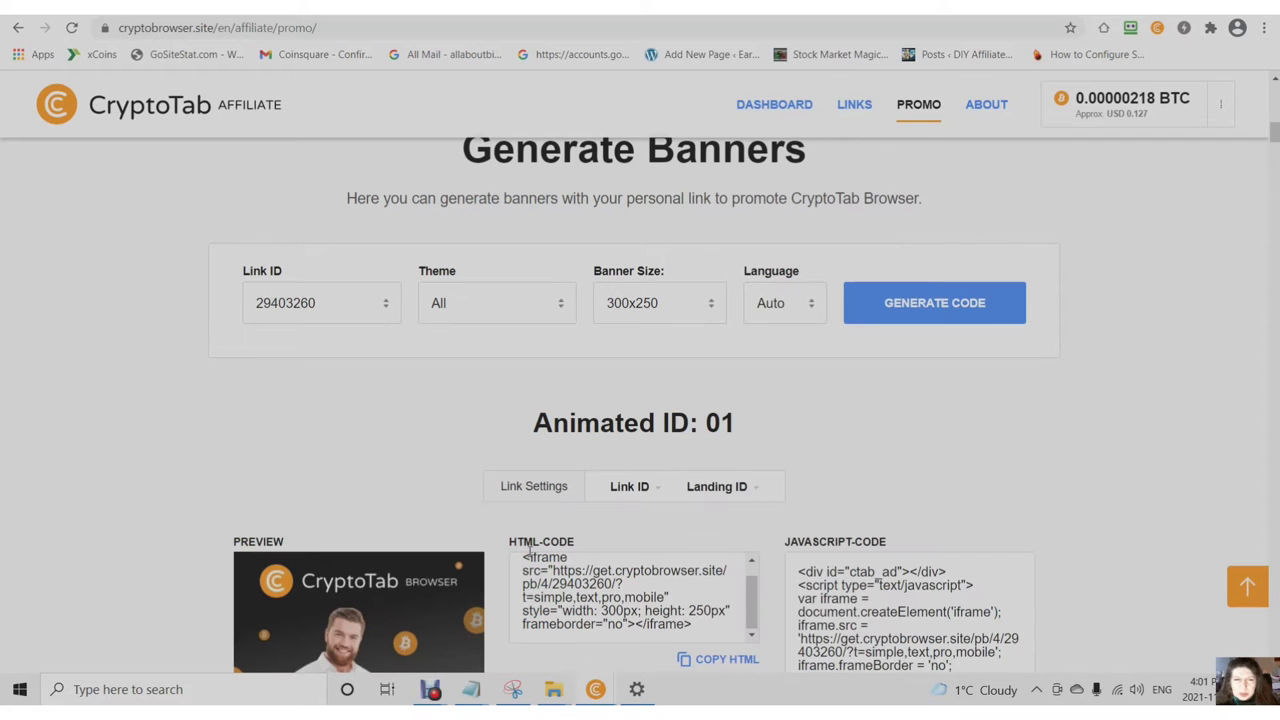
scroll(527, 555, "up", 2)
scroll(530, 560, "down", 4)
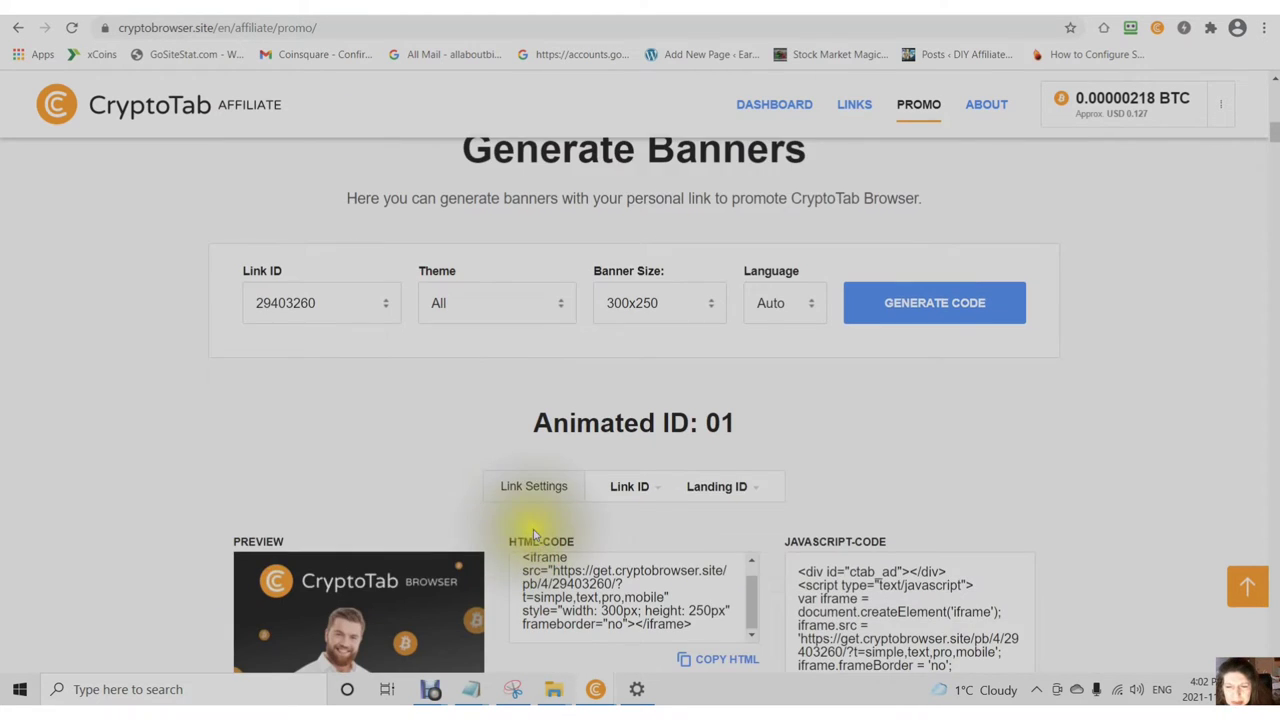
scroll(533, 534, "down", 1)
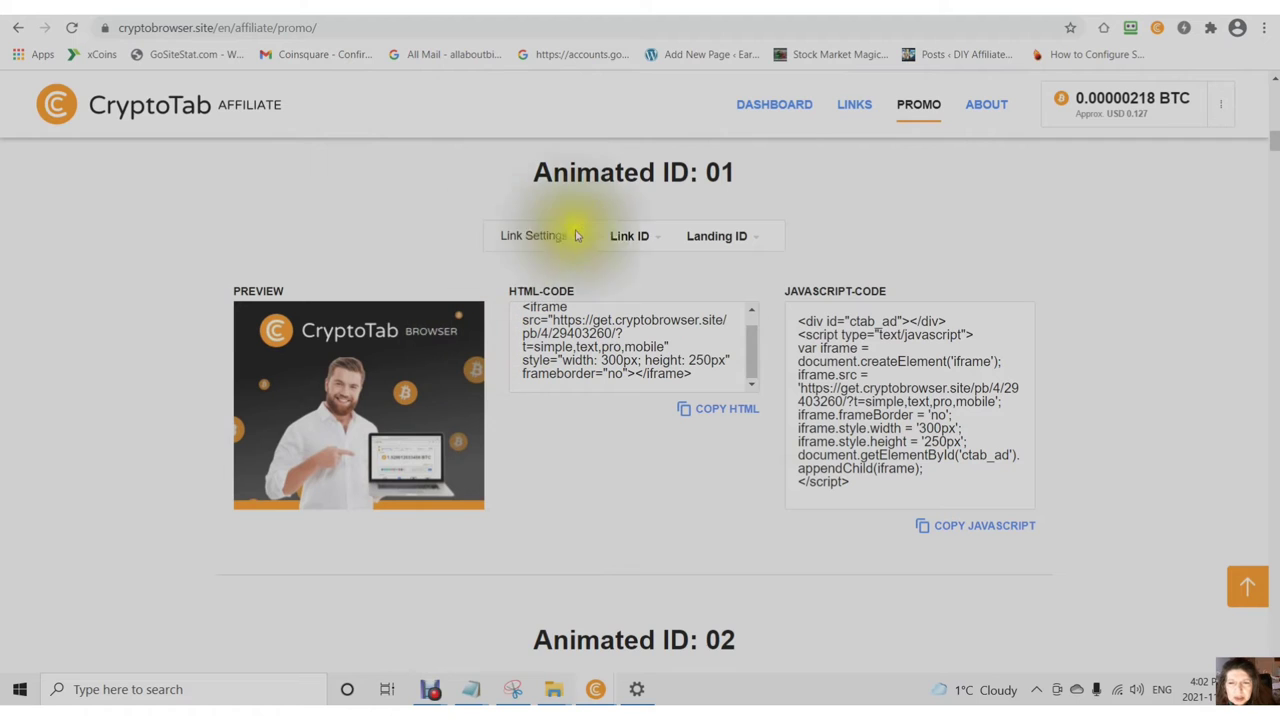
left_click(660, 238)
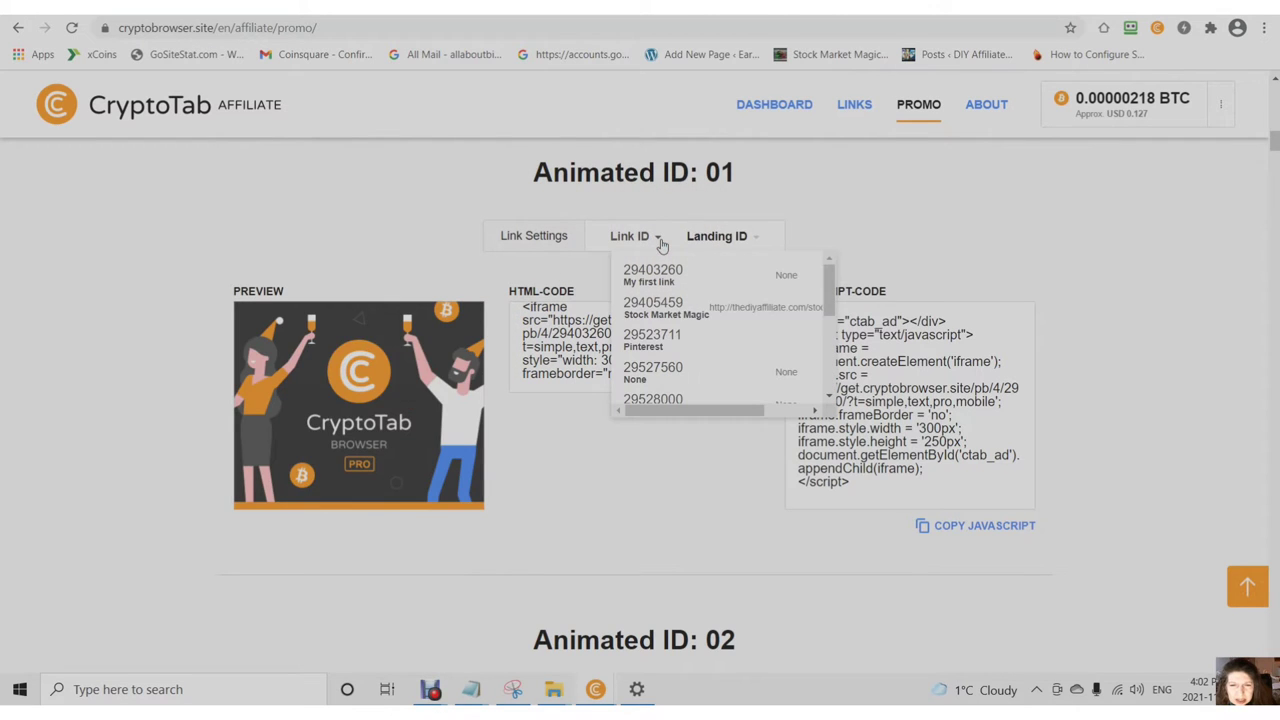
left_click(745, 238)
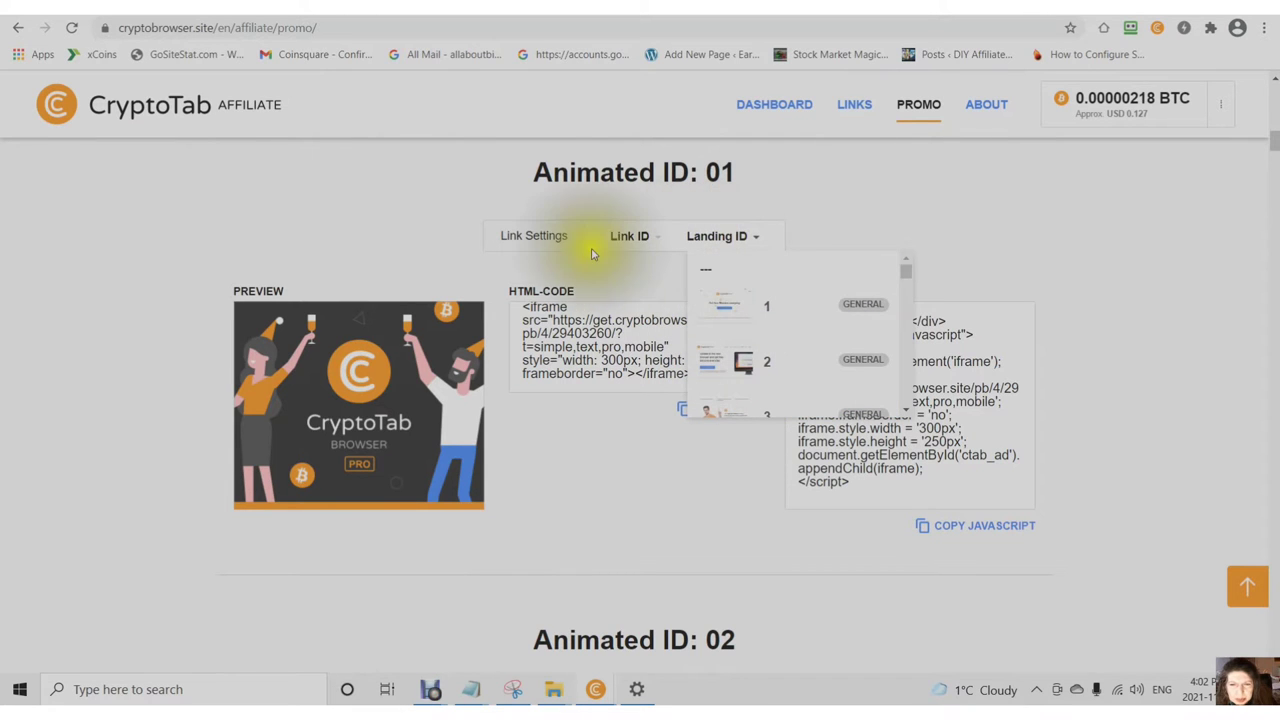
Inspect the iframe snippet, highlighting the banner source URL and the affiliate link ID
left_click(537, 430)
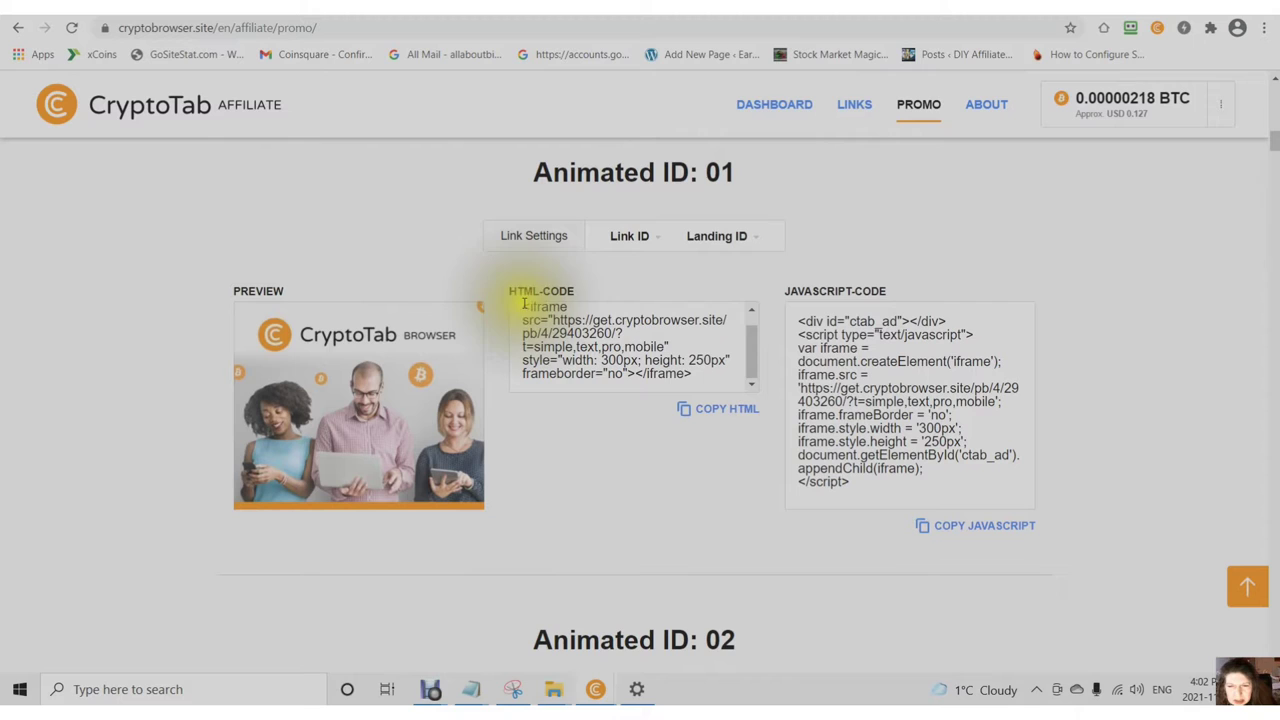
left_click_drag(522, 306, 712, 380)
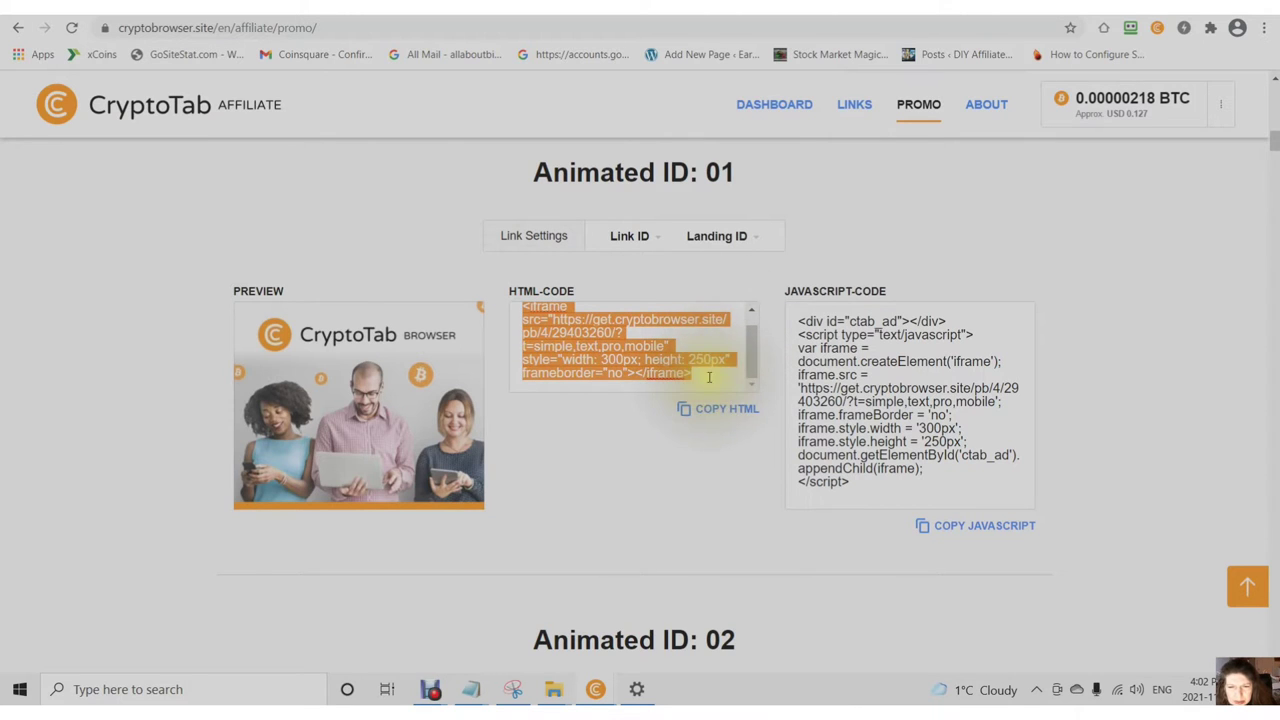
left_click(630, 332)
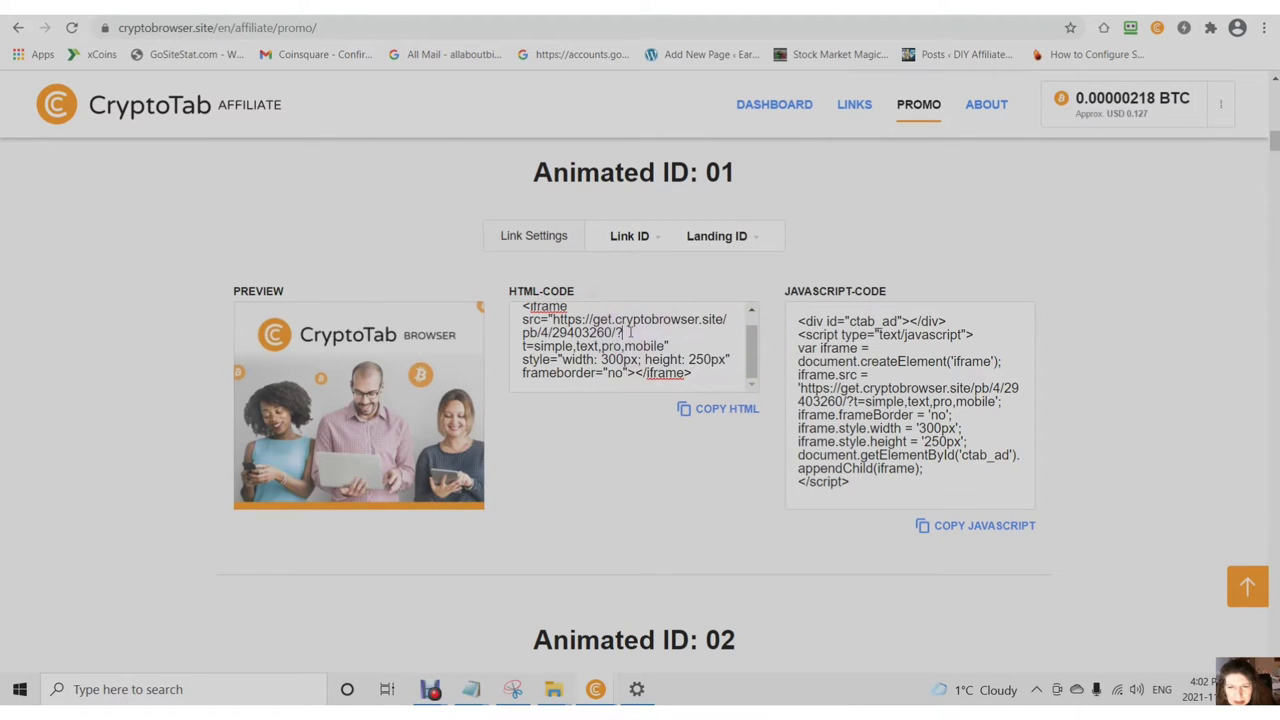
left_click(546, 333)
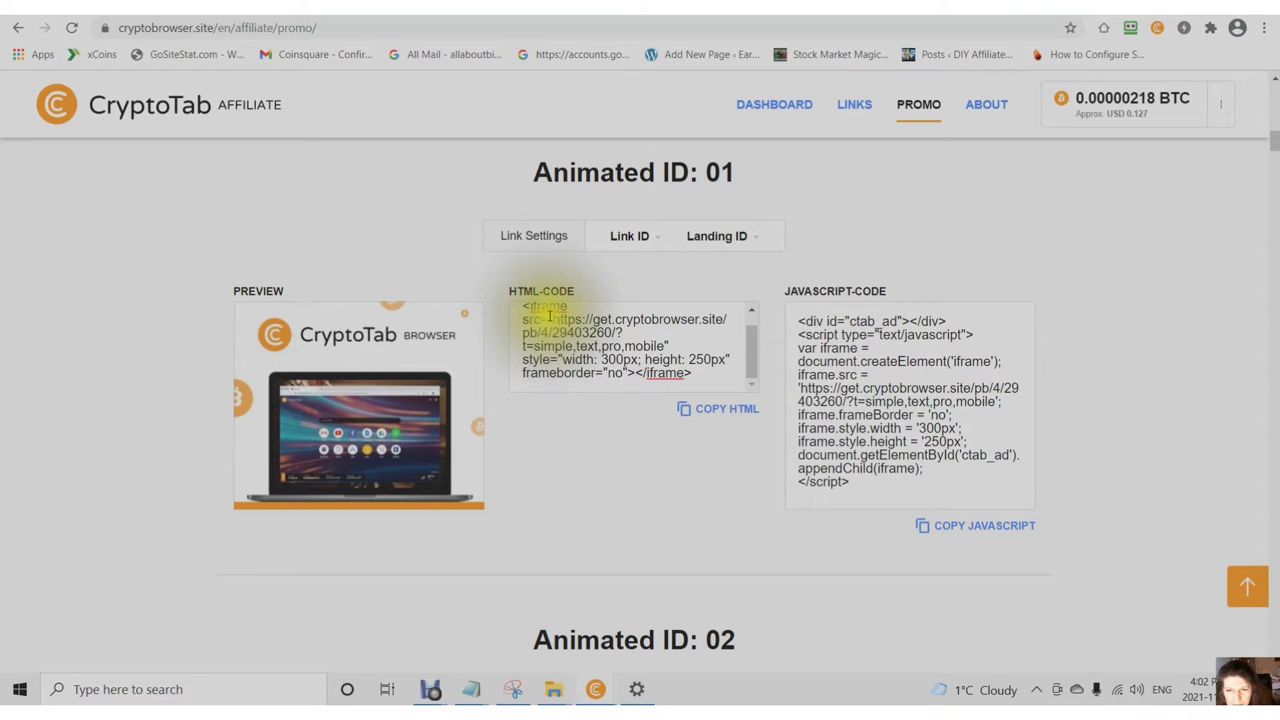
left_click_drag(551, 318, 596, 316)
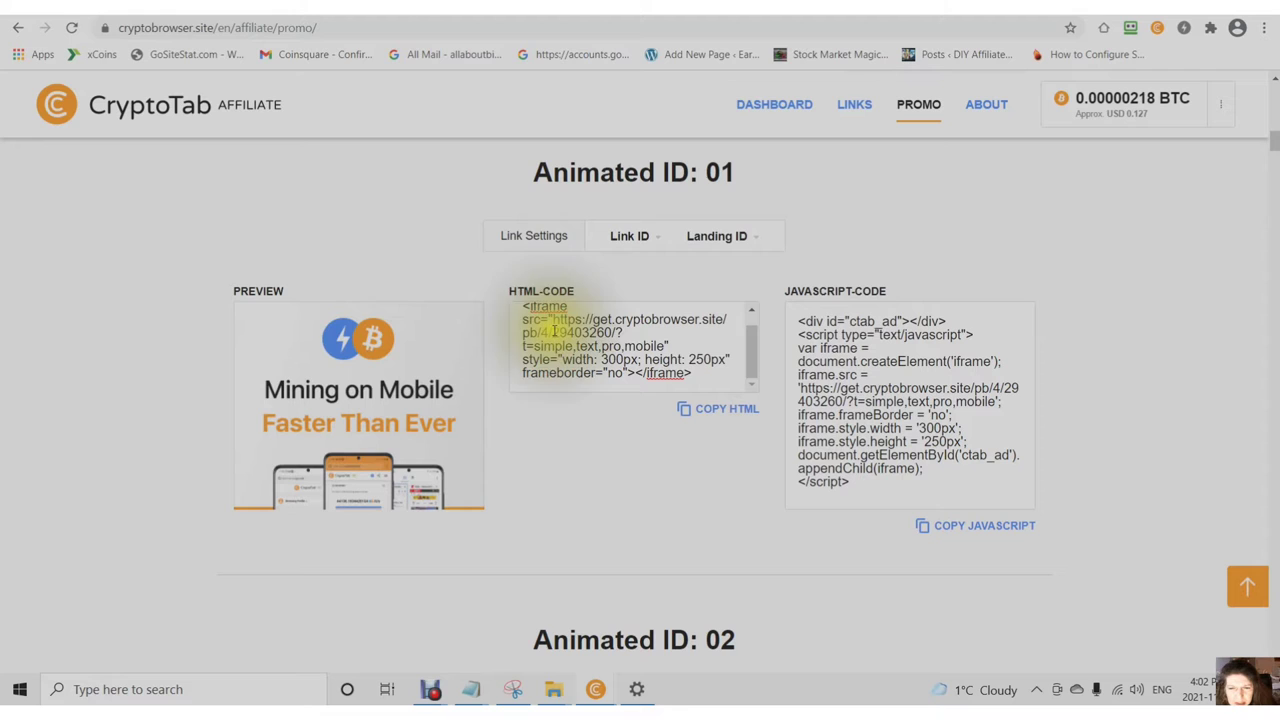
left_click_drag(552, 332, 613, 333)
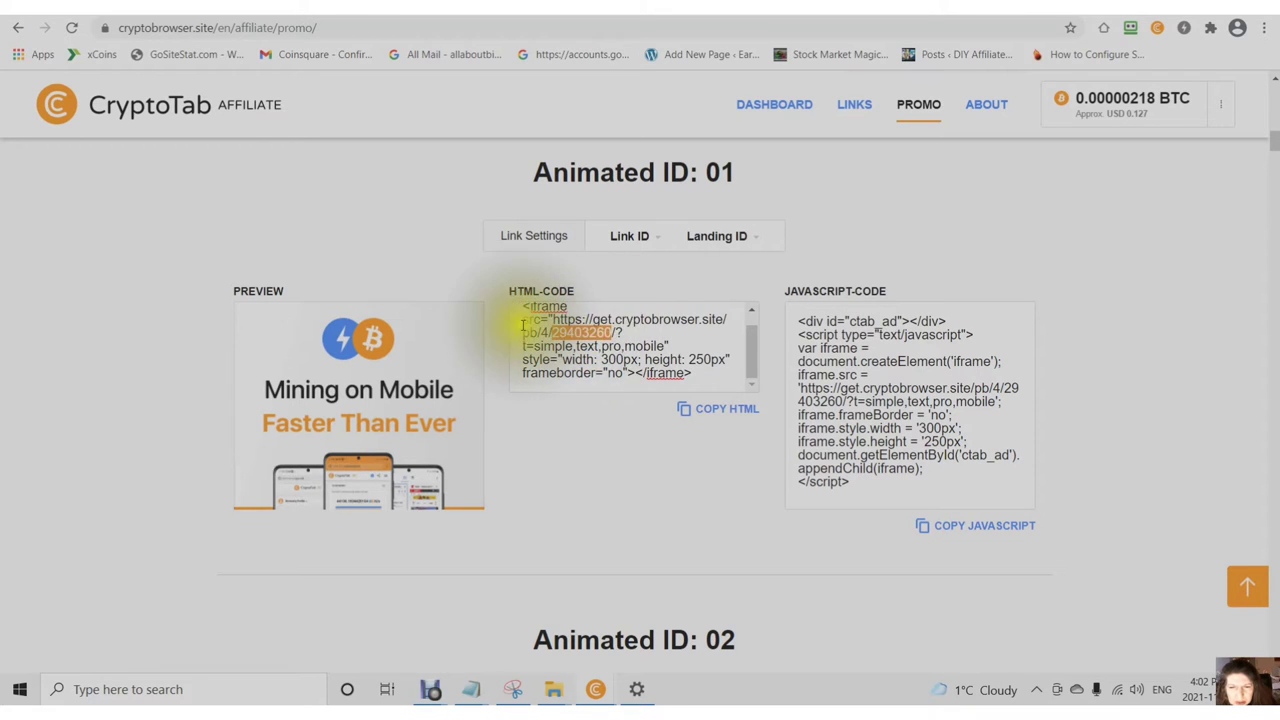
left_click(558, 415)
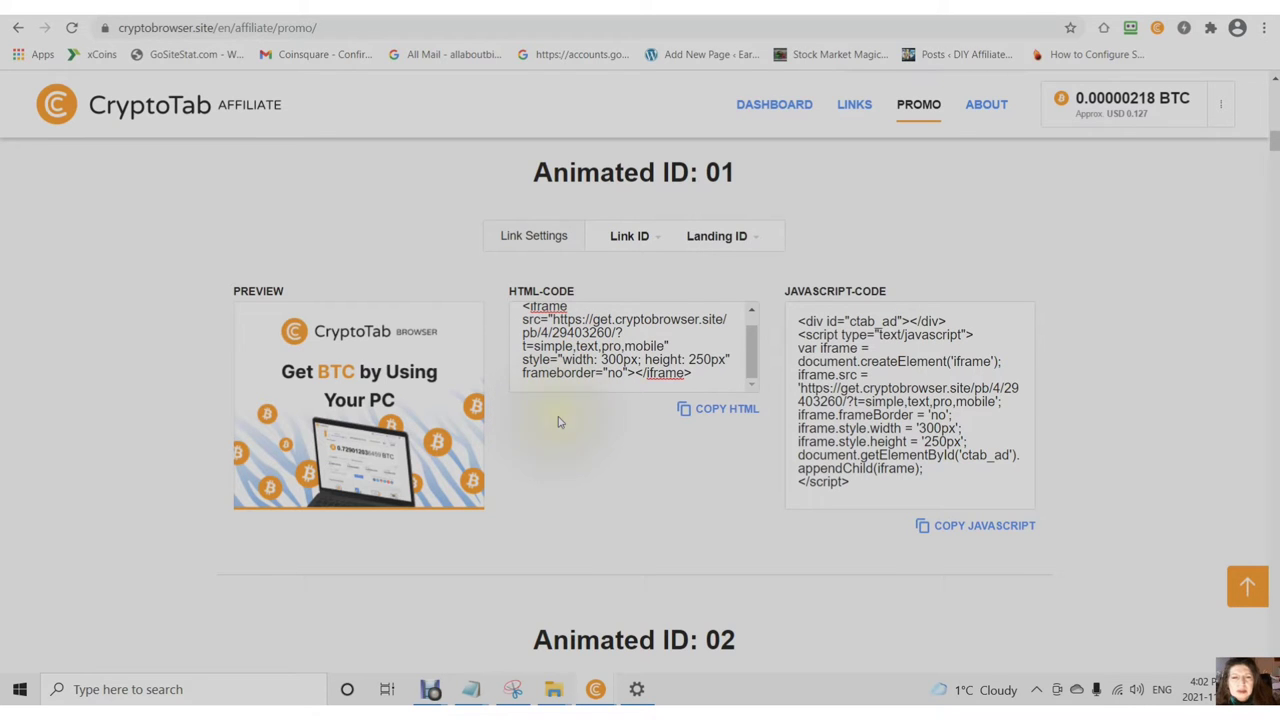
Copy the HTML embed code of the Animated ID: 01 banner
scroll(563, 423, "down", 1)
scroll(560, 421, "up", 1)
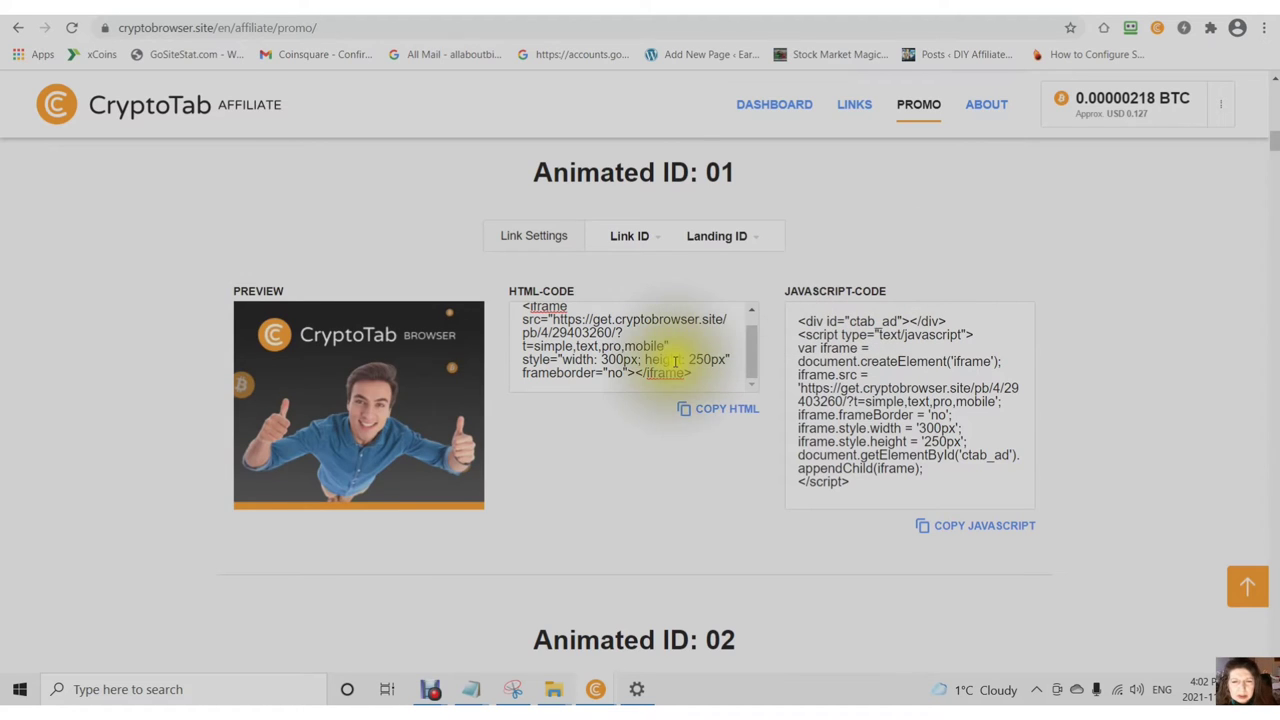
left_click(710, 416)
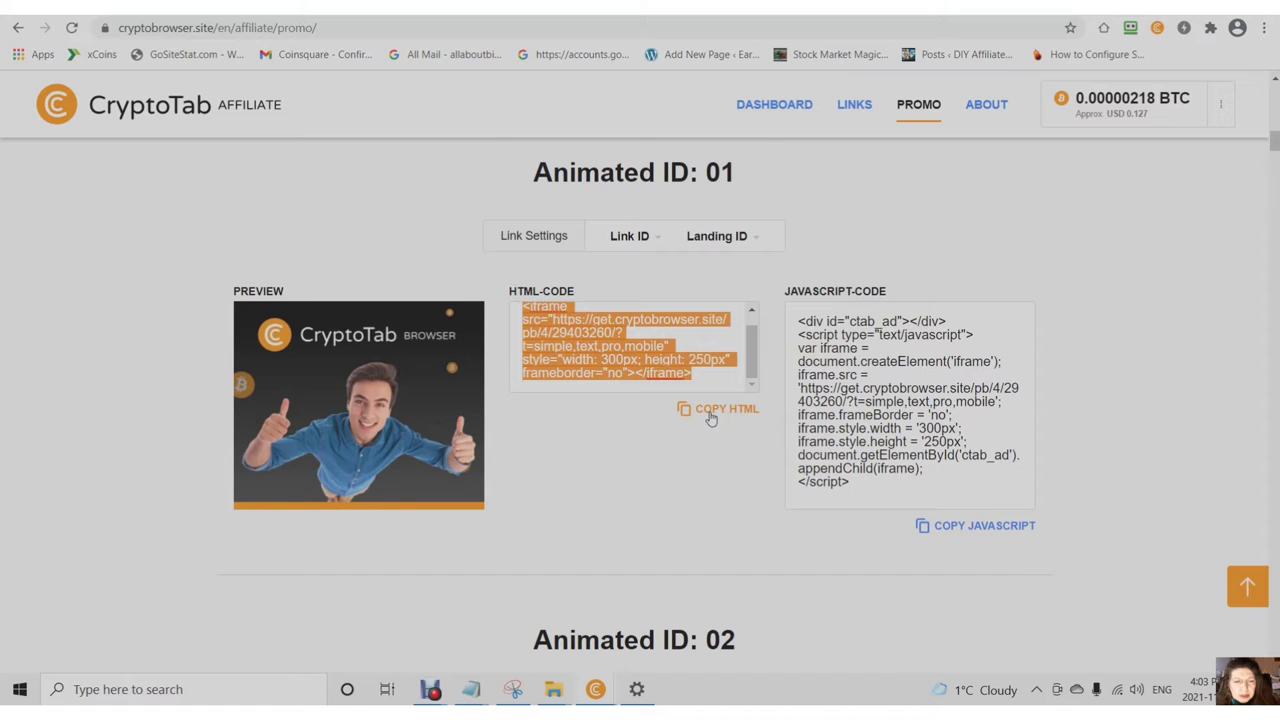
left_click(710, 416)
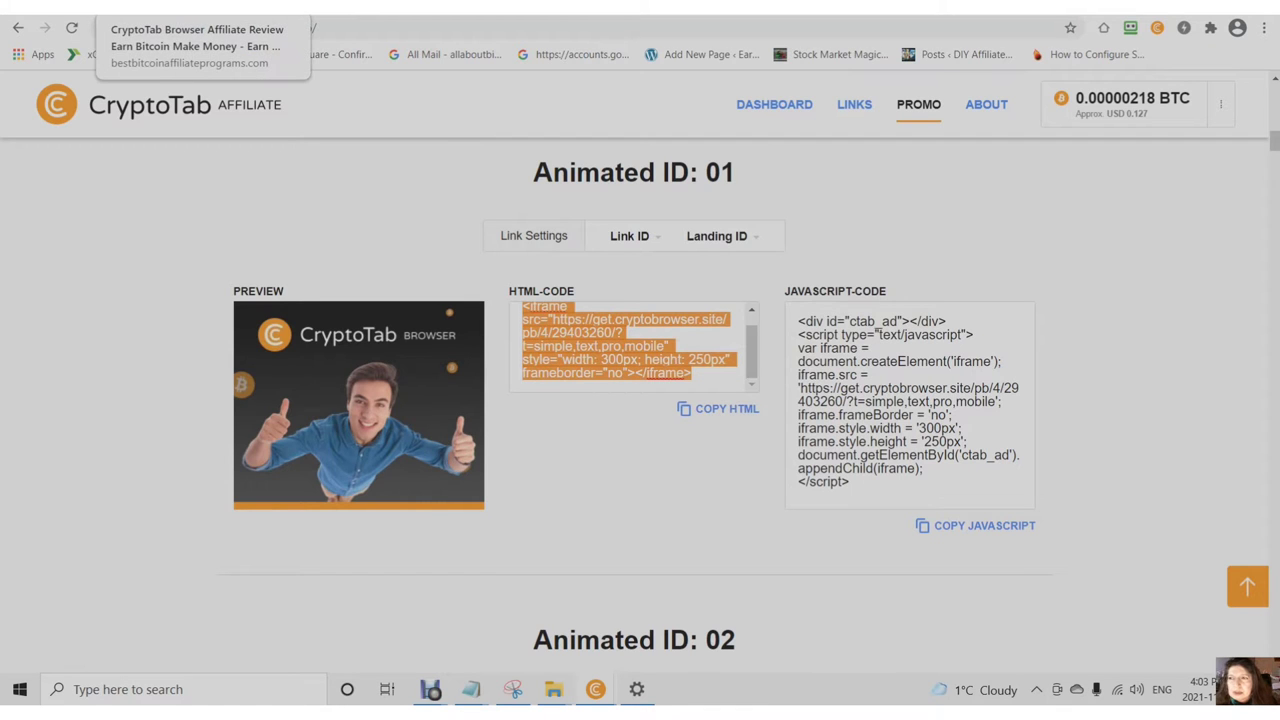
In the WordPress post editor, search 'cust' and insert a Custom HTML block
left_click(84, 12)
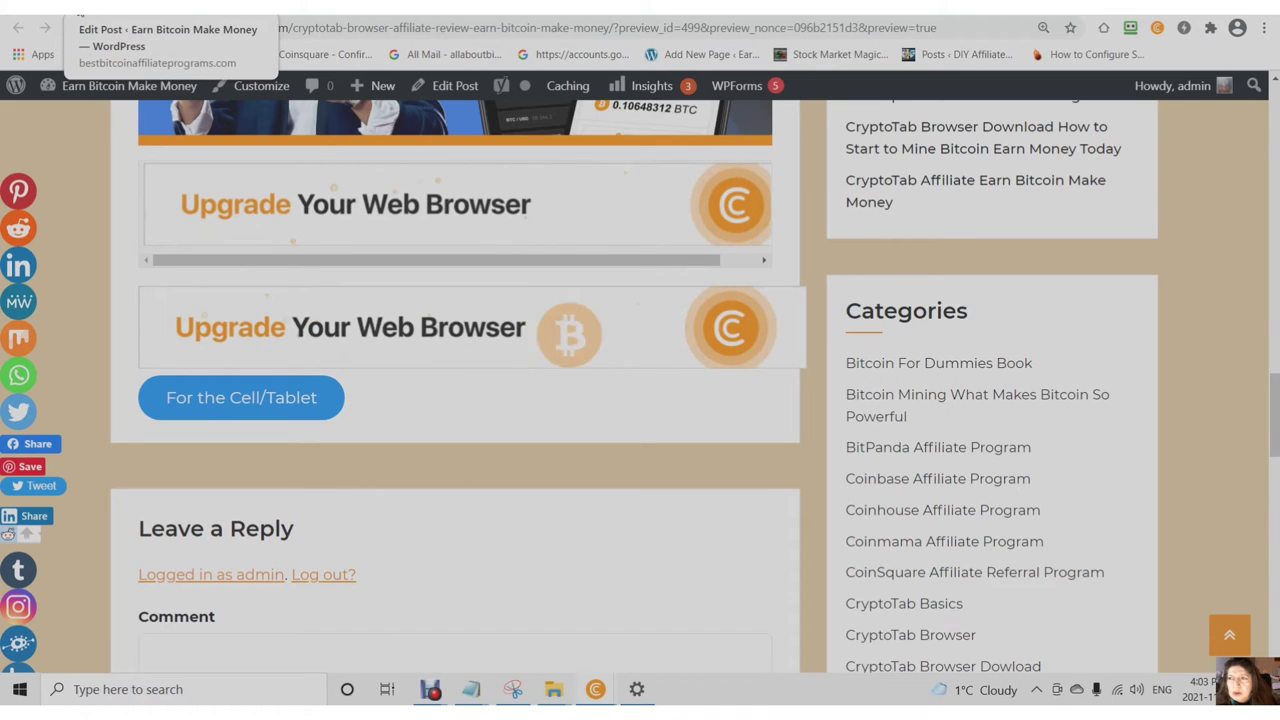
left_click(120, 8)
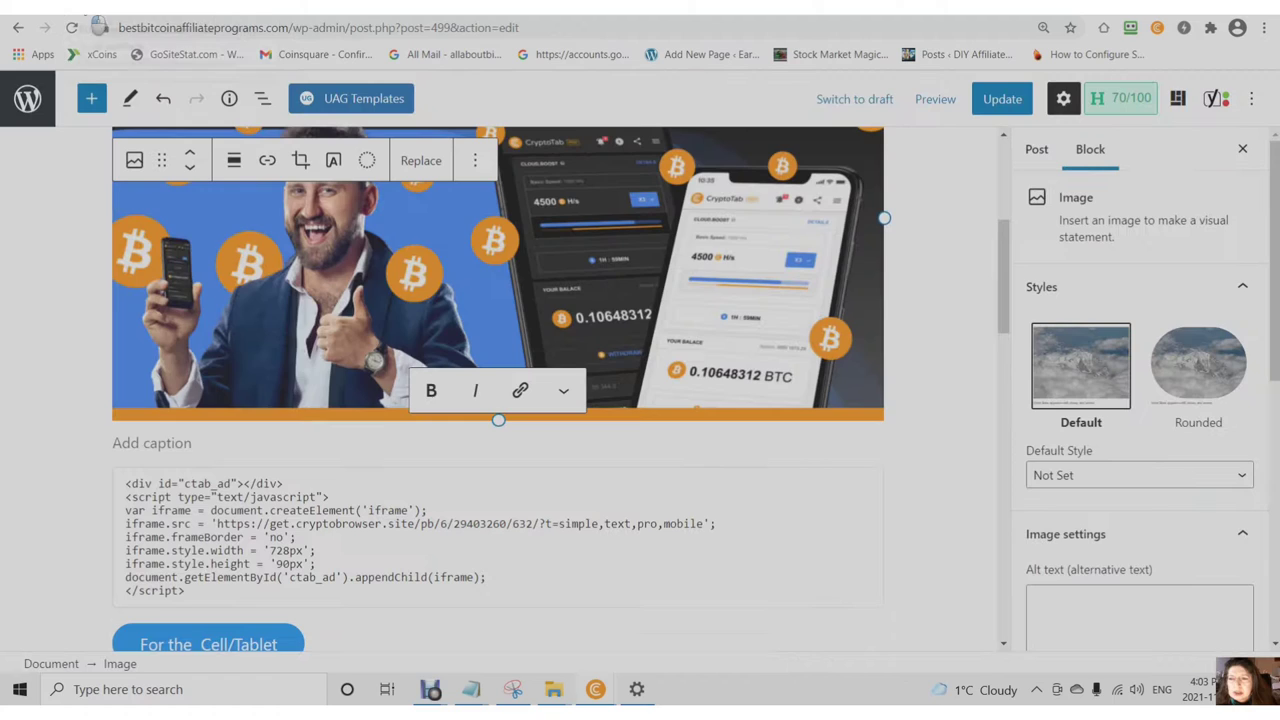
left_click(91, 104)
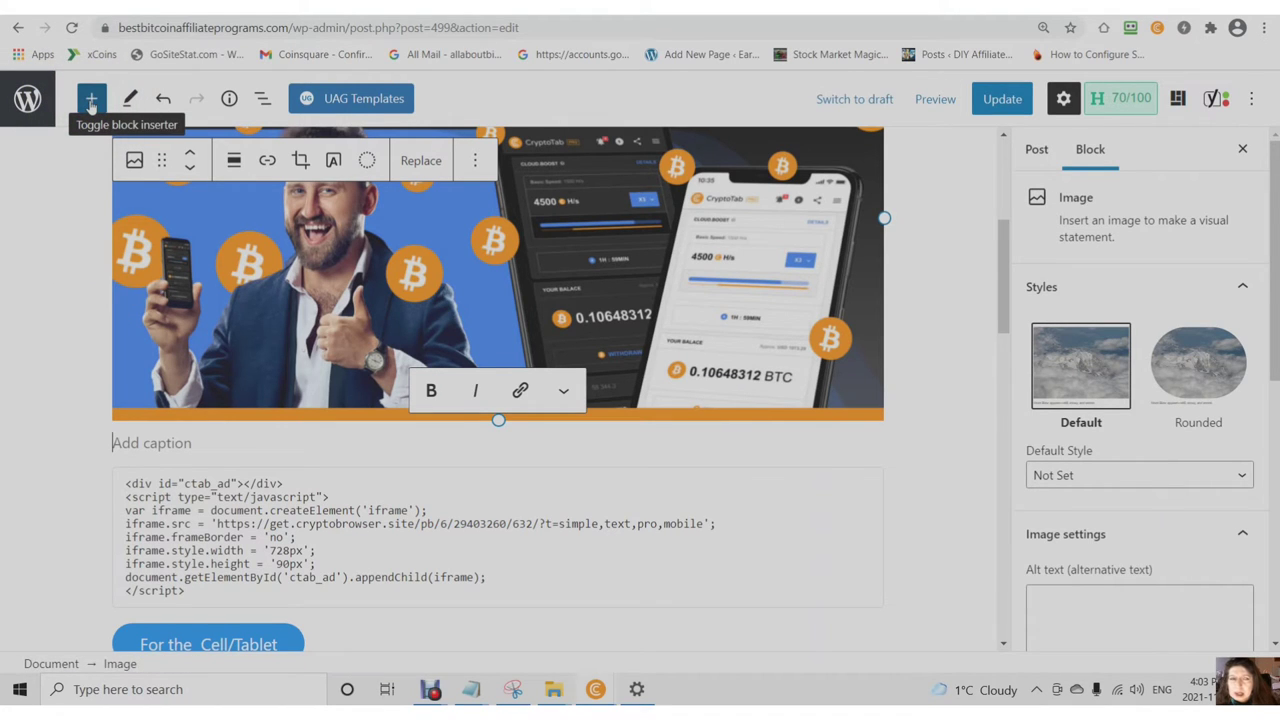
left_click(91, 104)
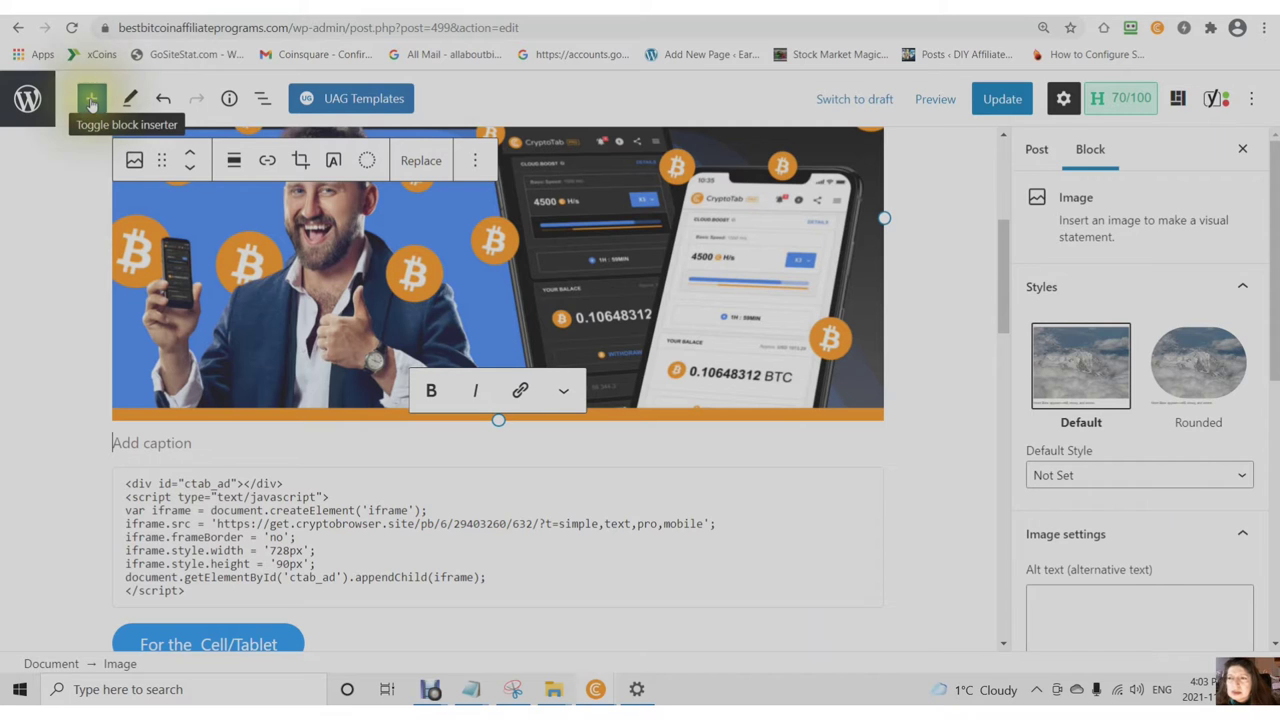
left_click(91, 100)
left_click(33, 230)
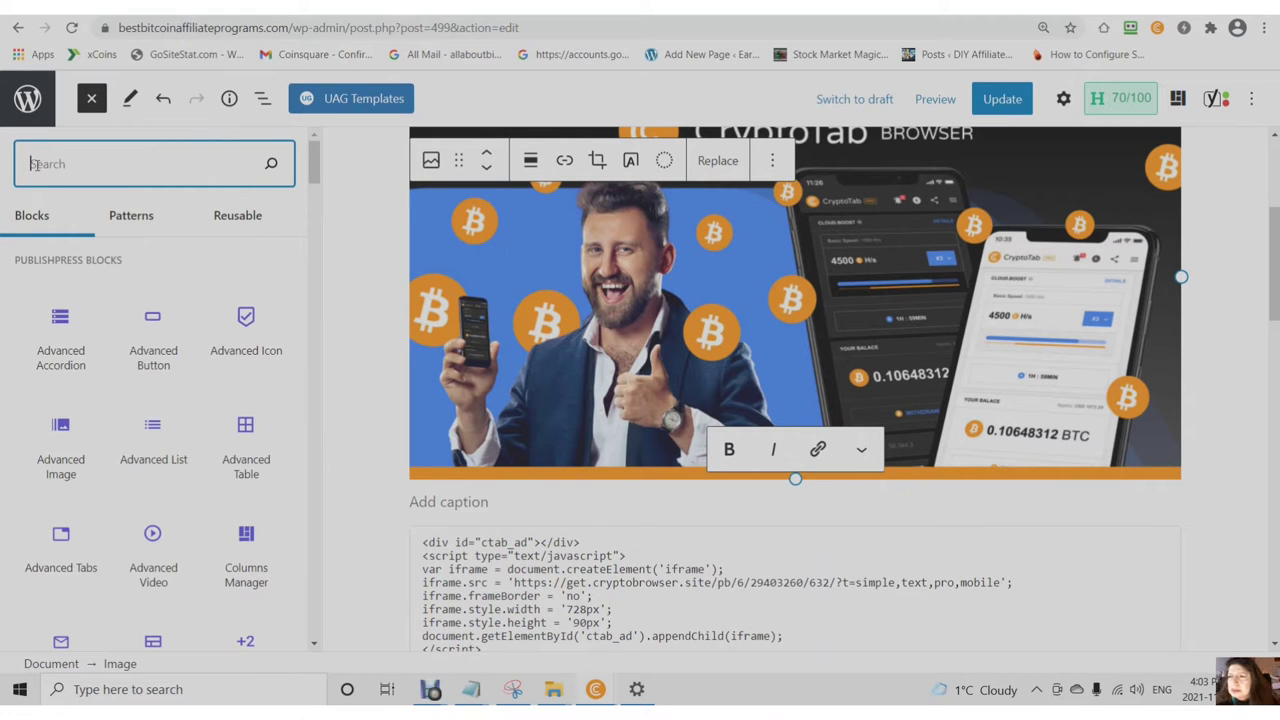
type("cust")
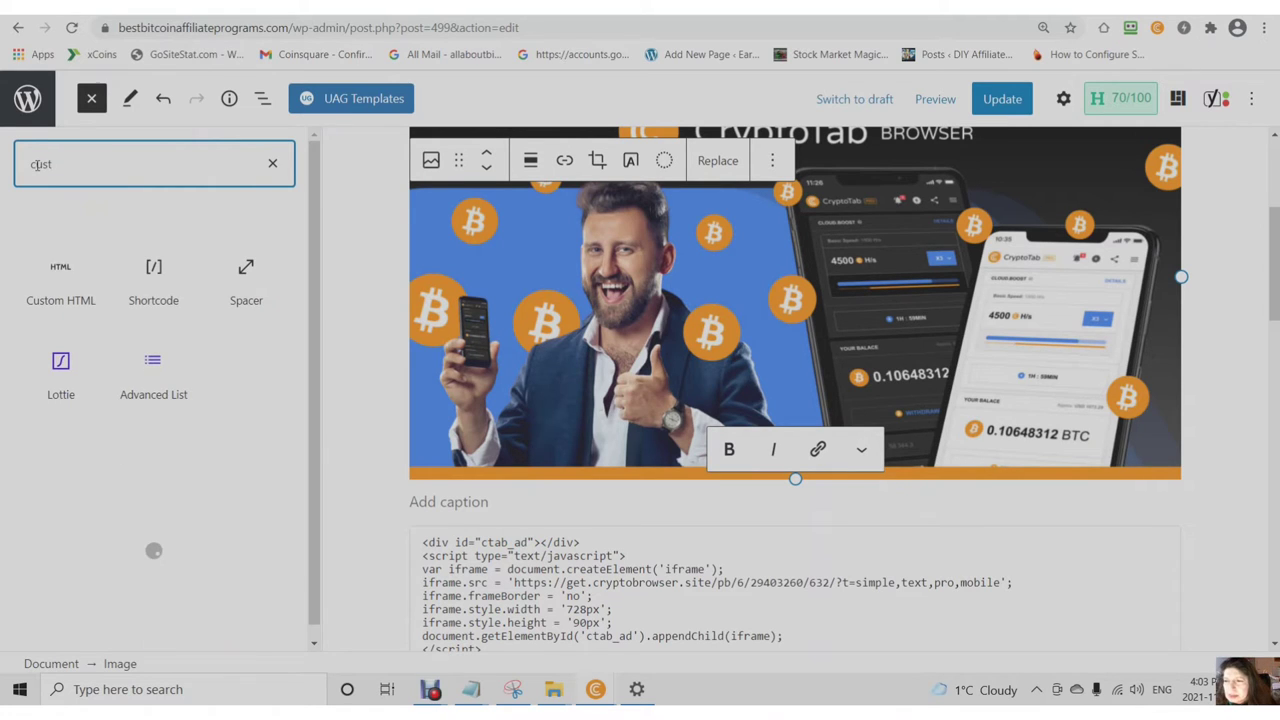
left_click(61, 268)
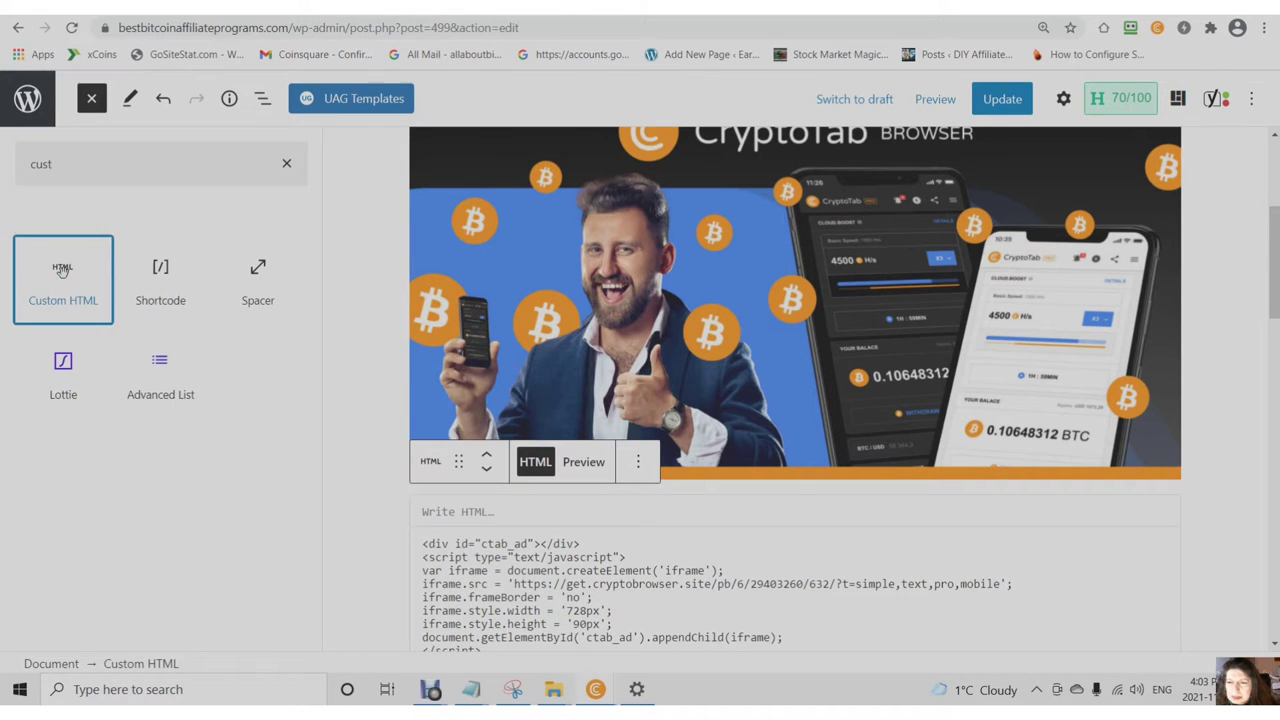
Paste the copied 300x250 iframe banner code into the new Custom HTML block, above the ctab_ad script
left_click(420, 500)
scroll(420, 497, "down", 2)
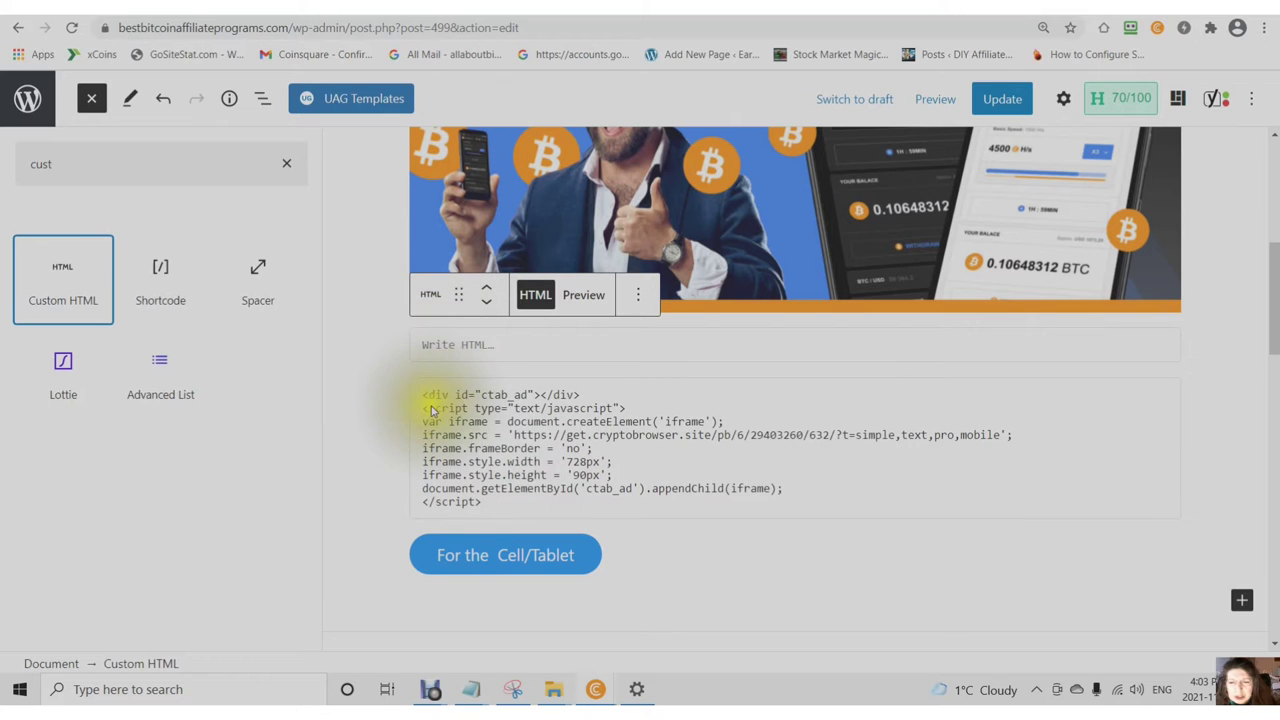
left_click_drag(422, 397, 645, 488)
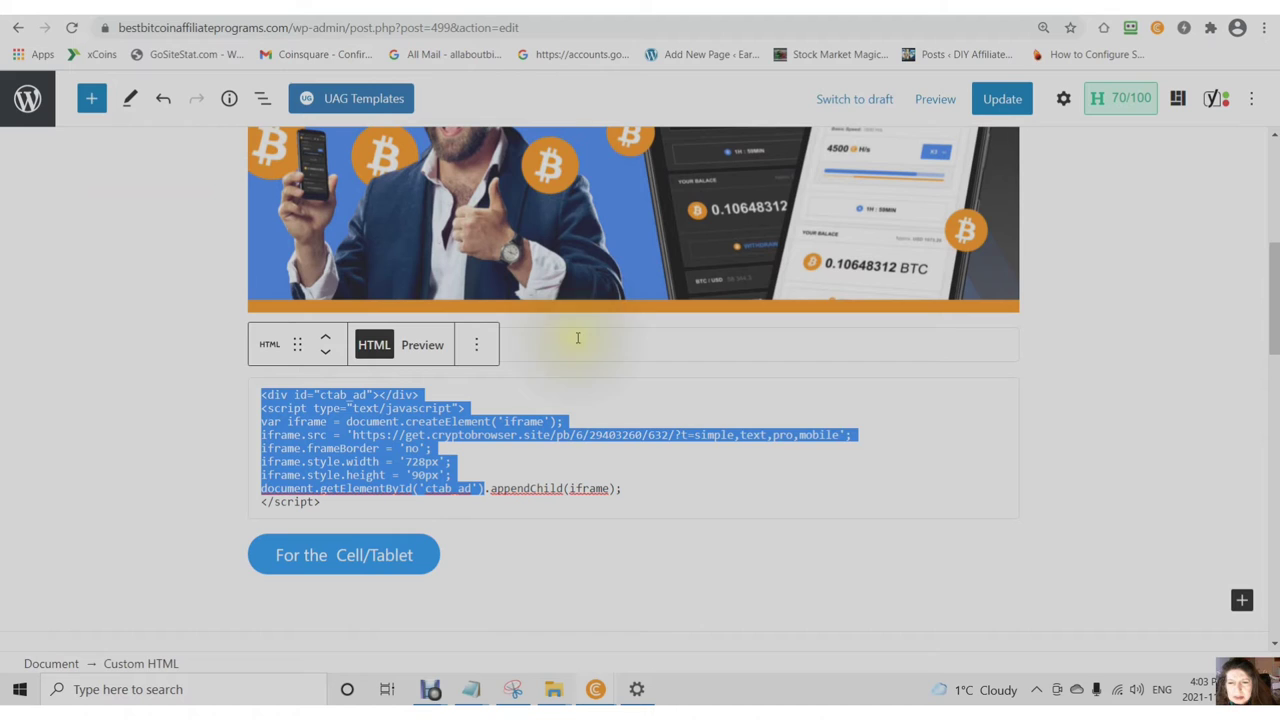
left_click(577, 338)
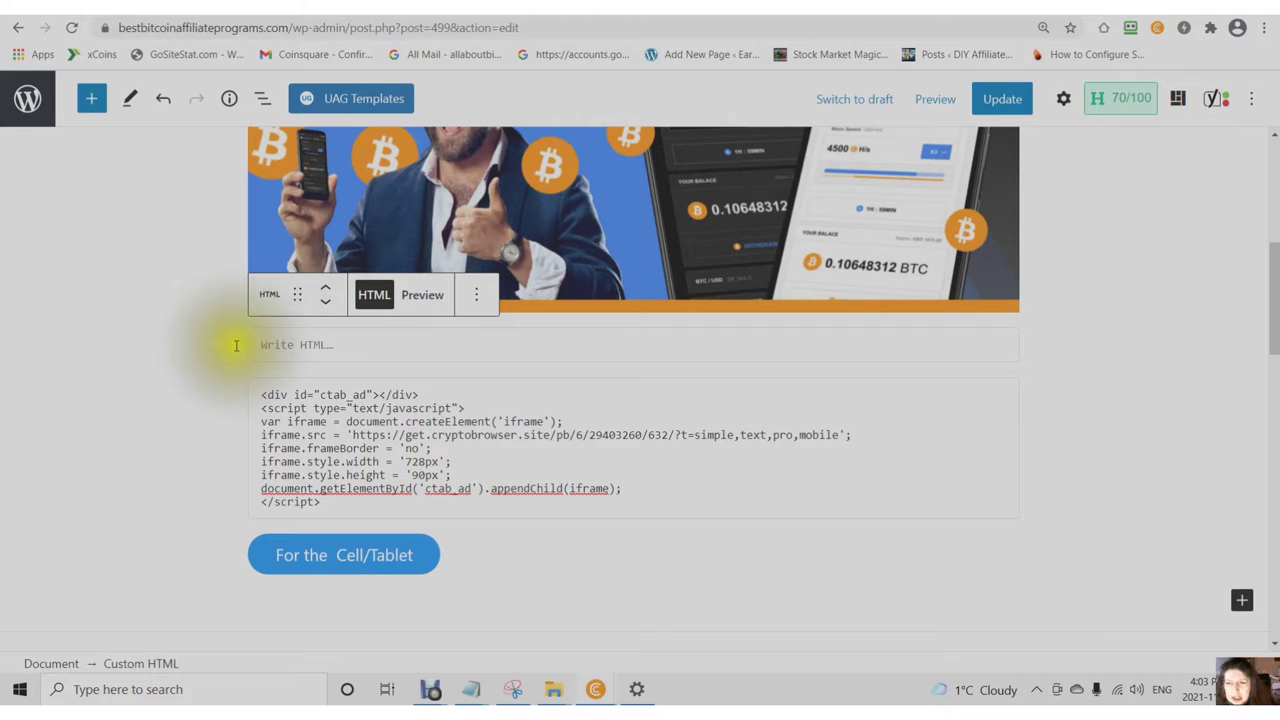
right_click(269, 347)
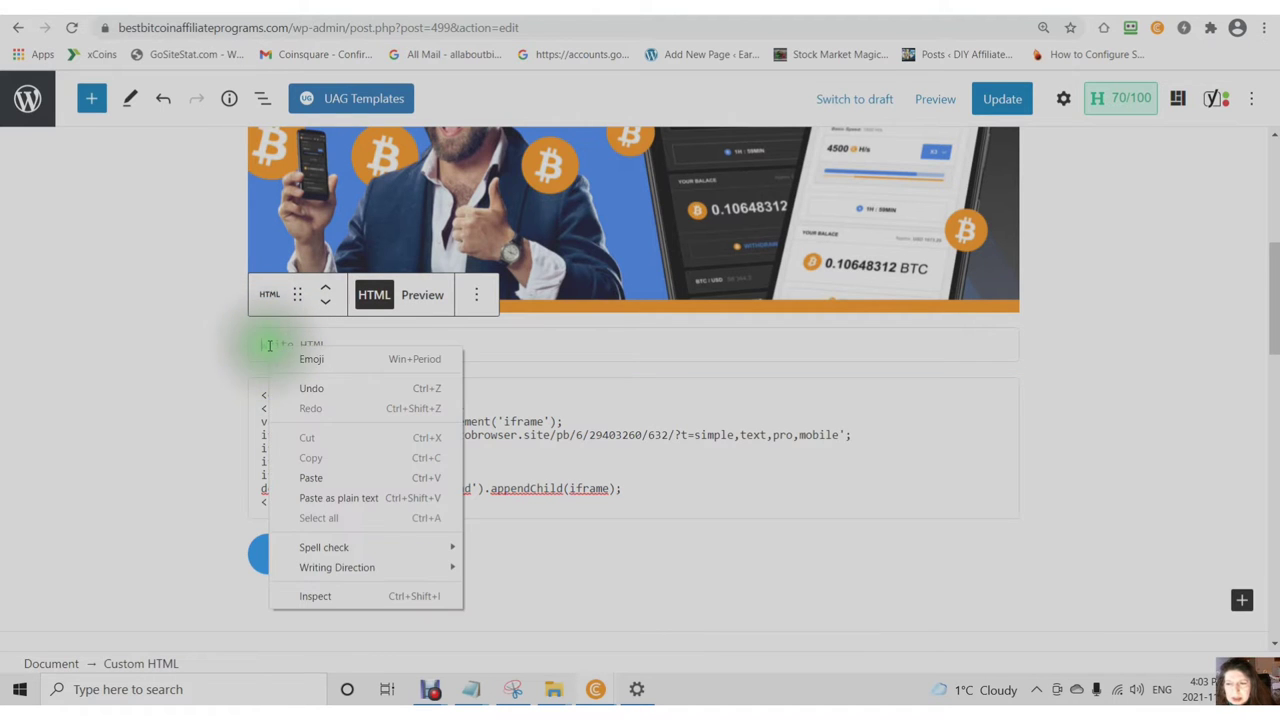
left_click(316, 480)
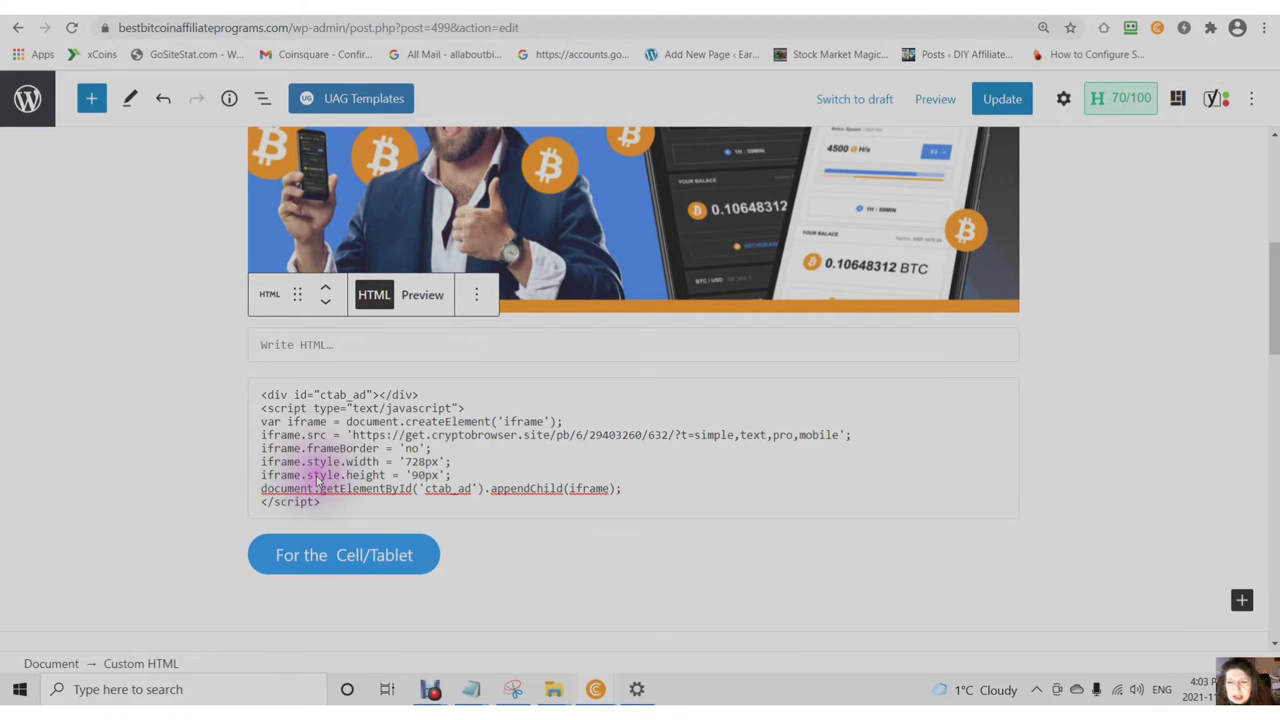
Preview both Custom HTML blocks to see the iframe and ctab_ad script banners render
left_click(421, 298)
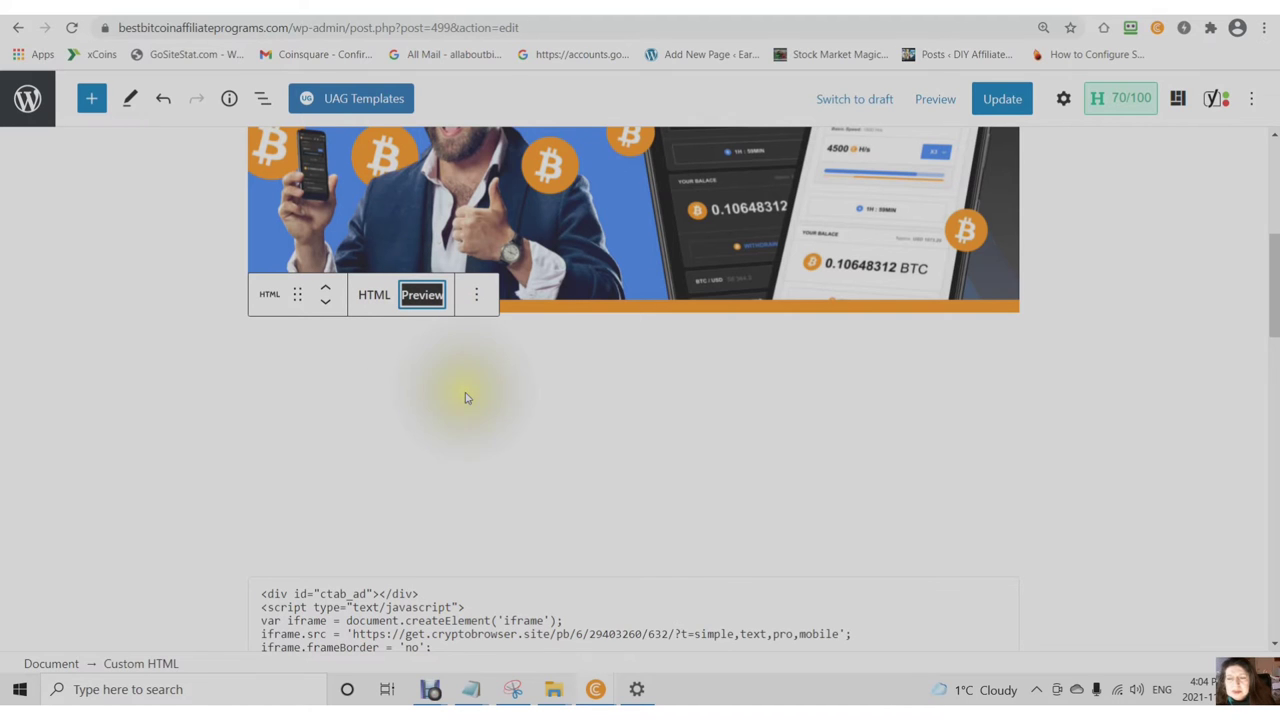
scroll(463, 394, "down", 2)
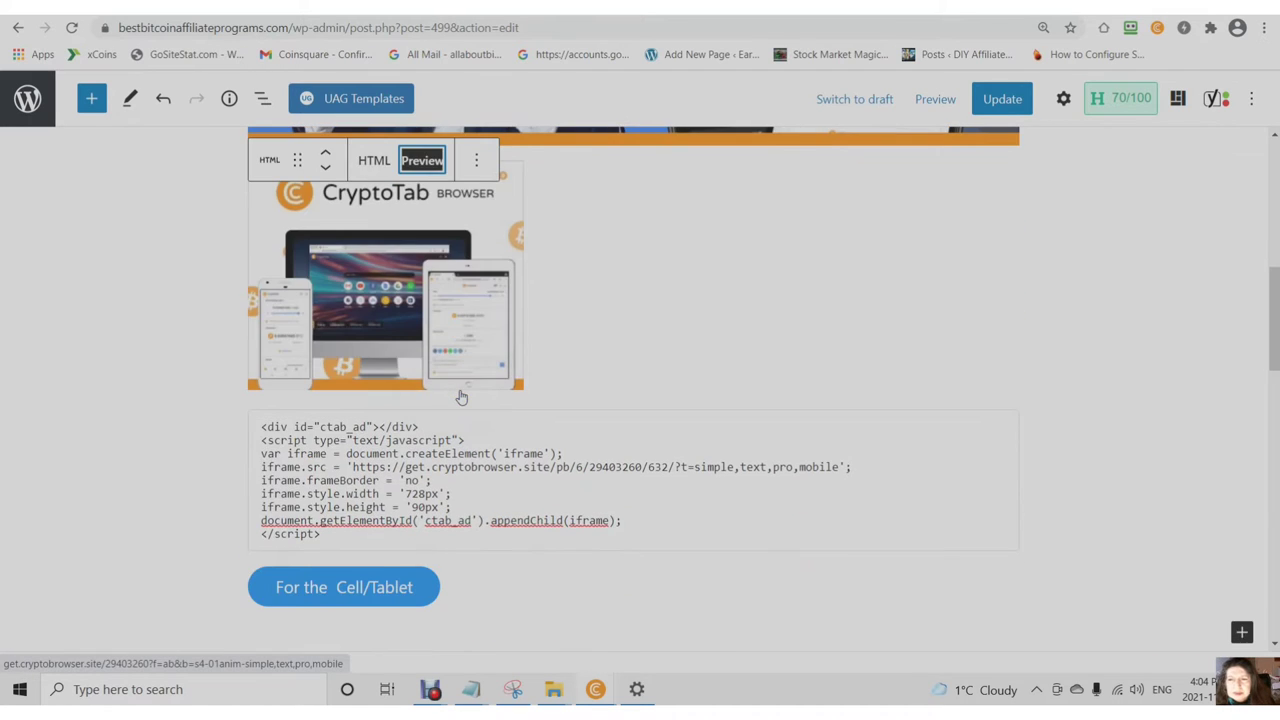
scroll(461, 397, "up", 1)
scroll(468, 388, "down", 1)
scroll(466, 384, "up", 2)
scroll(458, 378, "down", 2)
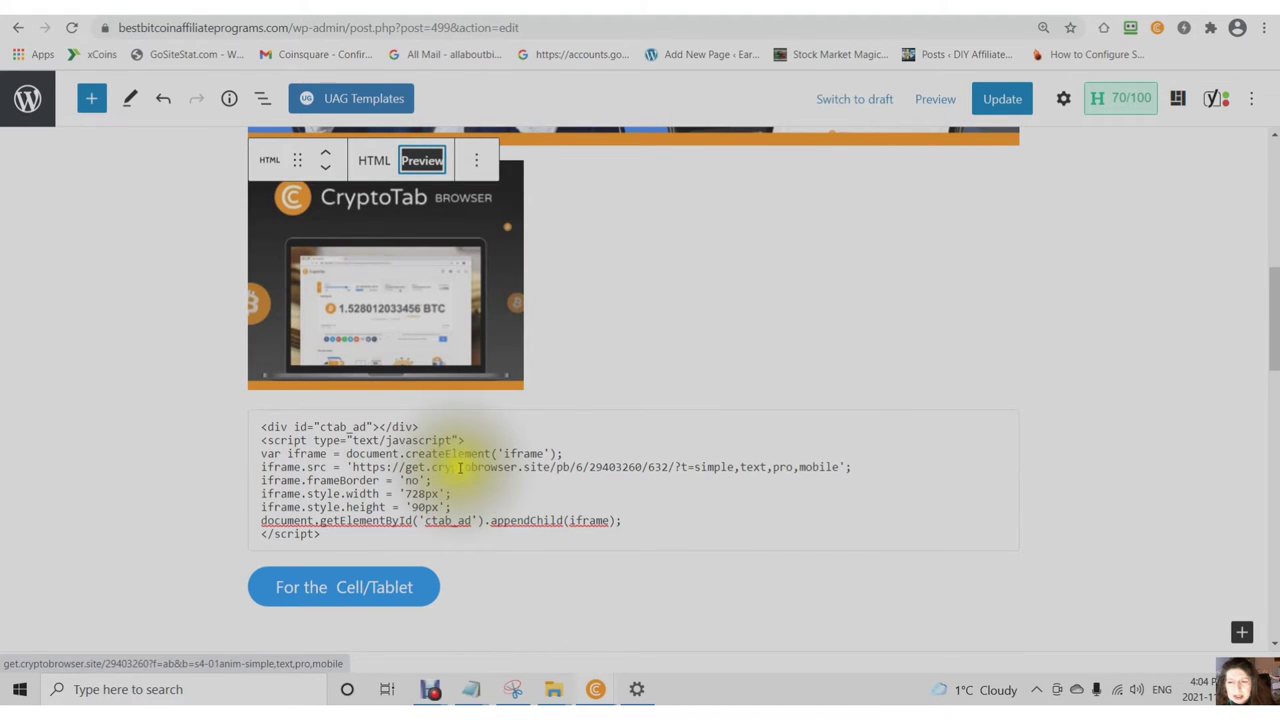
left_click(459, 467)
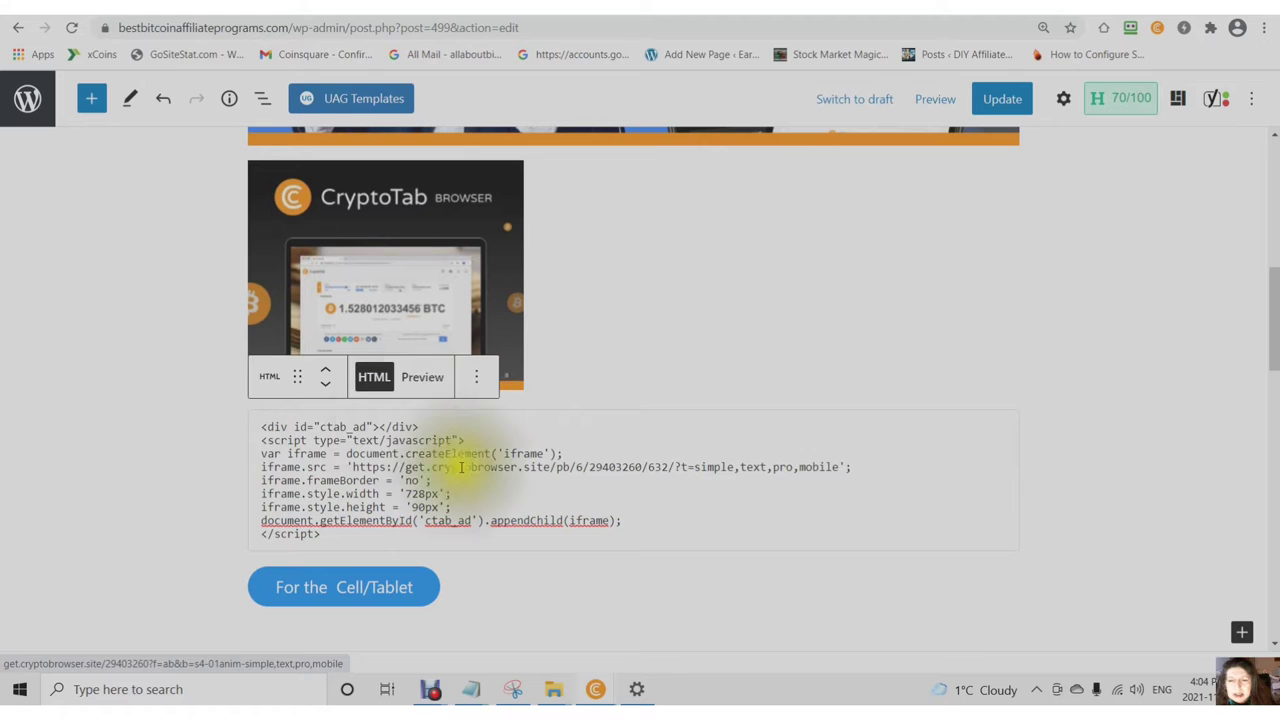
left_click(425, 380)
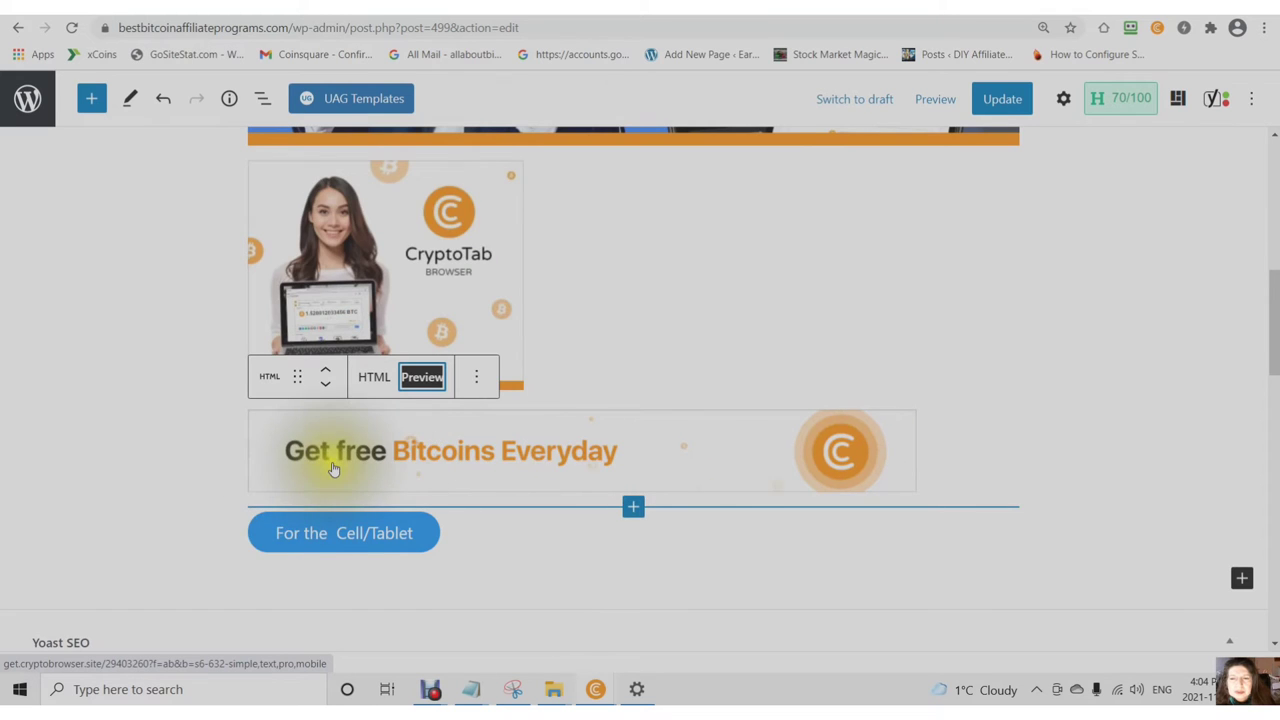
scroll(335, 470, "up", 8)
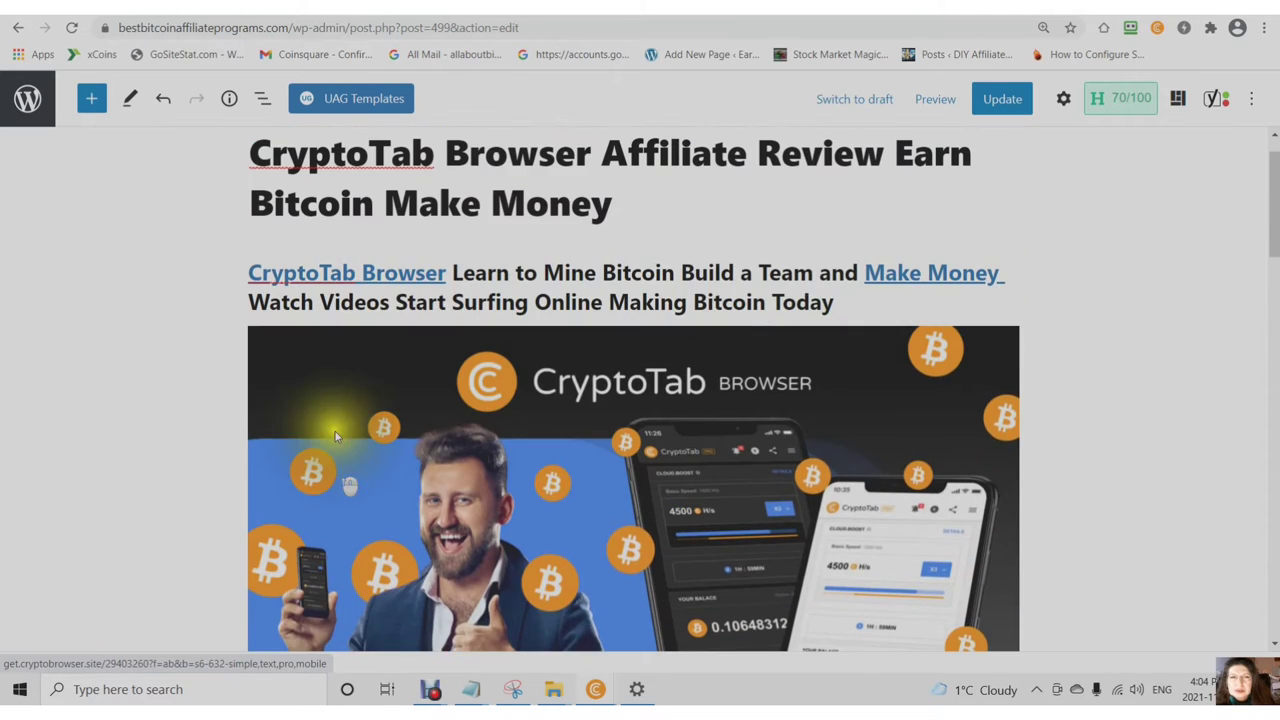
scroll(335, 431, "up", 2)
Update the post and return to the CryptoTab Promo page's landing pages section
left_click(1007, 106)
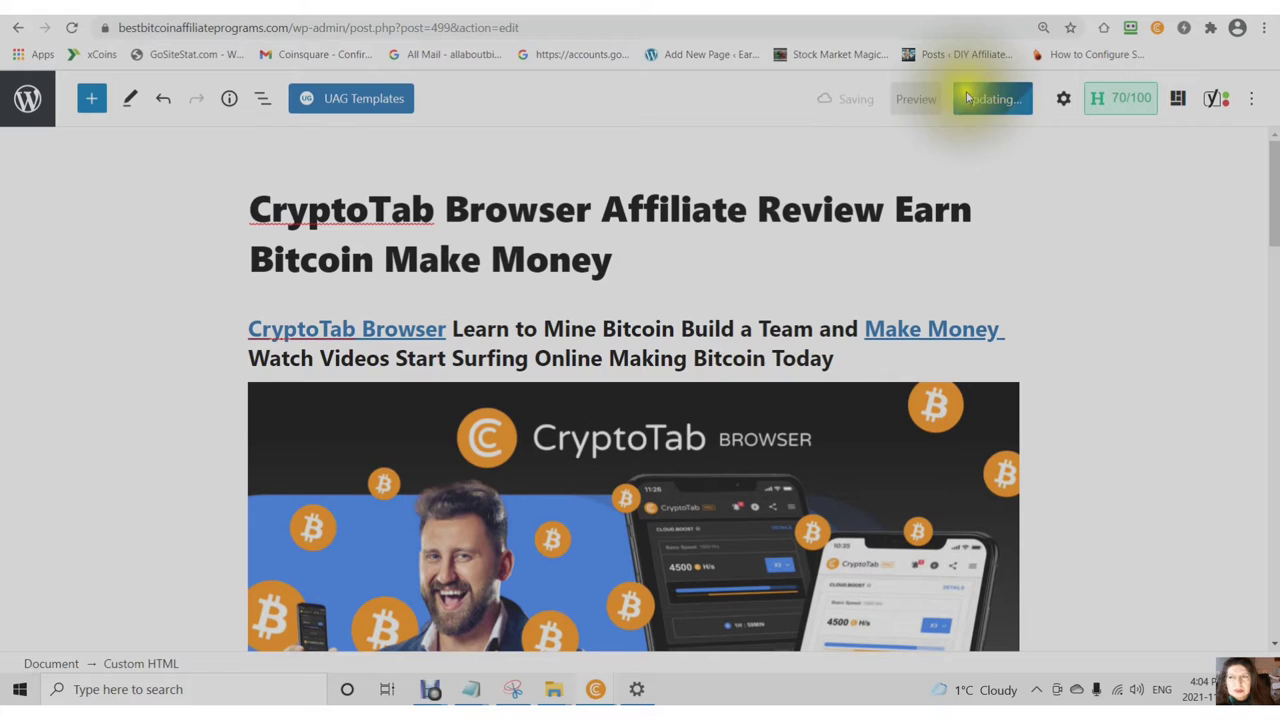
left_click(330, 8)
left_click(414, 263)
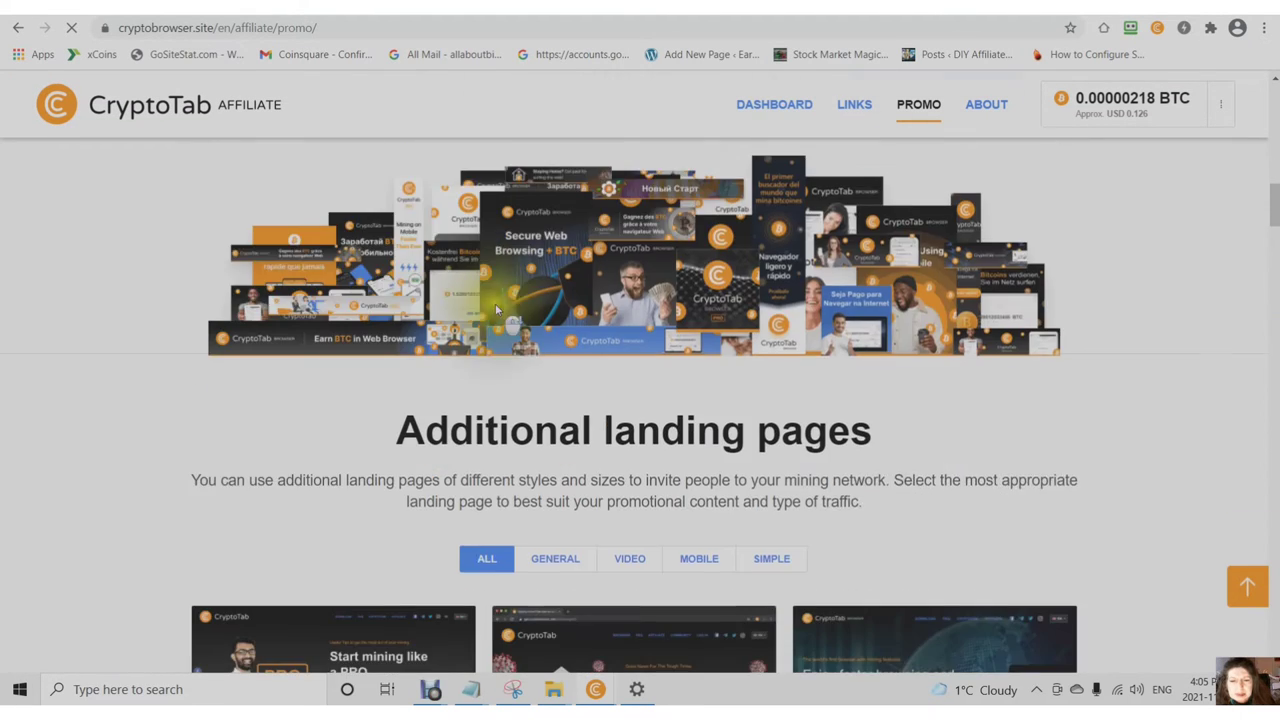
Select the personal links of the first landing page and the Staying Home? landing page
scroll(495, 310, "down", 5)
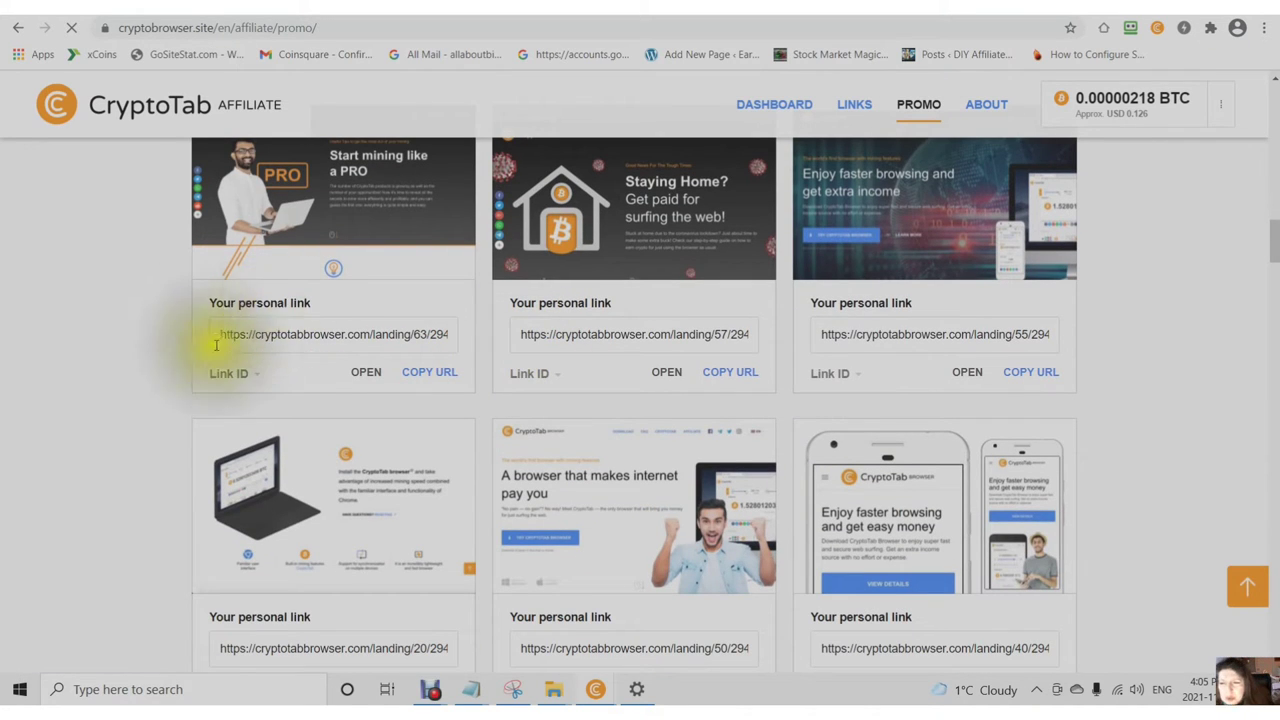
left_click_drag(218, 335, 466, 334)
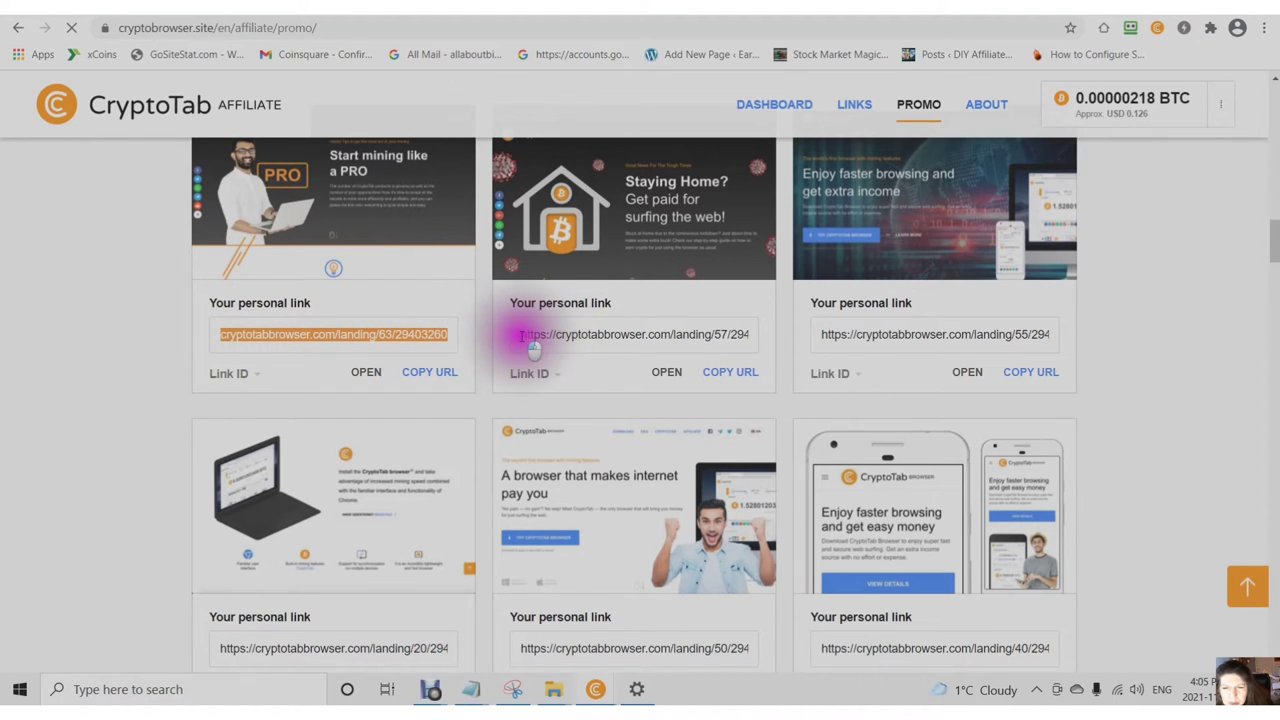
left_click_drag(521, 336, 786, 340)
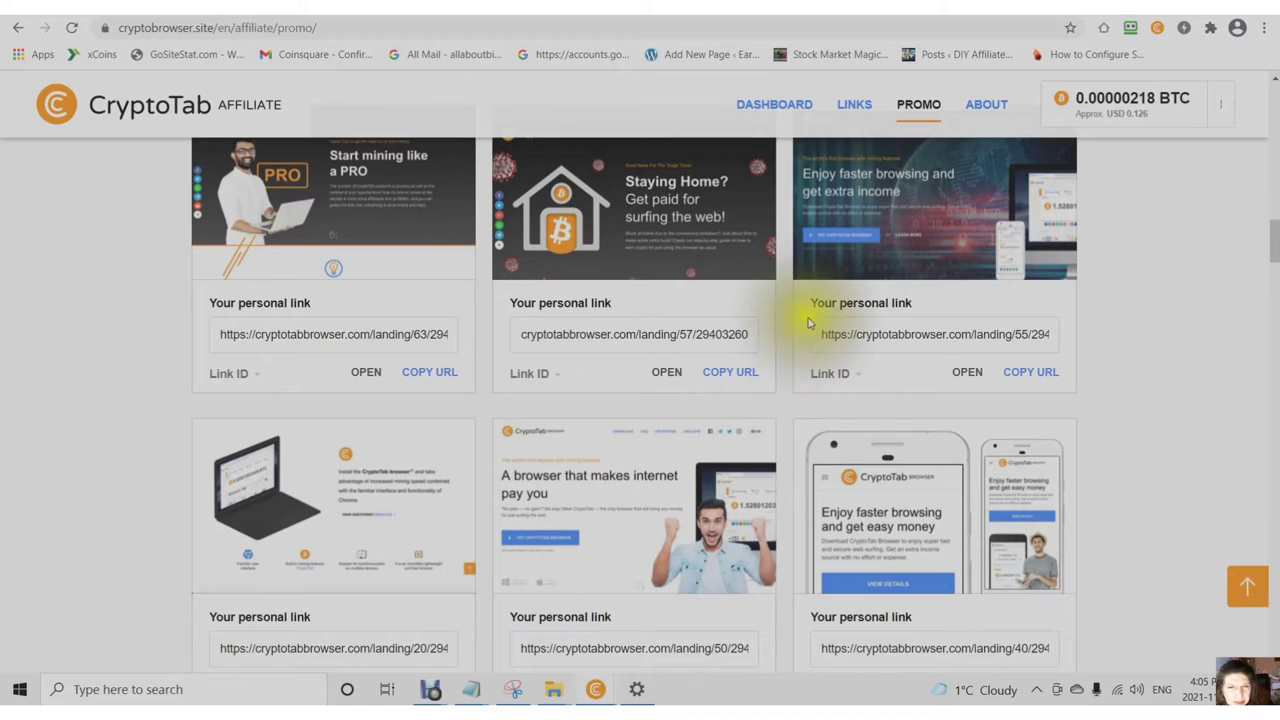
scroll(786, 322, "down", 2)
scroll(560, 330, "up", 2)
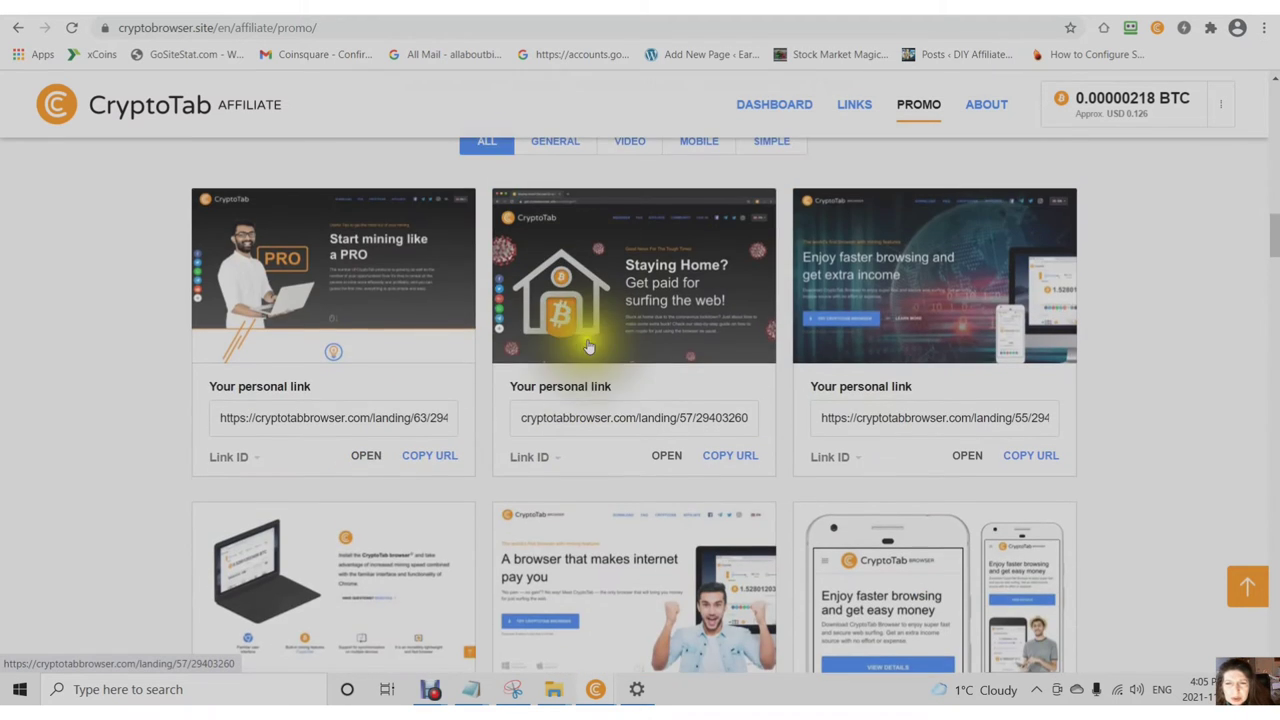
scroll(529, 386, "down", 2)
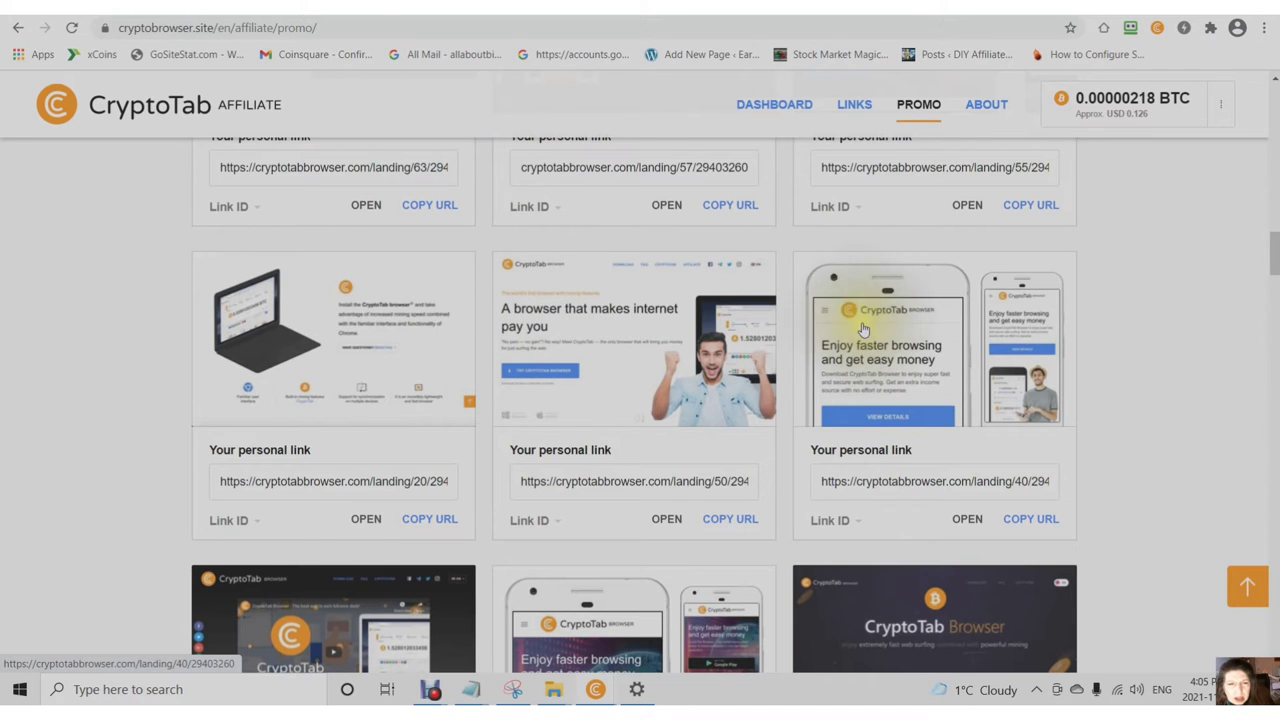
scroll(846, 329, "down", 4)
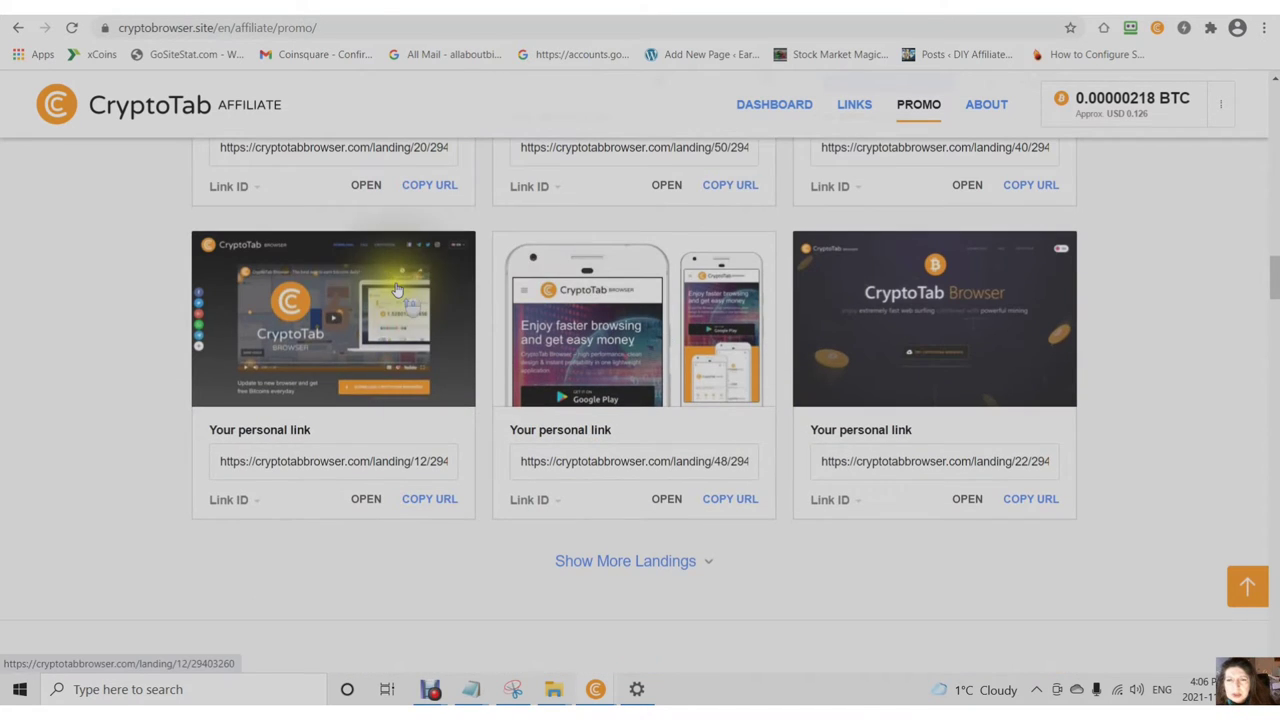
scroll(395, 310, "up", 8)
scroll(447, 321, "down", 2)
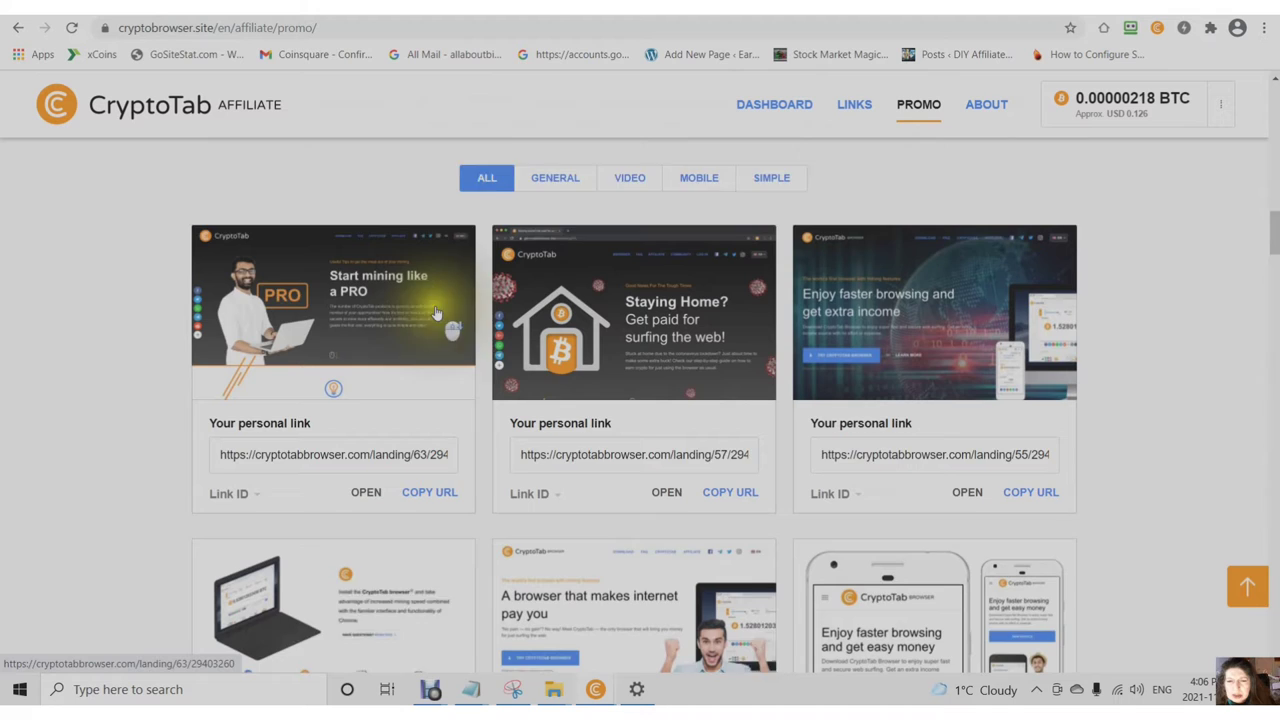
scroll(389, 291, "up", 2)
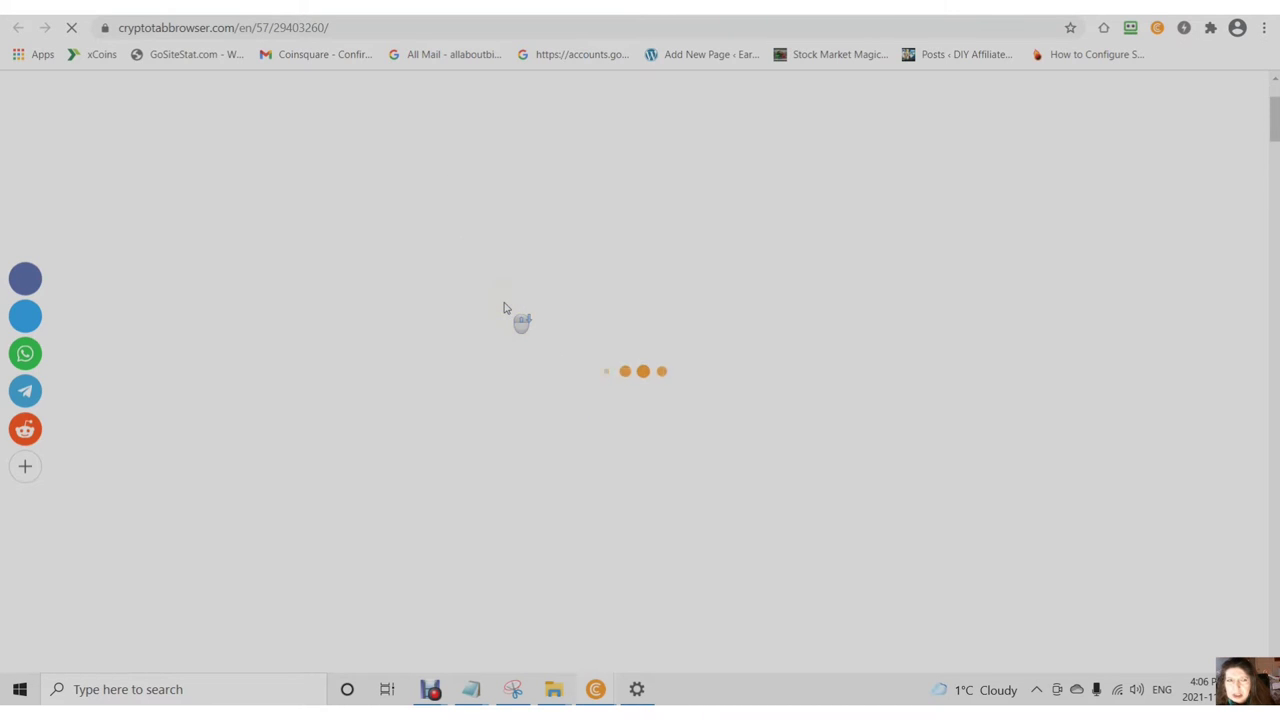
Back on the Promo page, select the landing 57 personal link
left_click(629, 19)
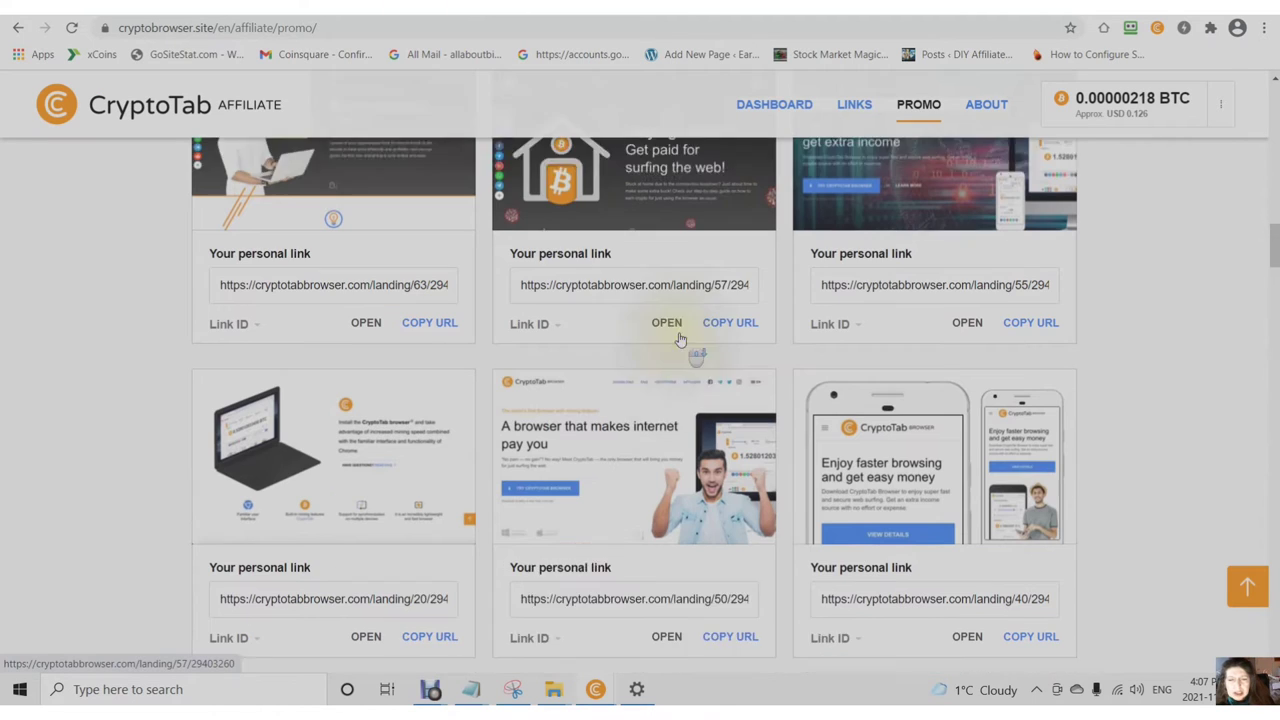
scroll(679, 340, "down", 1)
left_click_drag(527, 255, 766, 257)
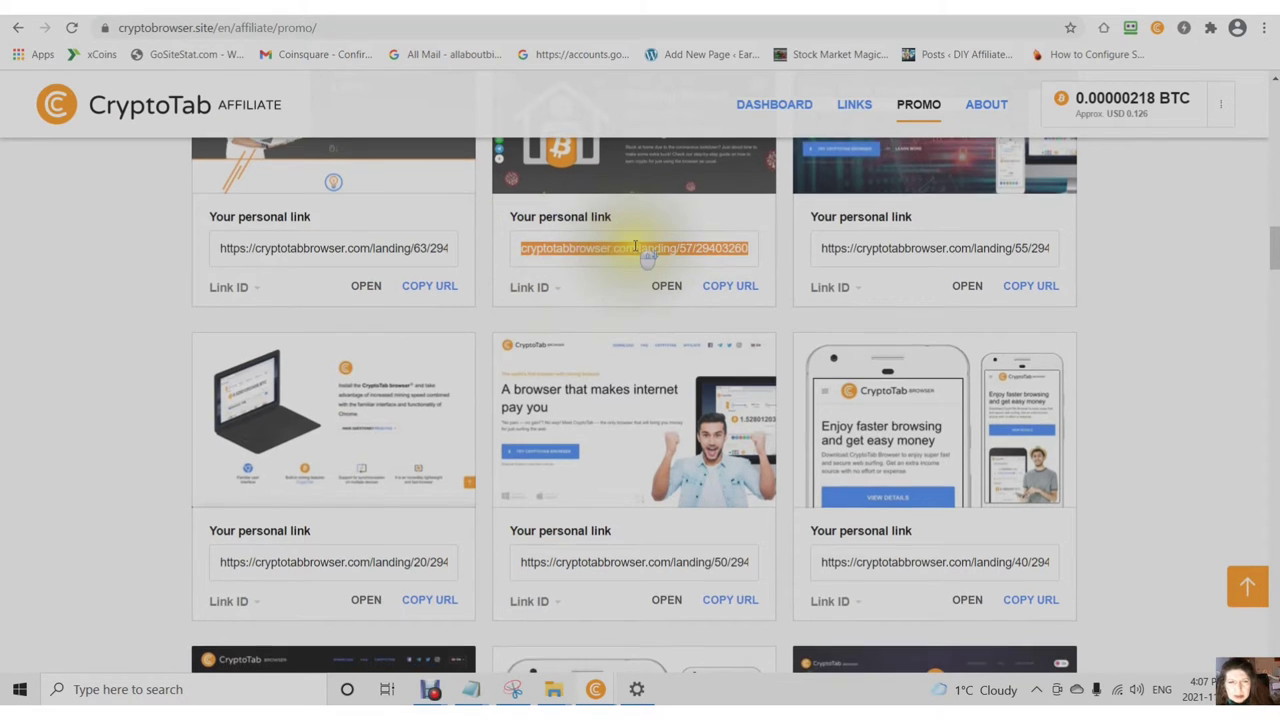
scroll(623, 255, "down", 1)
scroll(600, 280, "up", 1)
scroll(589, 280, "down", 5)
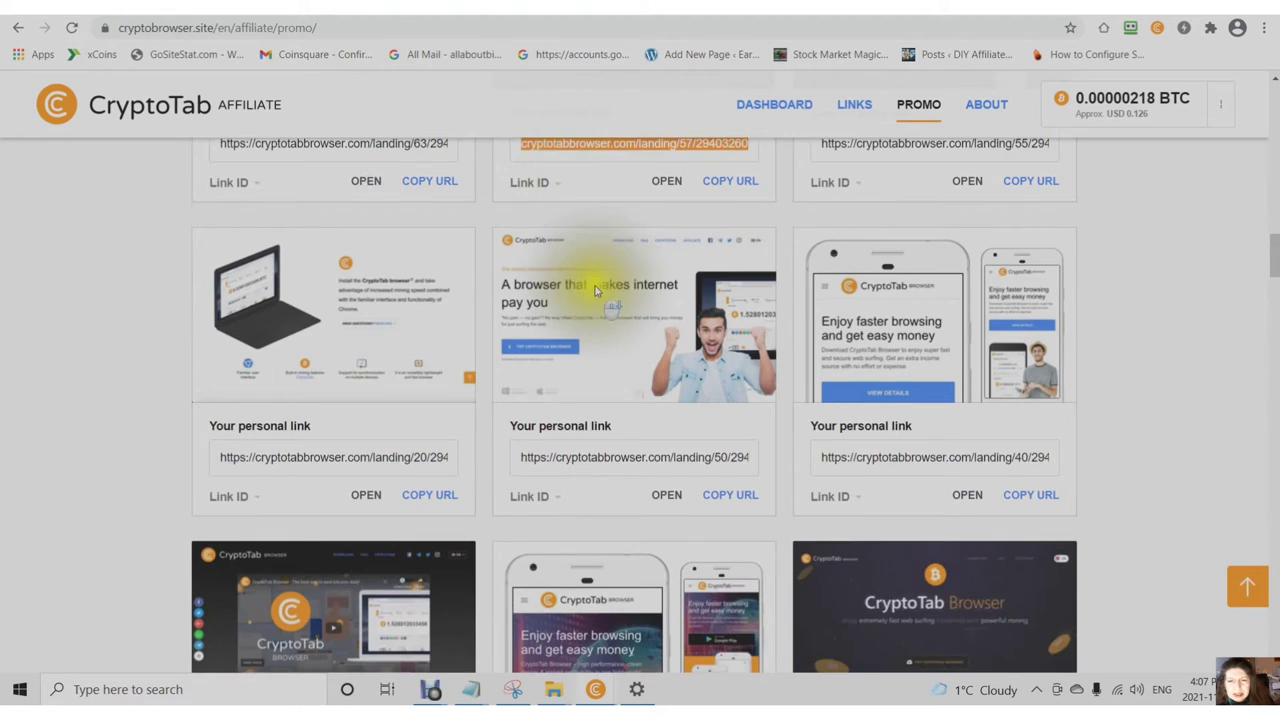
scroll(588, 334, "up", 2)
scroll(588, 334, "up", 5)
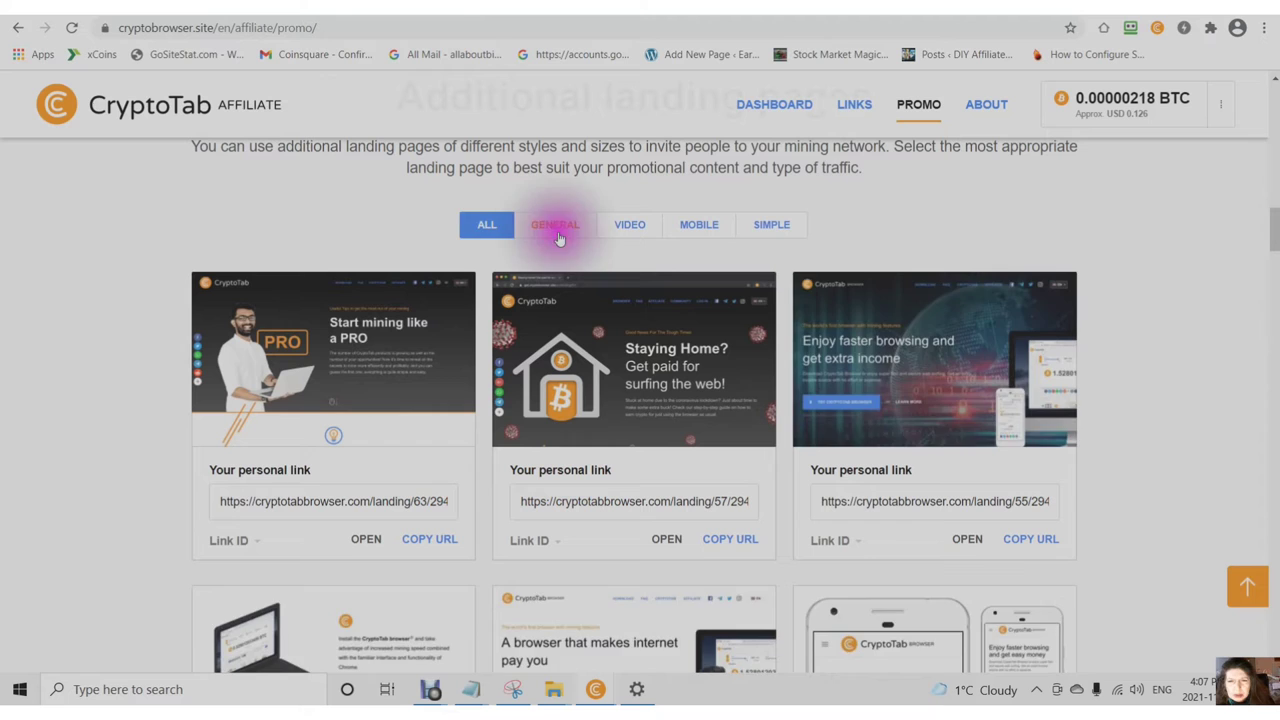
Filter the additional landing pages by General, Video, Mobile, then Simple
left_click(559, 238)
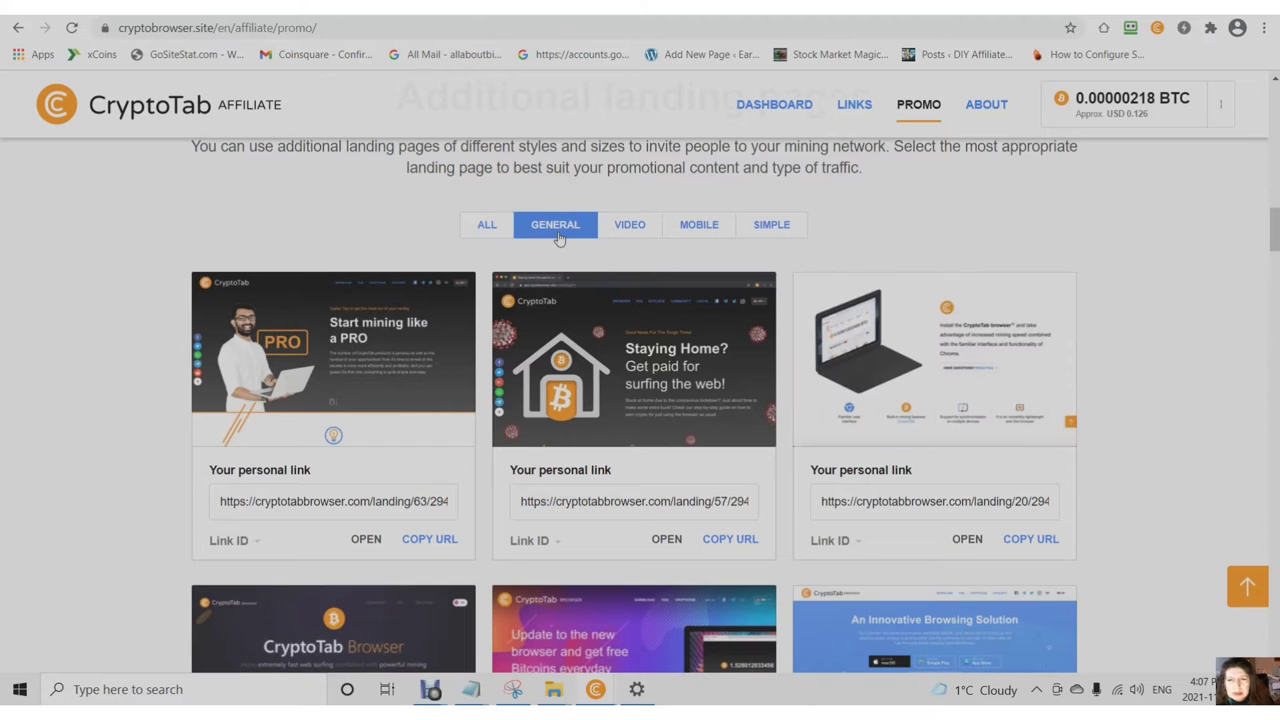
left_click(629, 231)
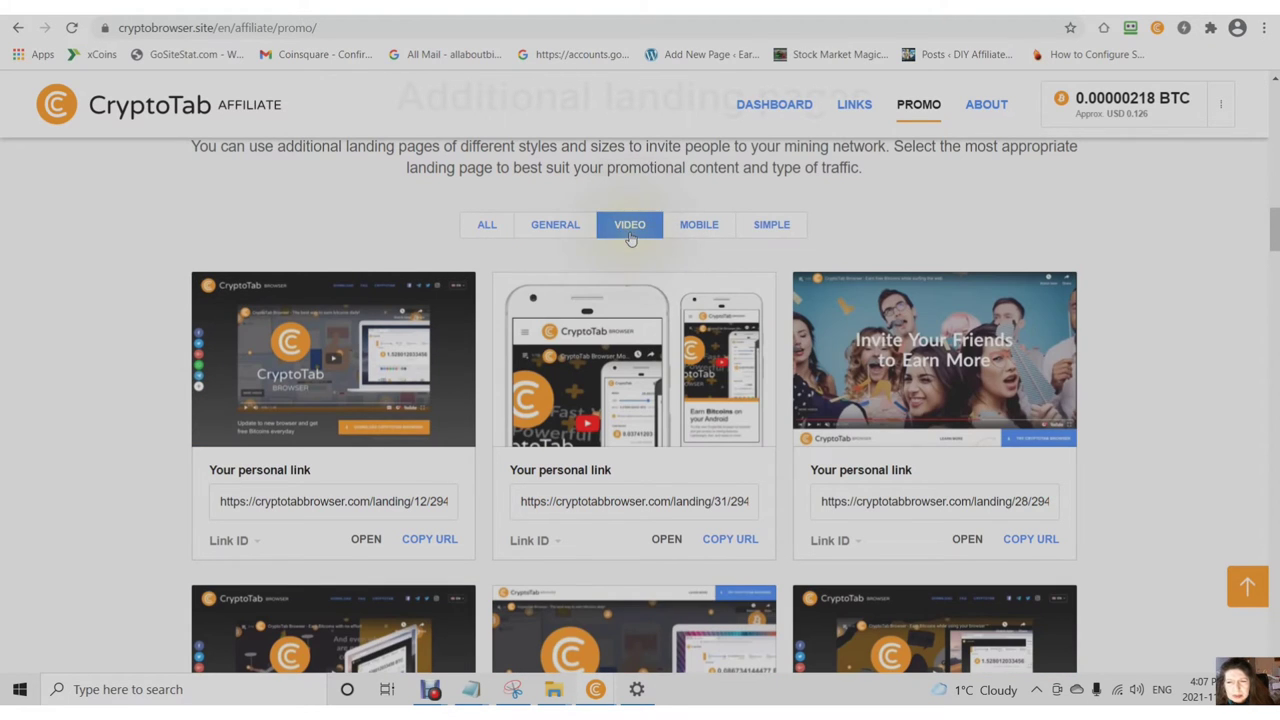
left_click(698, 230)
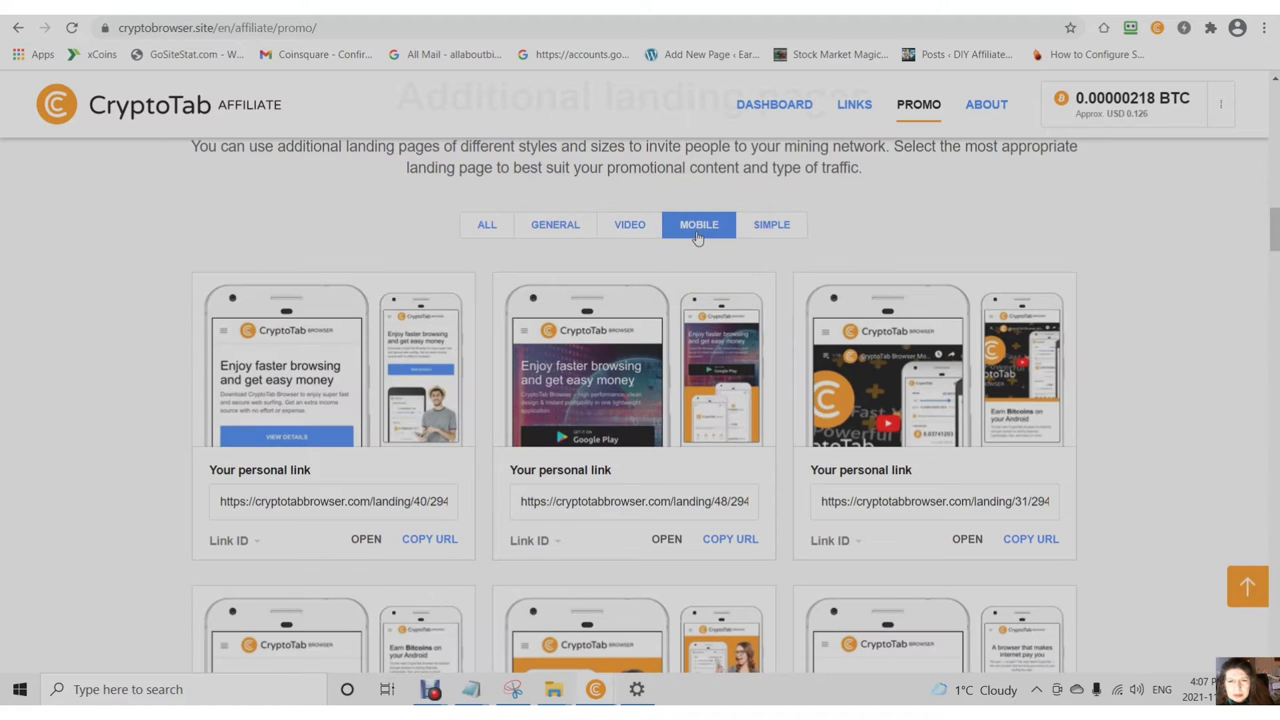
left_click(773, 236)
scroll(603, 353, "down", 4)
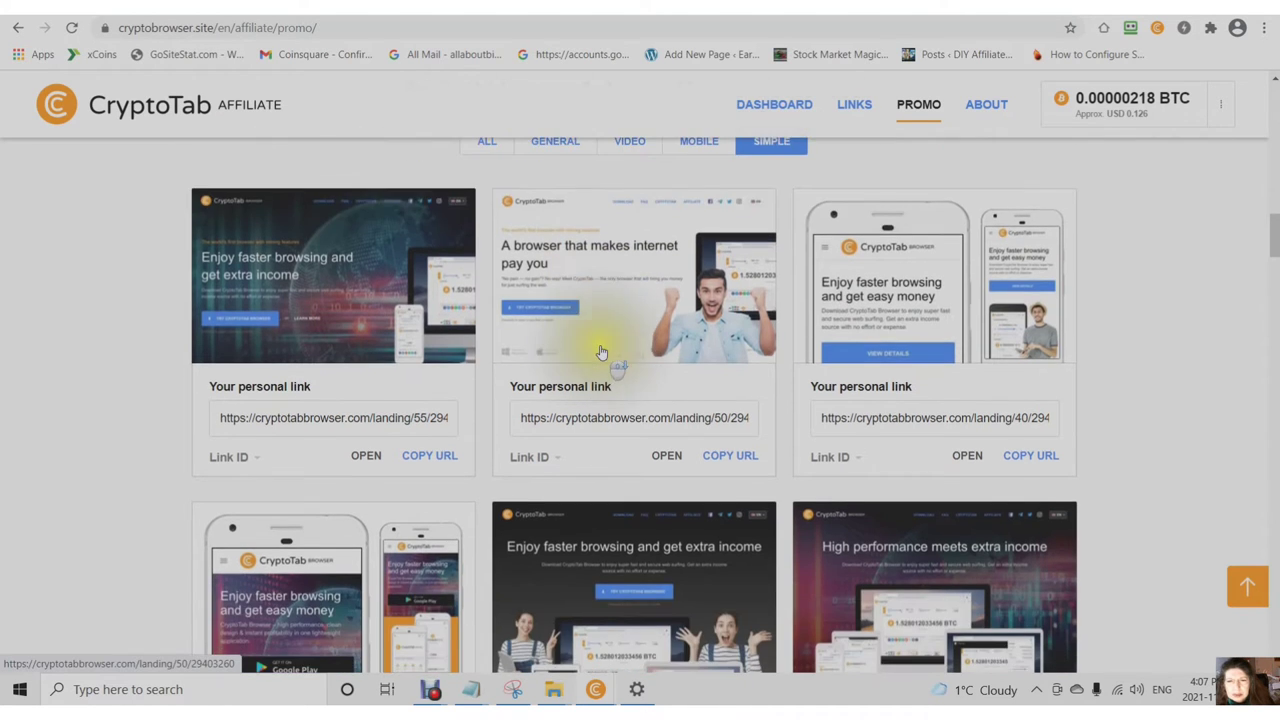
Switch the Images for promo posts section to the Square format images
scroll(600, 353, "down", 10)
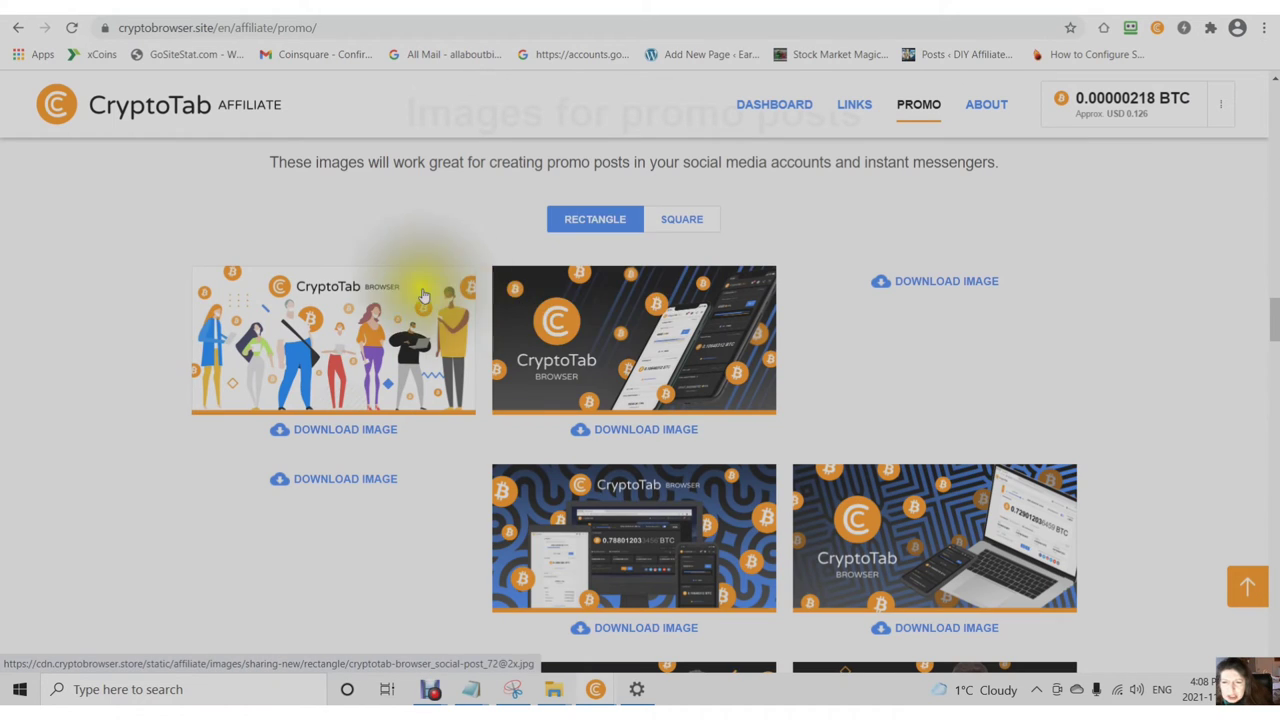
scroll(480, 305, "up", 1)
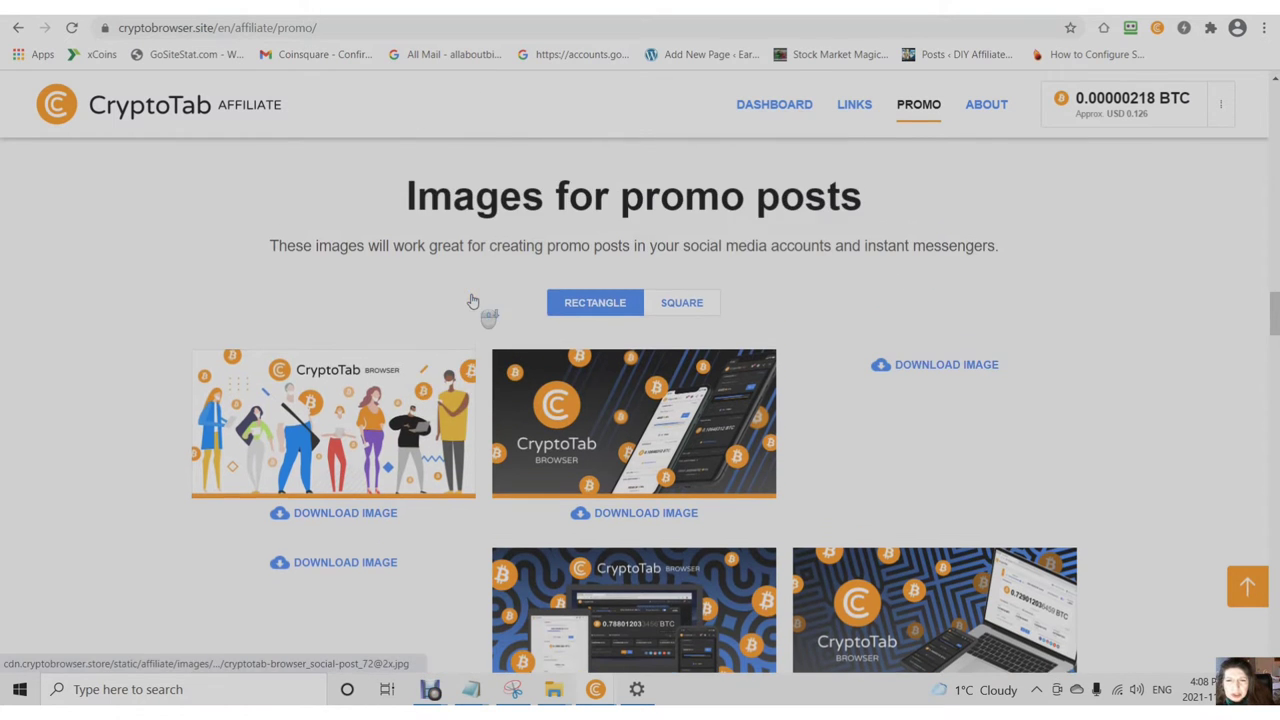
scroll(400, 320, "down", 1)
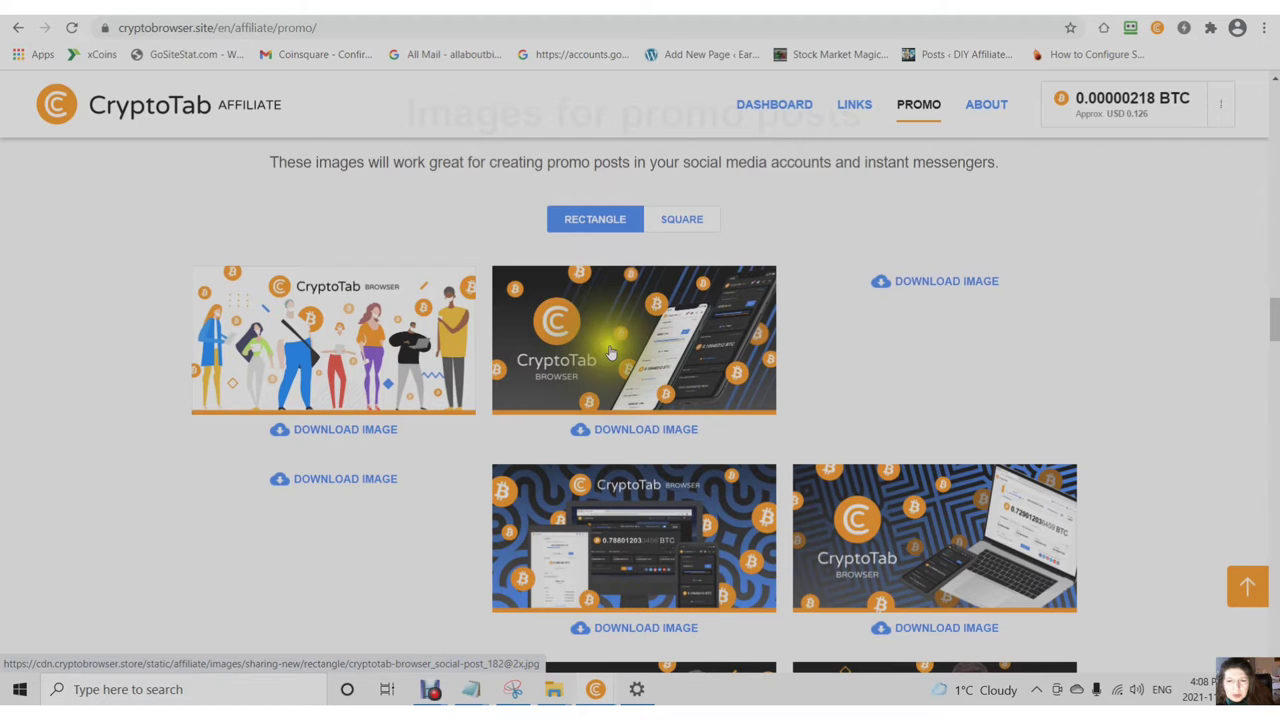
scroll(605, 330, "down", 5)
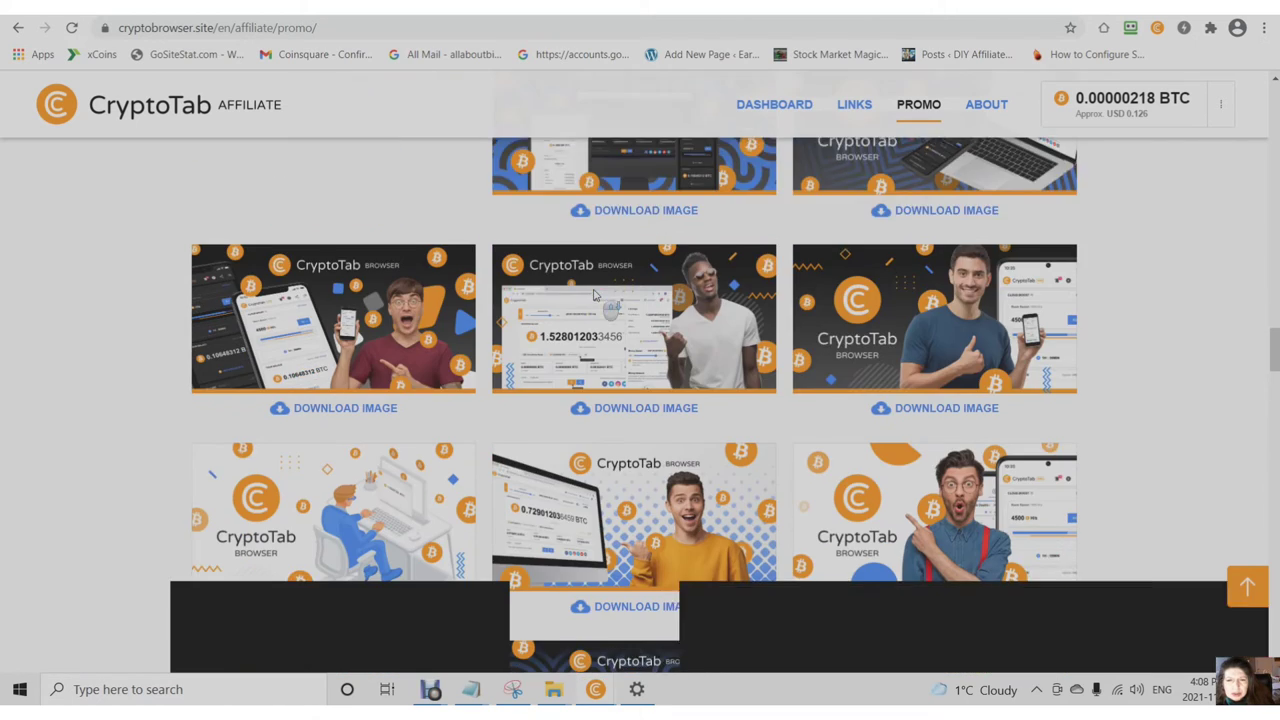
scroll(600, 330, "down", 6)
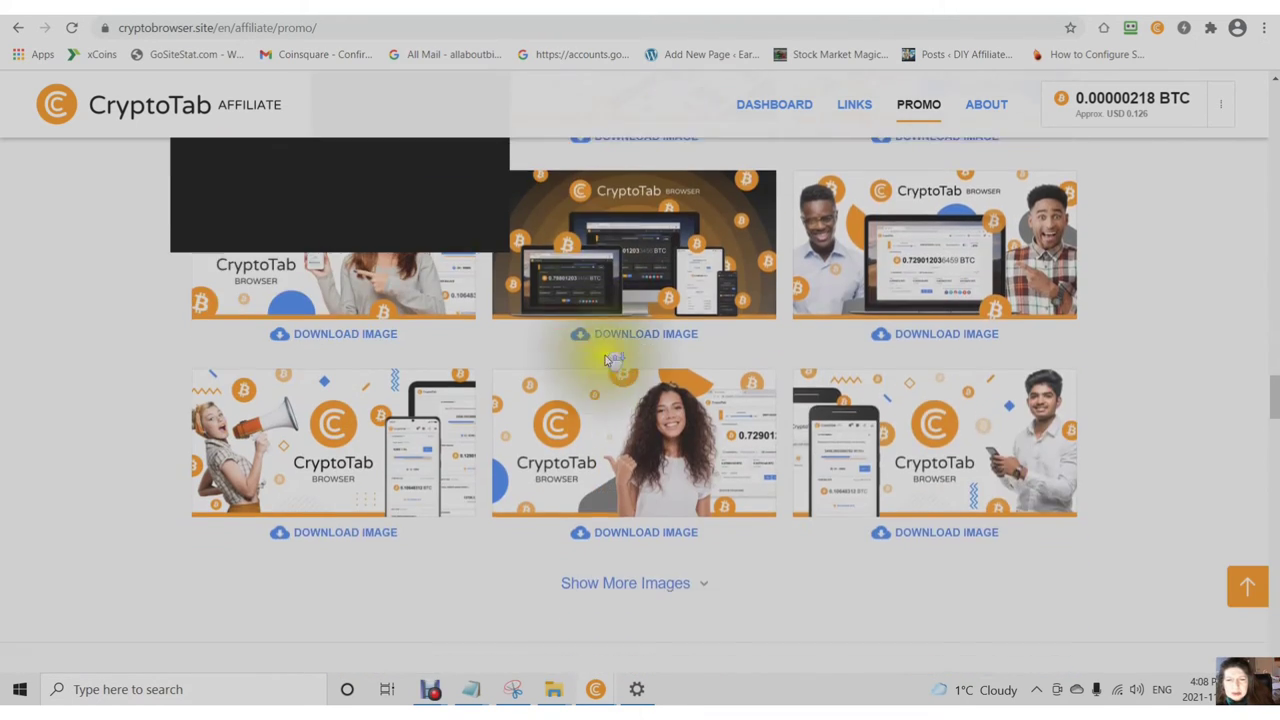
scroll(605, 370, "up", 6)
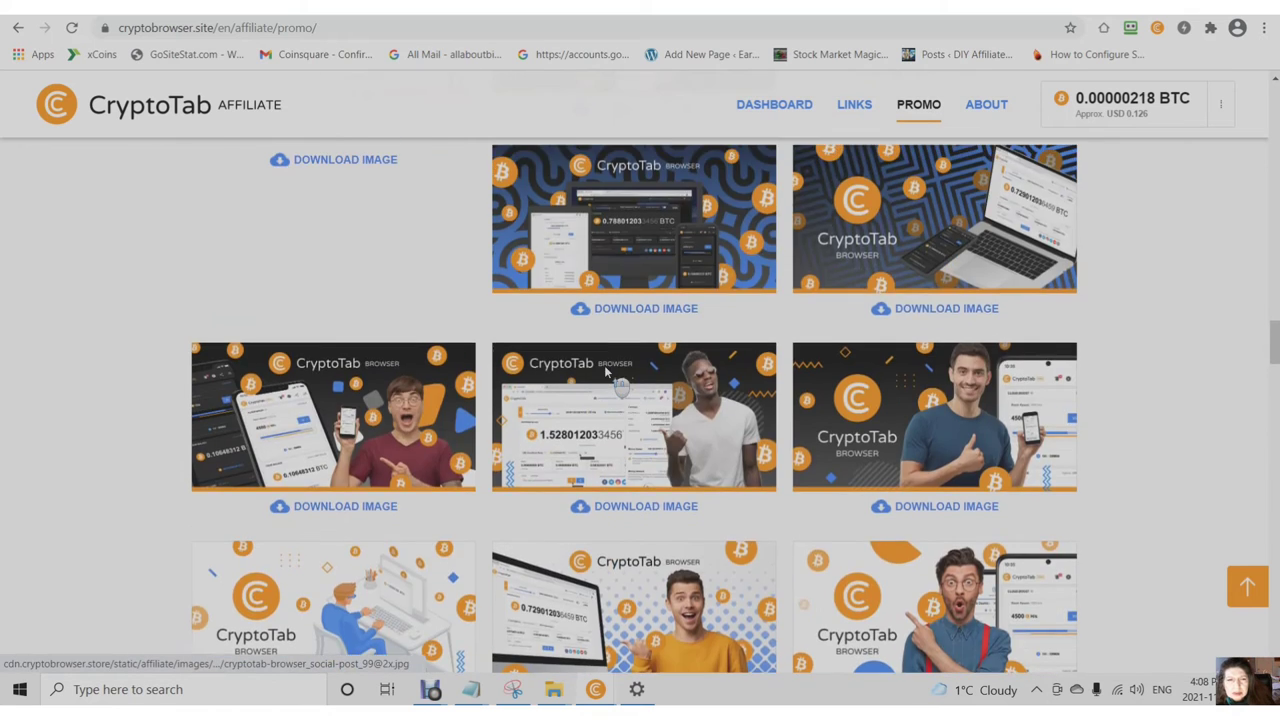
scroll(605, 372, "up", 5)
left_click(679, 388)
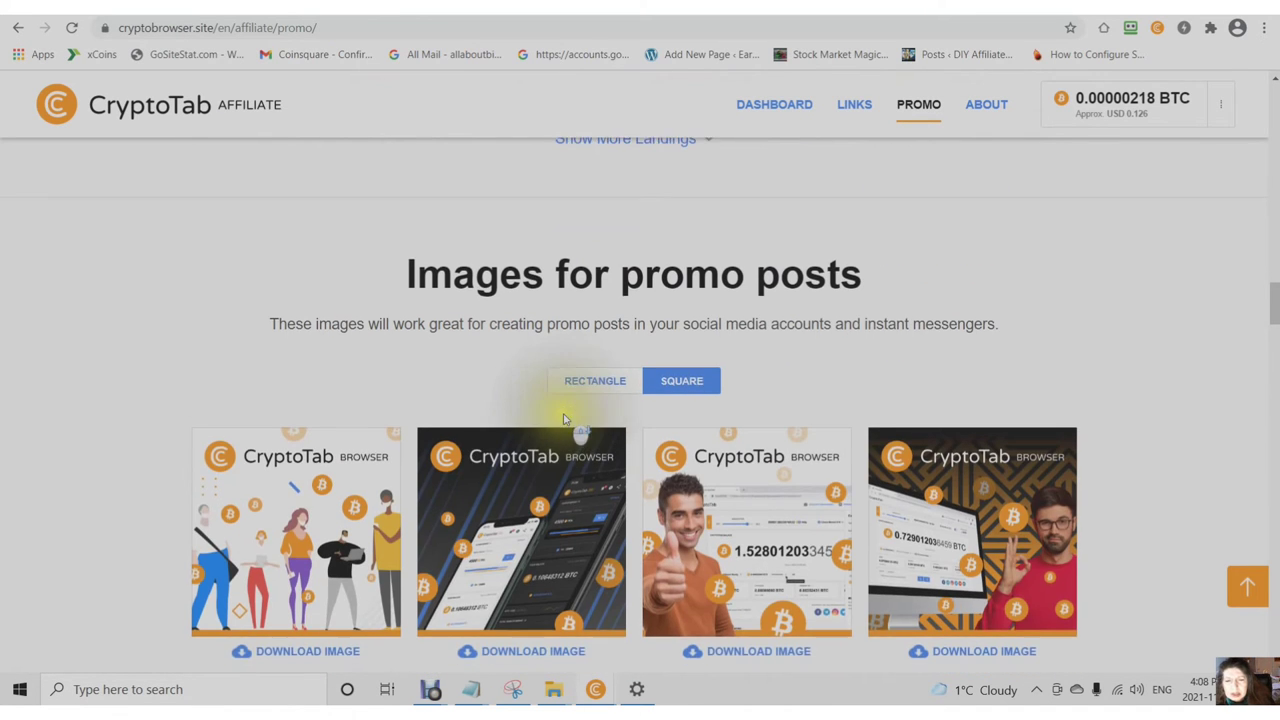
scroll(565, 405, "down", 1)
scroll(522, 397, "down", 1)
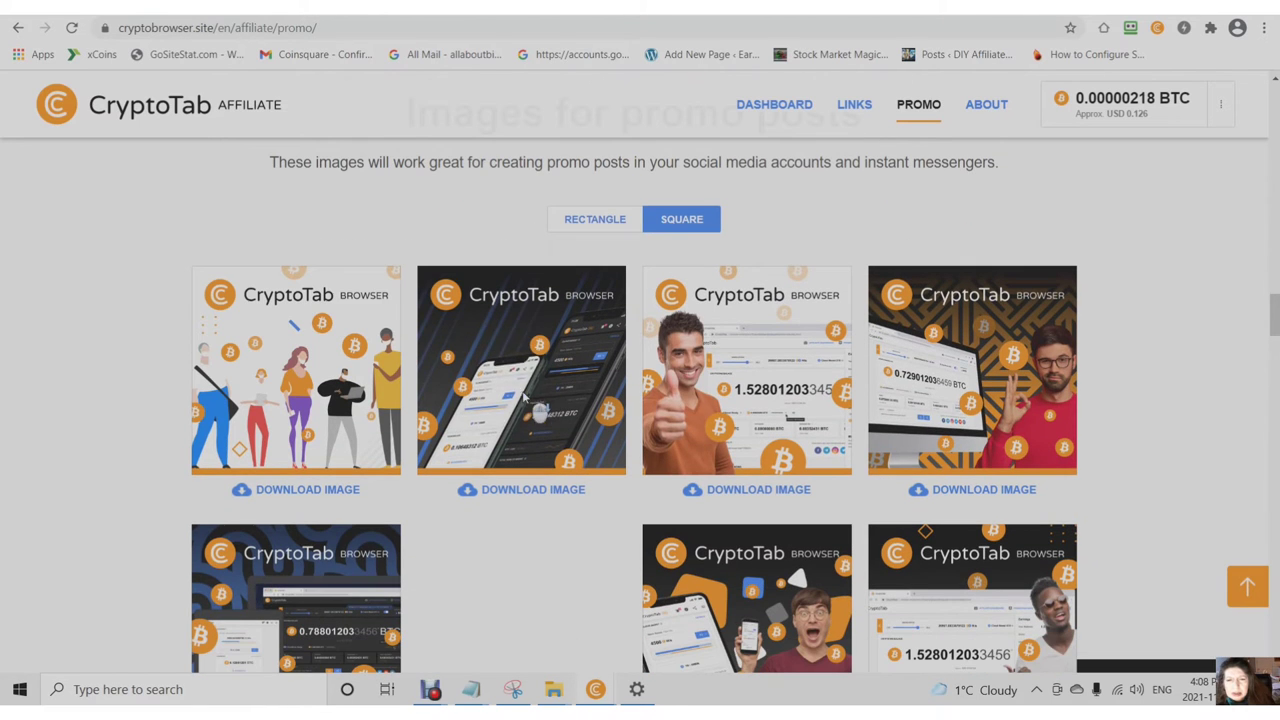
Open the square image cryptotab-browser_social-post_221_square.jpg on its own
left_click(676, 370)
scroll(610, 340, "down", 5)
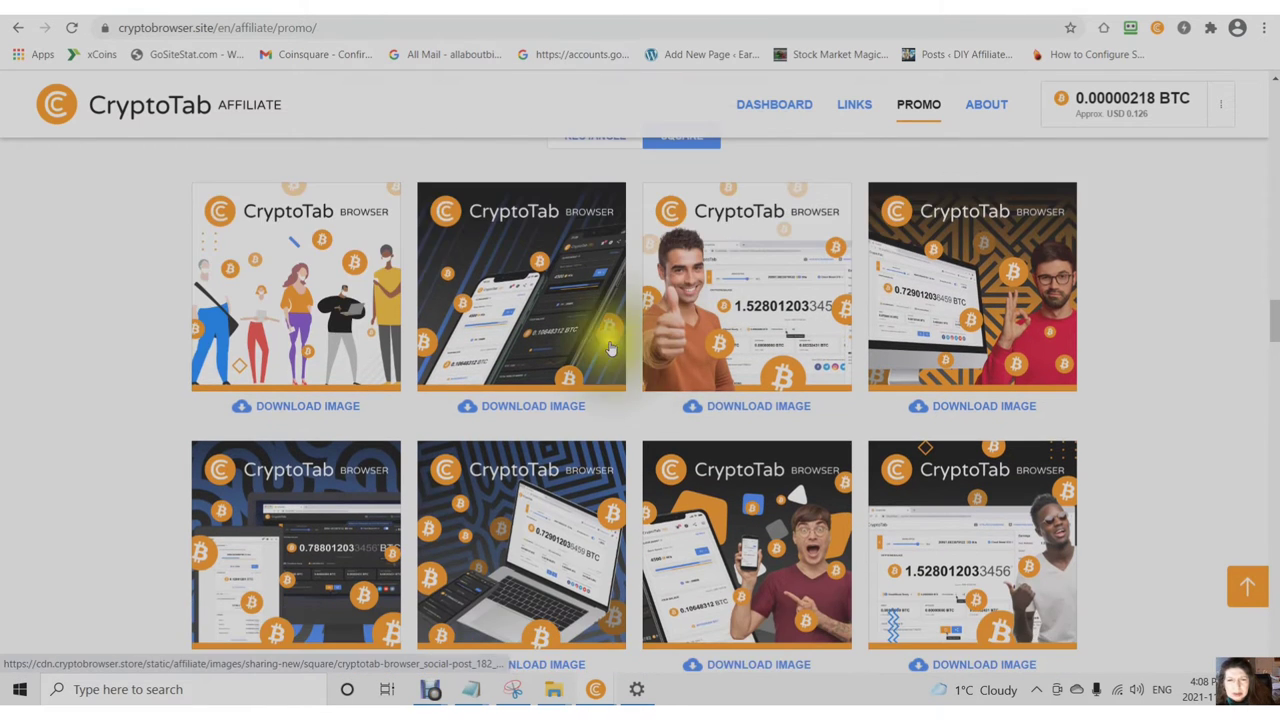
scroll(617, 337, "down", 7)
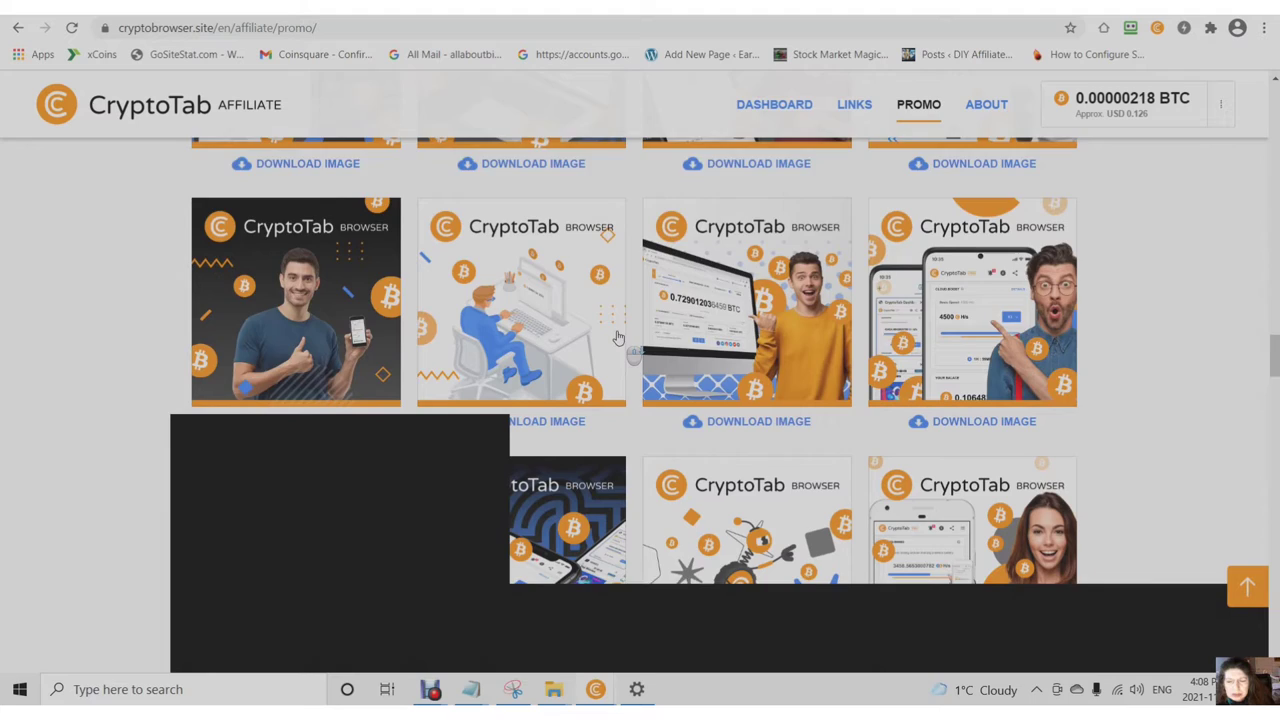
scroll(600, 350, "down", 6)
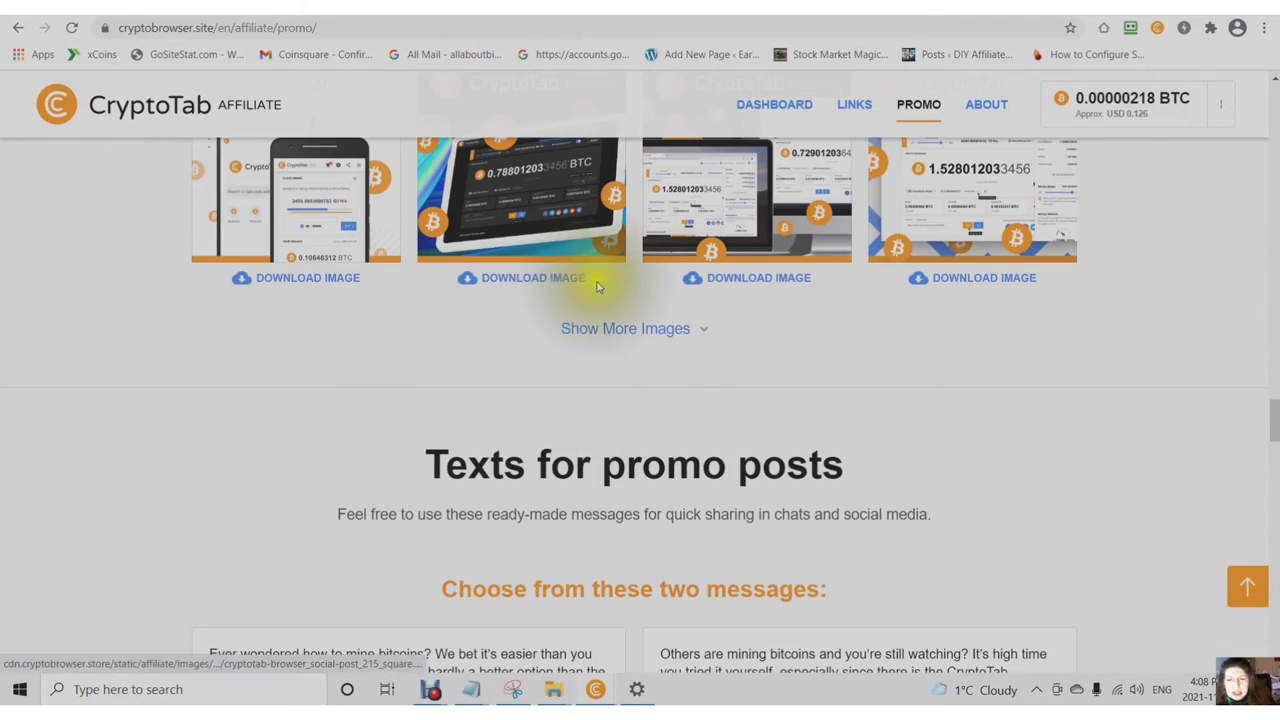
scroll(597, 287, "up", 6)
scroll(597, 287, "down", 6)
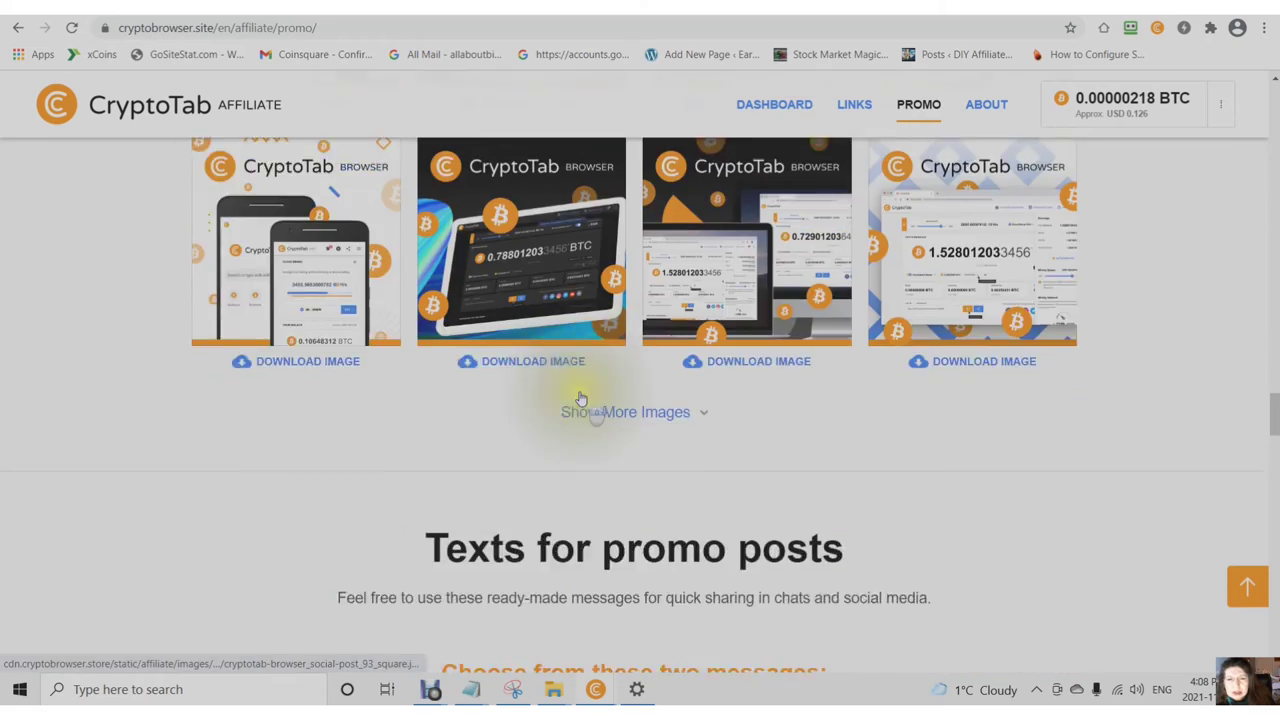
scroll(578, 390, "up", 8)
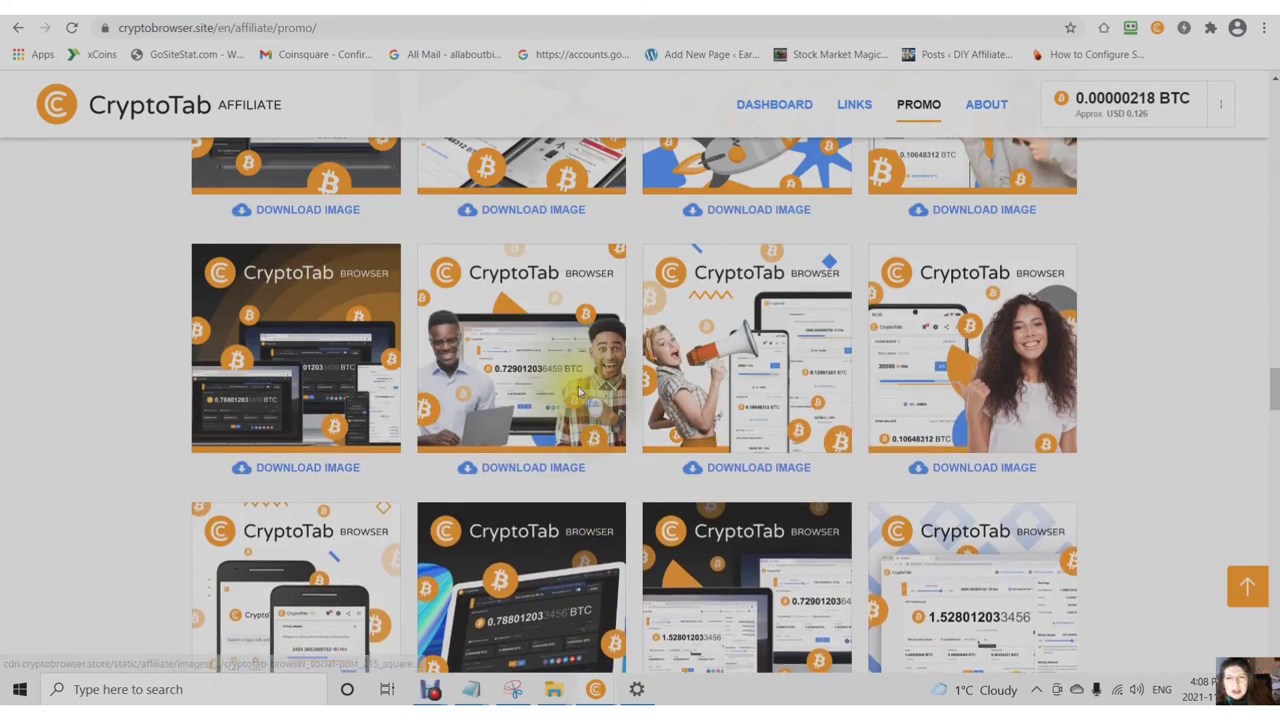
scroll(540, 400, "down", 3)
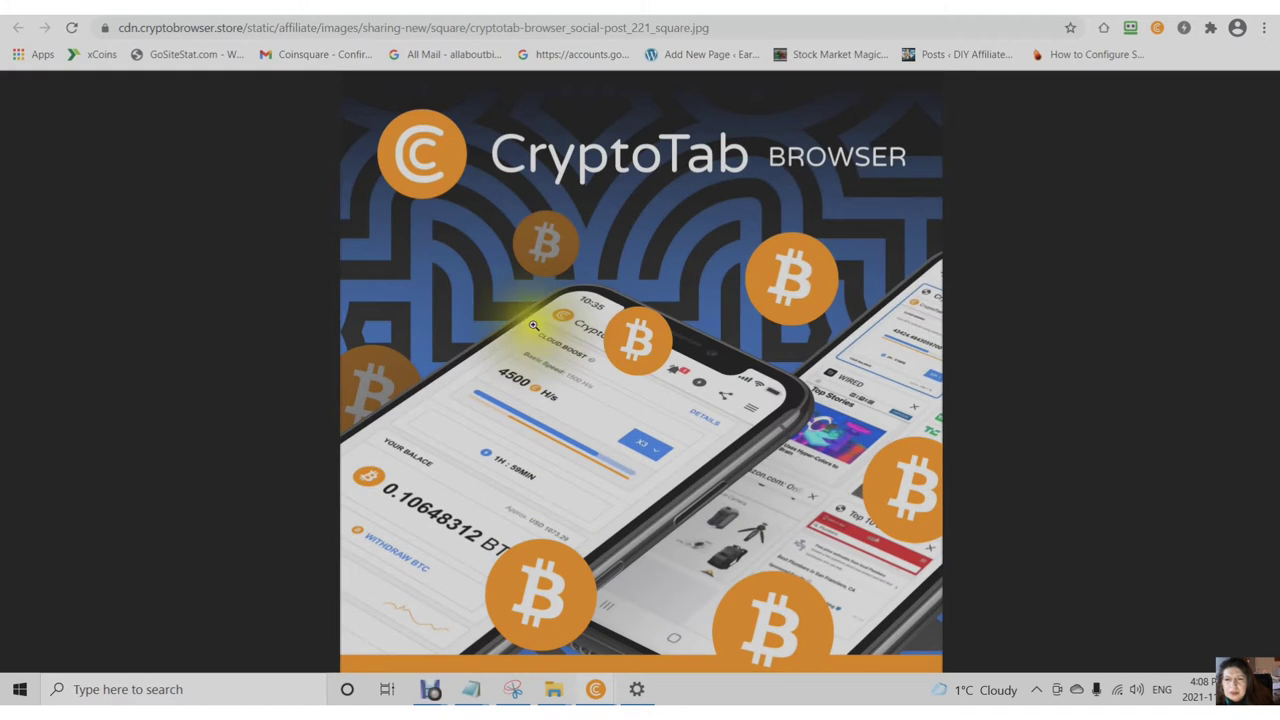
Save the square promo image into the cryptotab images folder and return to the Promo page
right_click(535, 326)
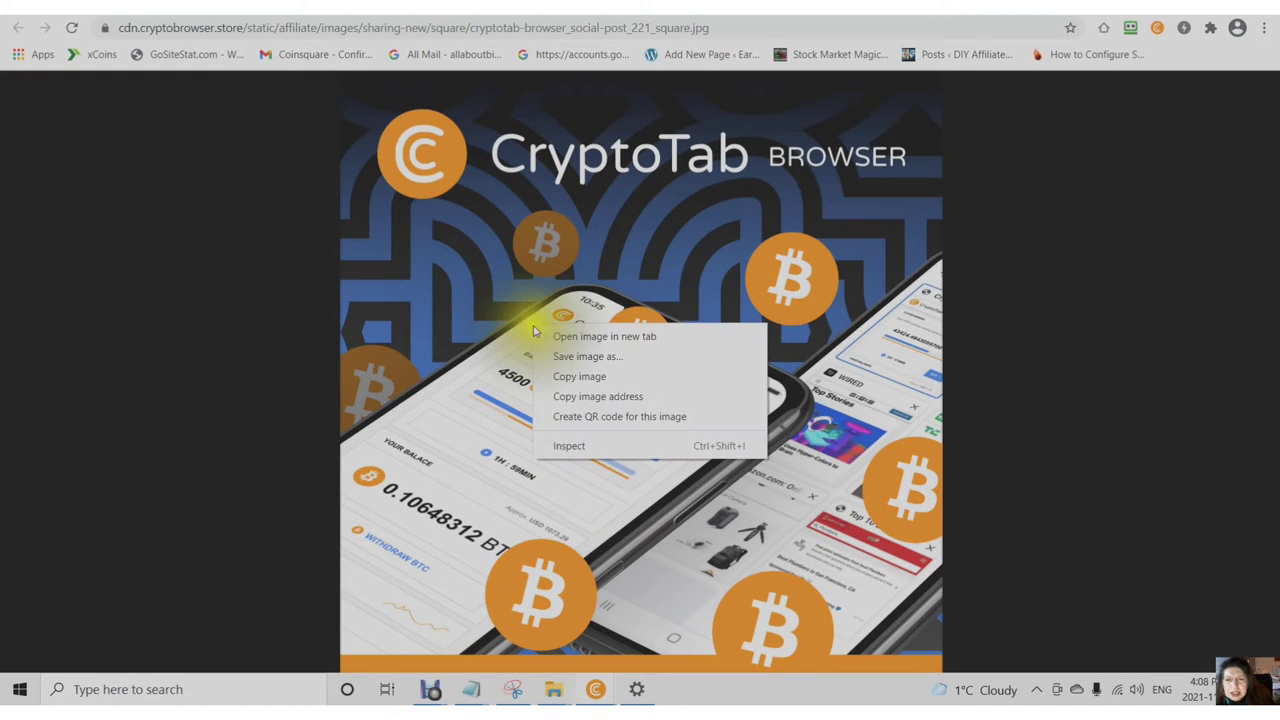
left_click(574, 365)
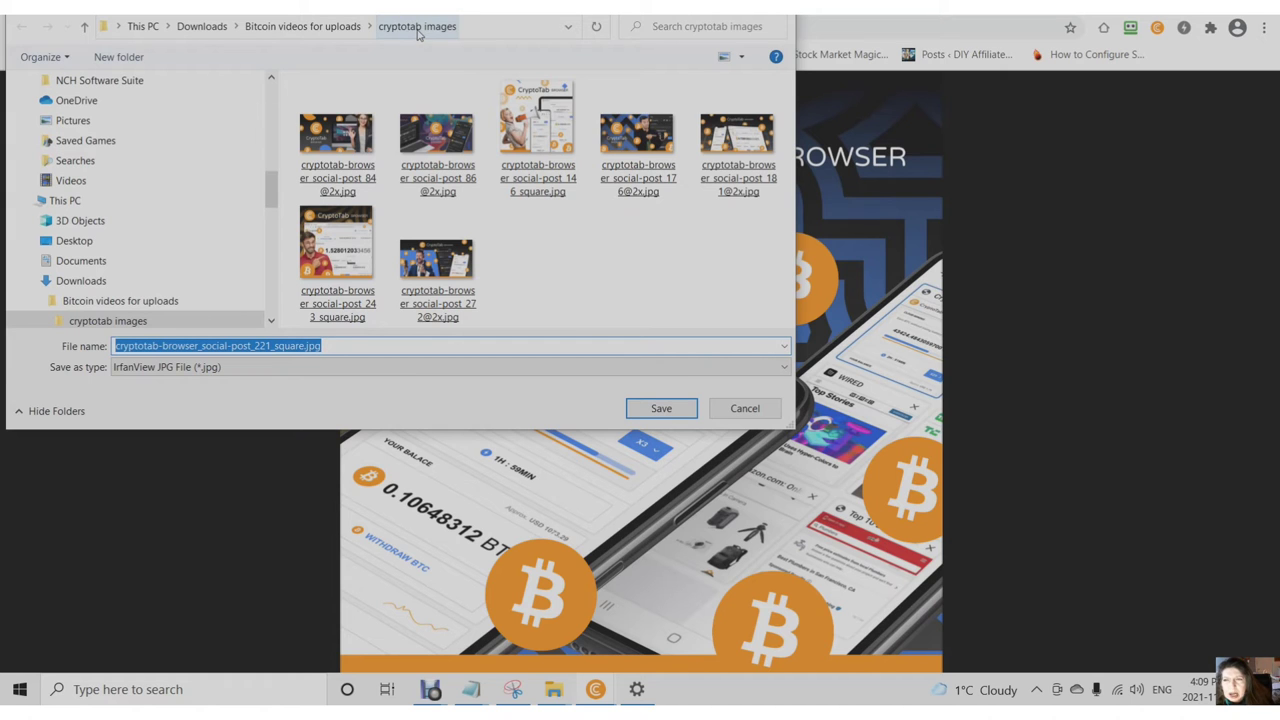
left_click(662, 409)
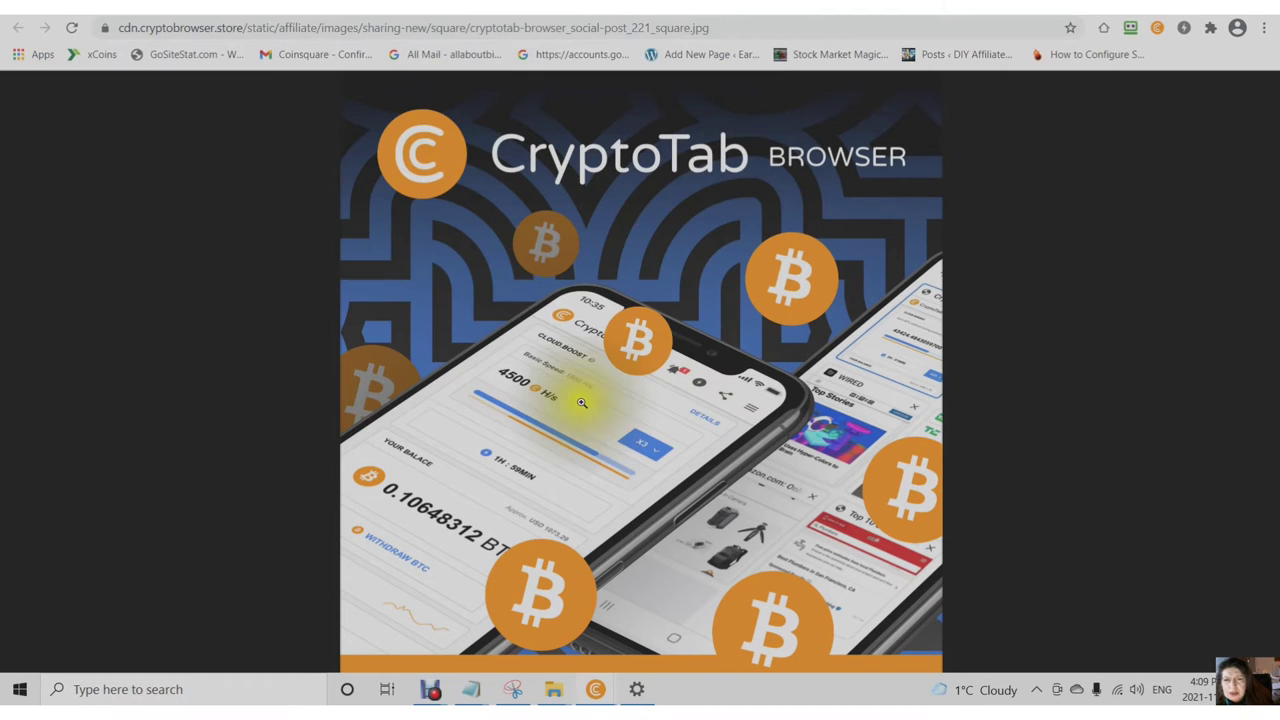
left_click(380, 8)
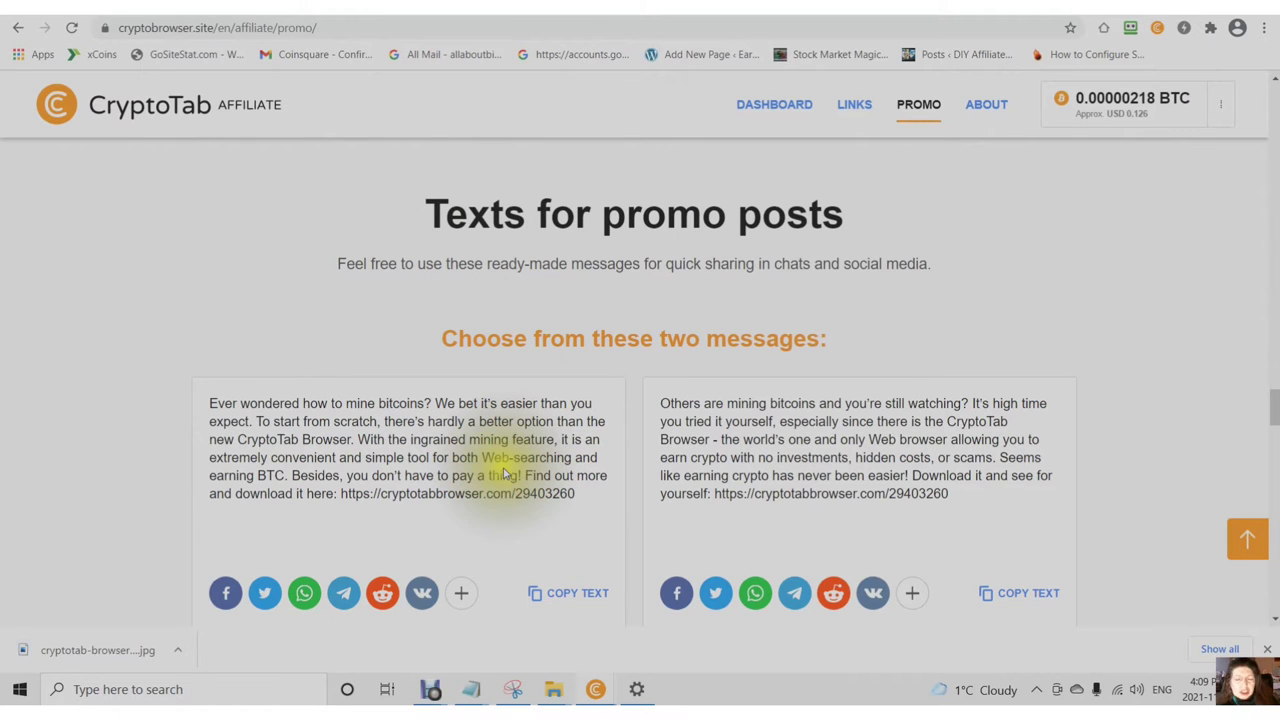
Load new promo messages twice, then copy the first message's text starting 'Hi there! Wanted to share…'
scroll(510, 470, "down", 2)
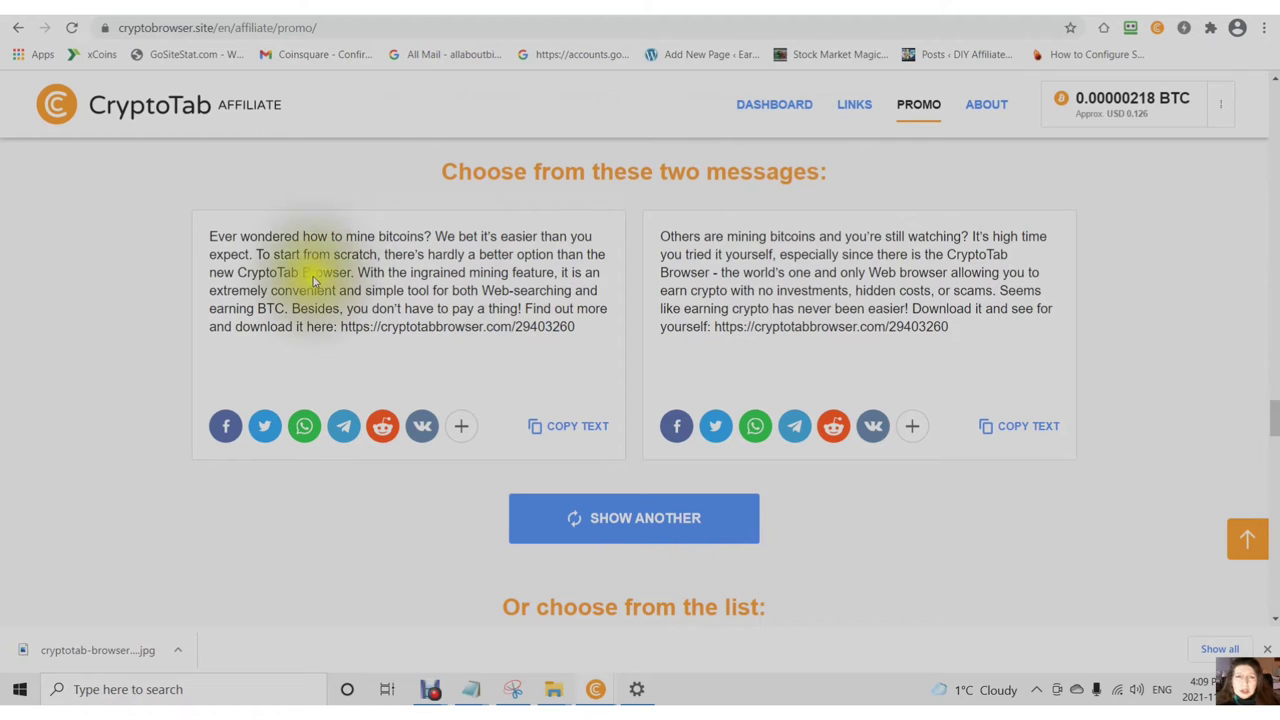
scroll(538, 291, "up", 2)
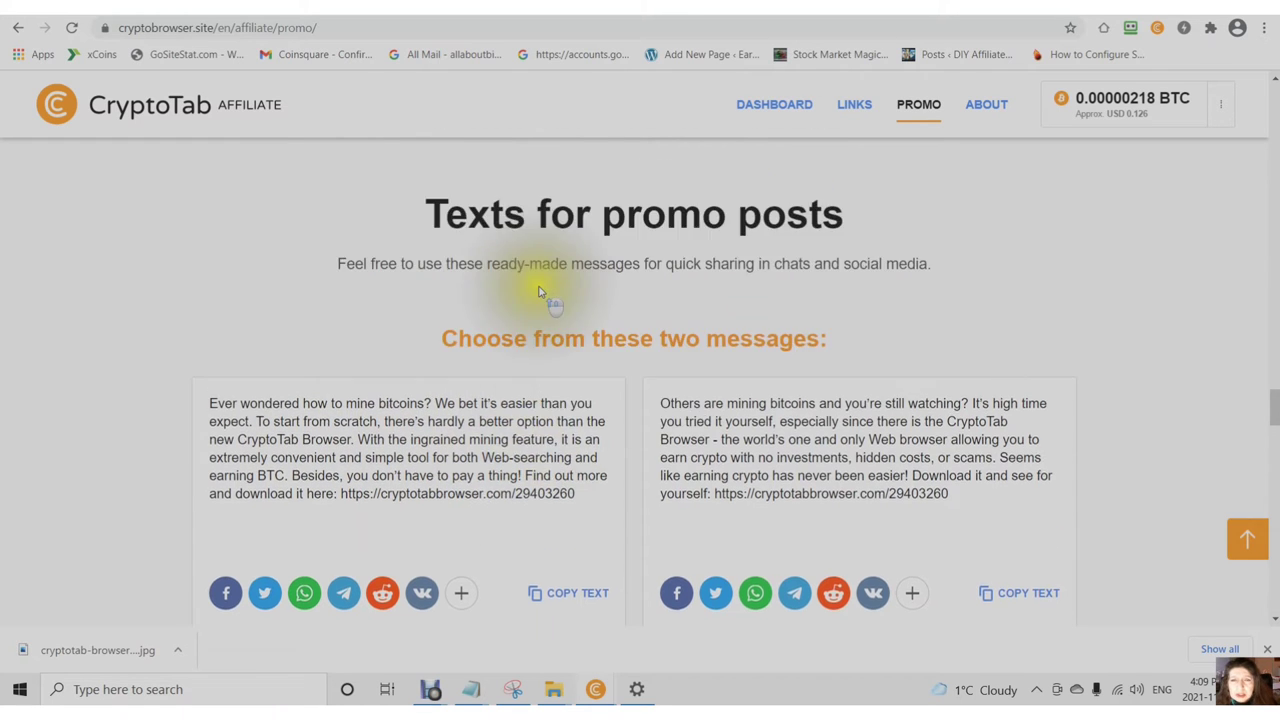
scroll(381, 442, "down", 1)
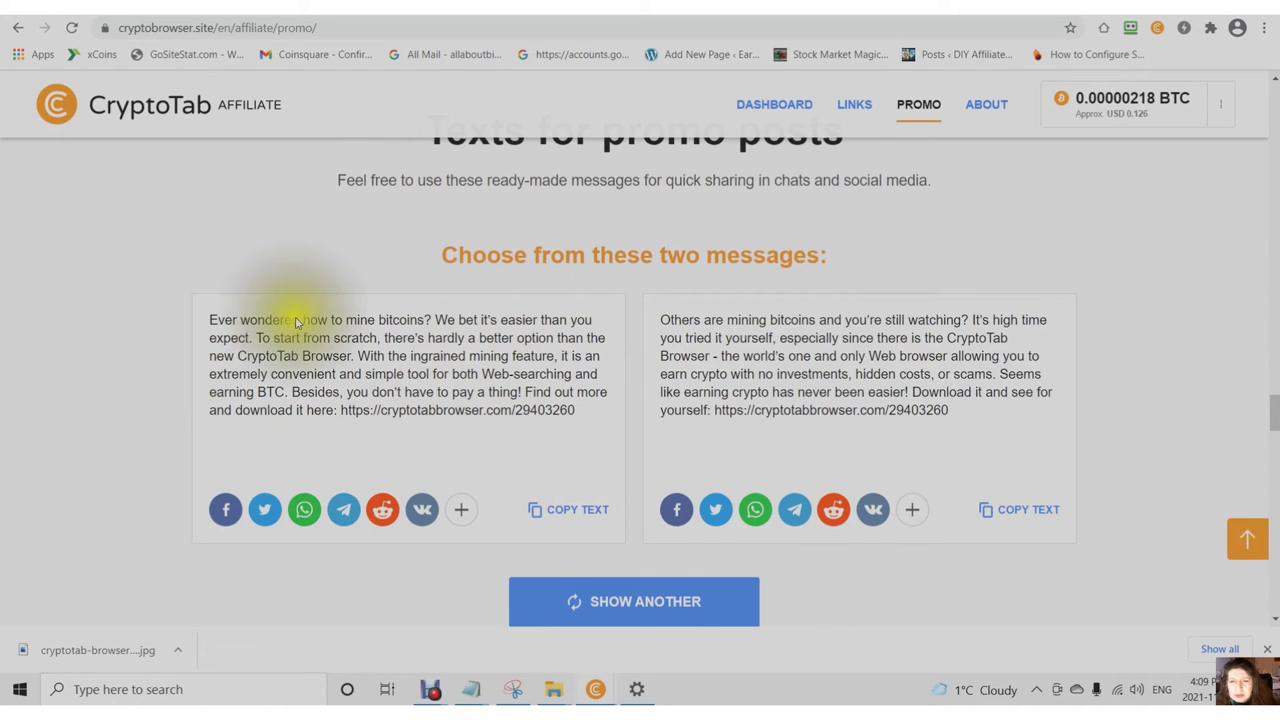
scroll(677, 363, "down", 2)
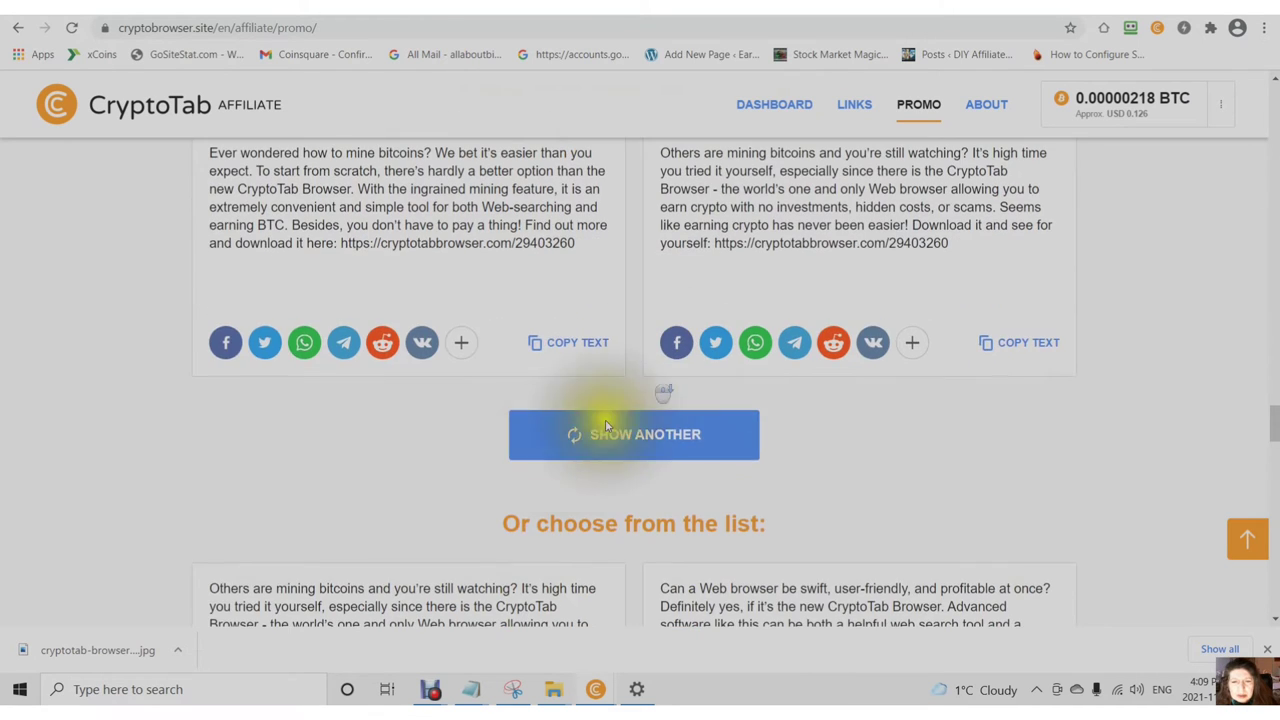
left_click(606, 444)
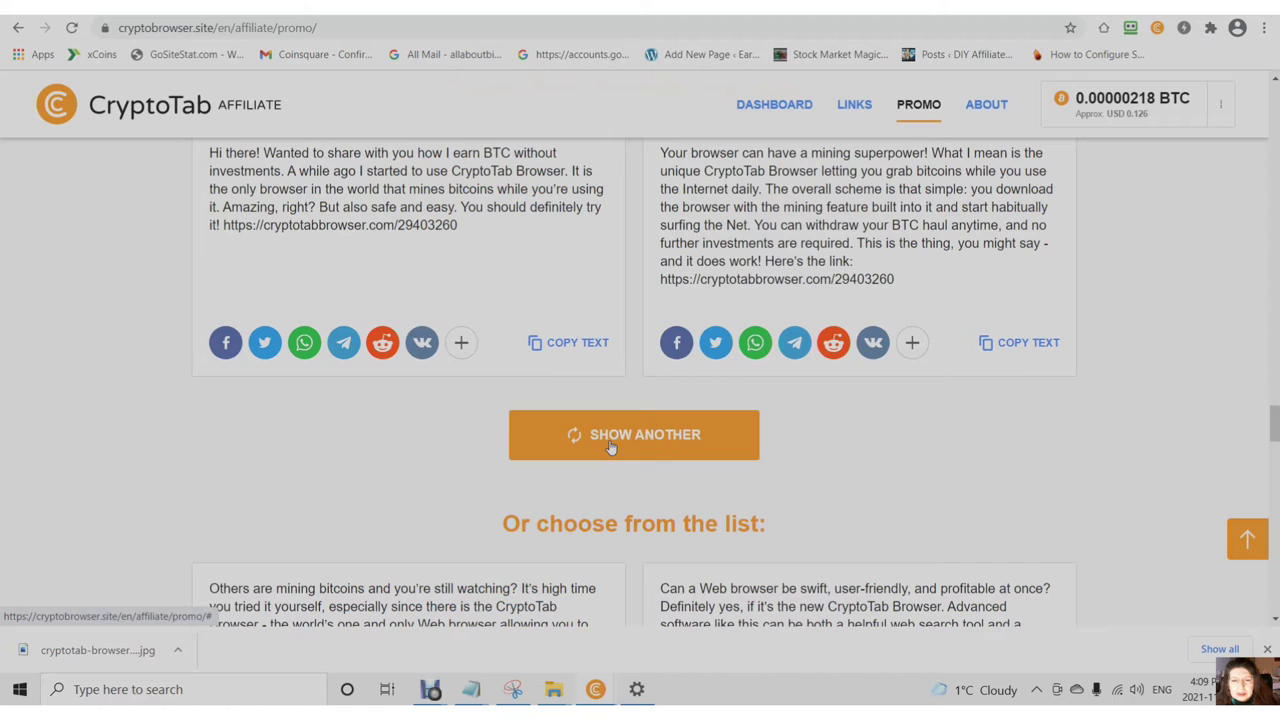
scroll(557, 411, "up", 2)
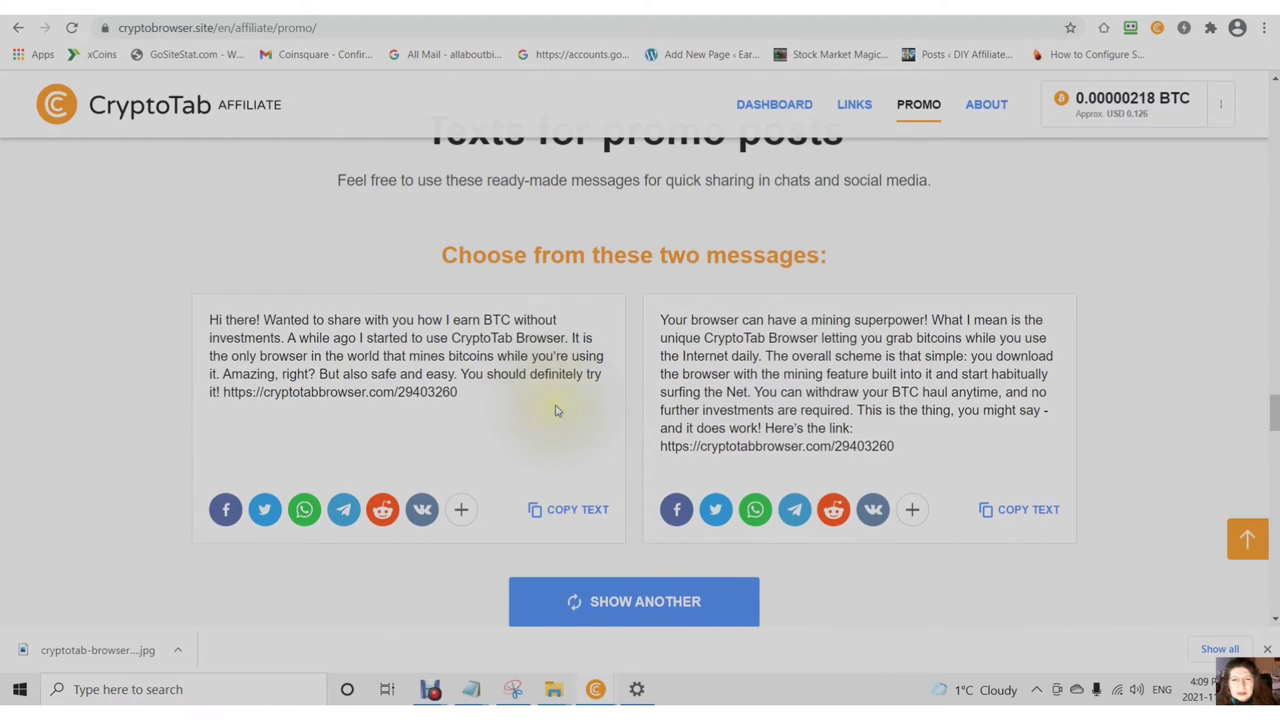
scroll(553, 408, "down", 1)
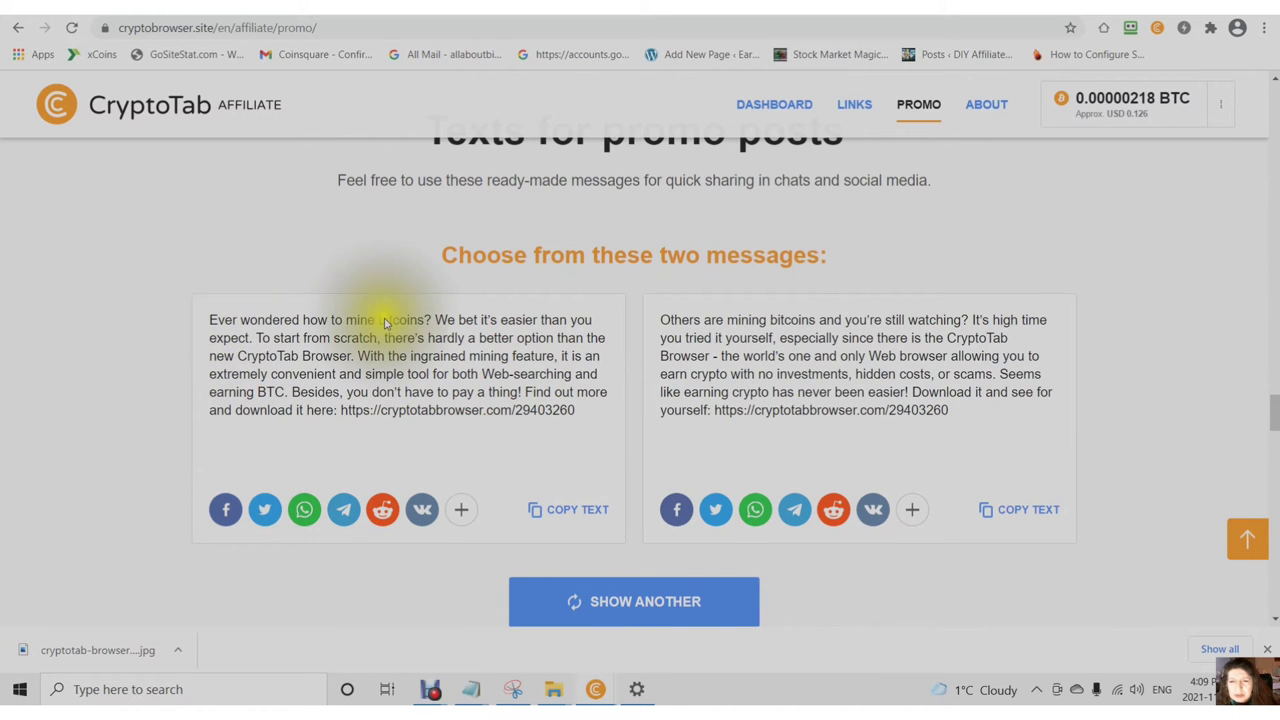
scroll(620, 420, "down", 2)
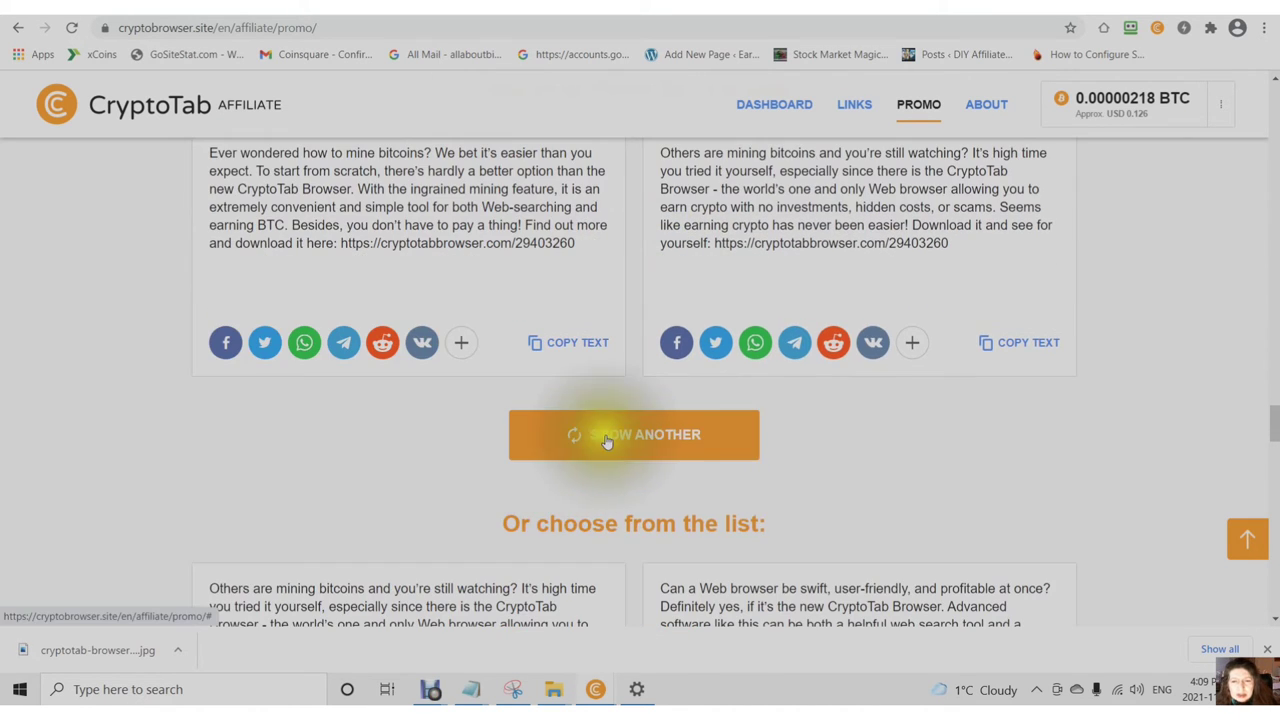
left_click(608, 446)
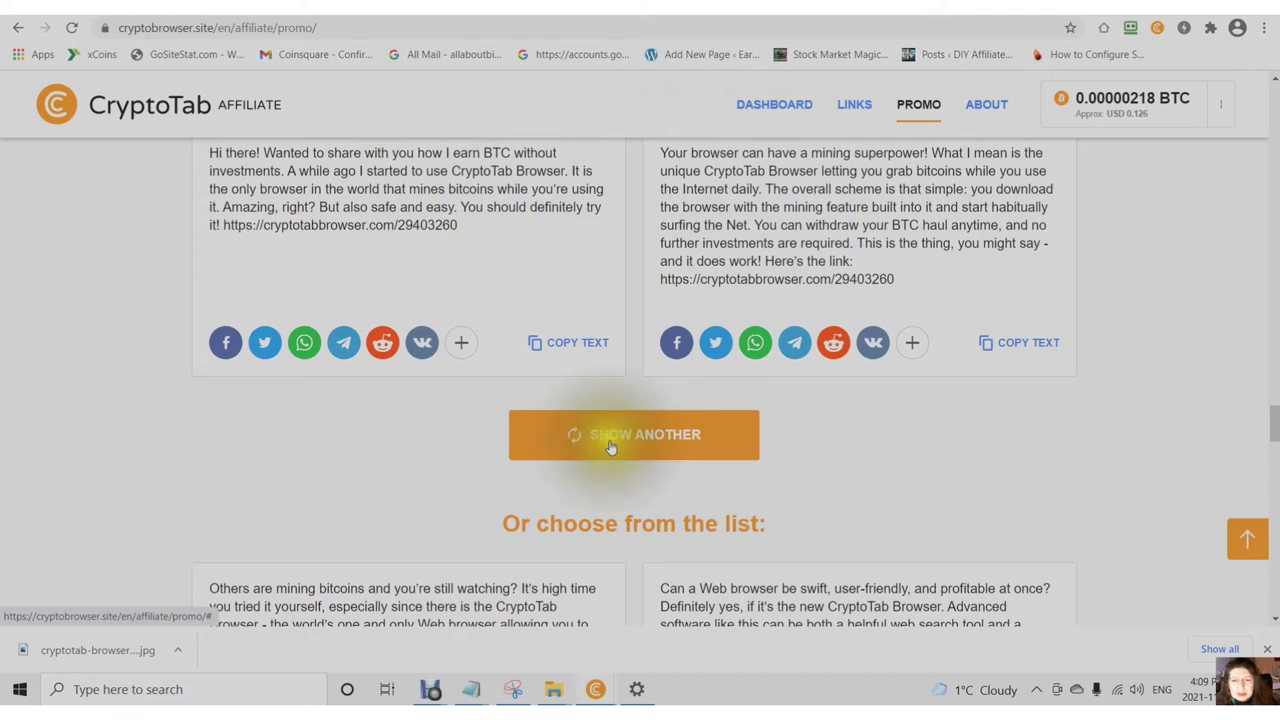
scroll(557, 414, "up", 1)
left_click(555, 408)
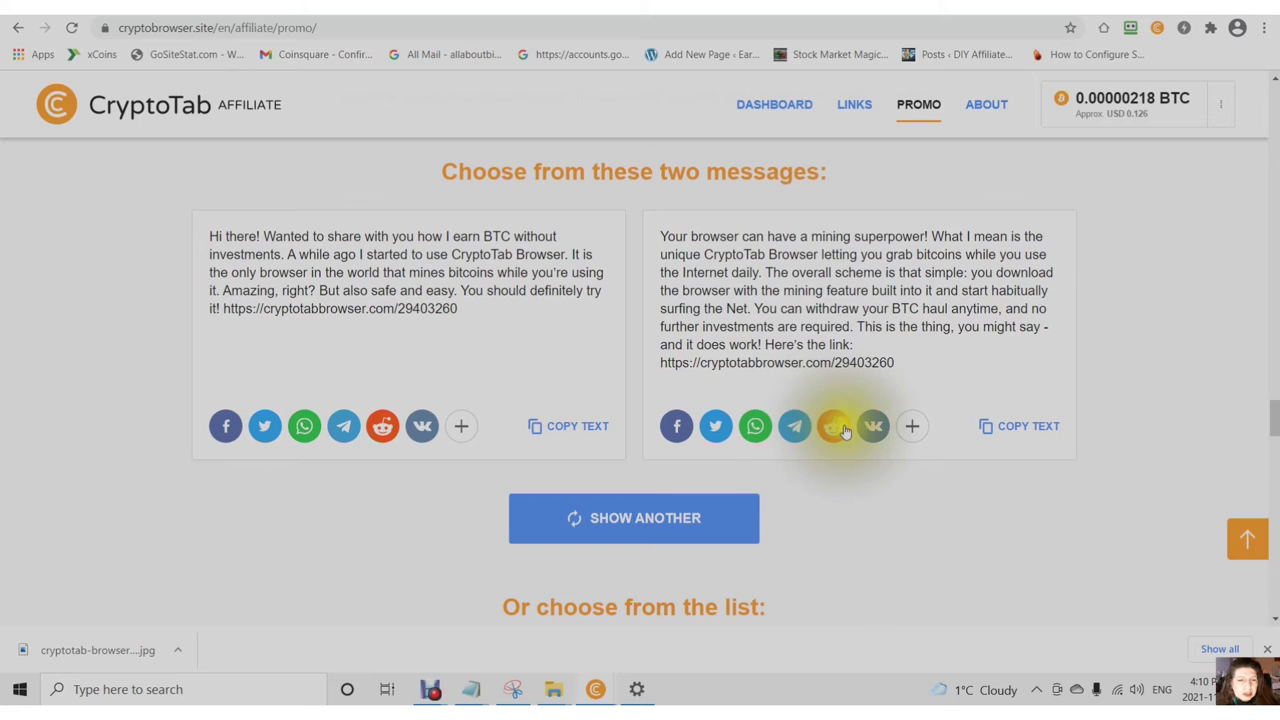
Open a Facebook share window for the right-hand 'Your browser can have a mining superpower!' message
left_click(912, 426)
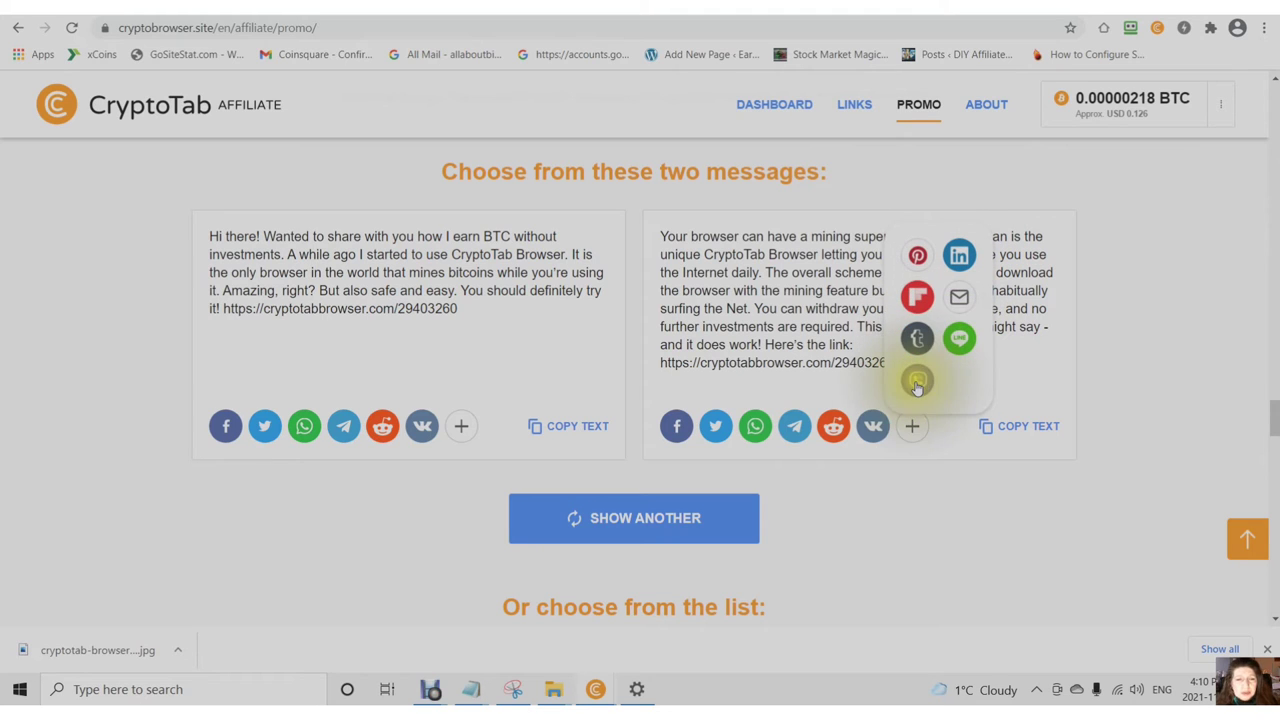
left_click(790, 430)
left_click(725, 397)
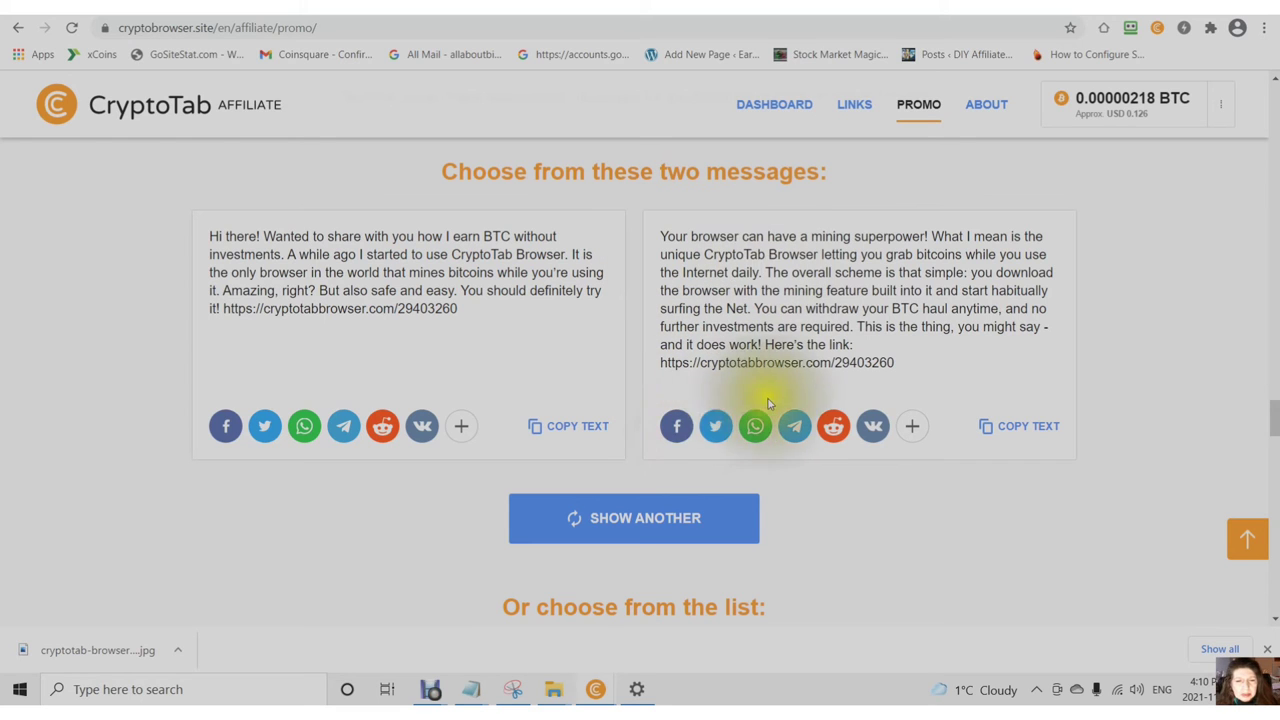
left_click(677, 430)
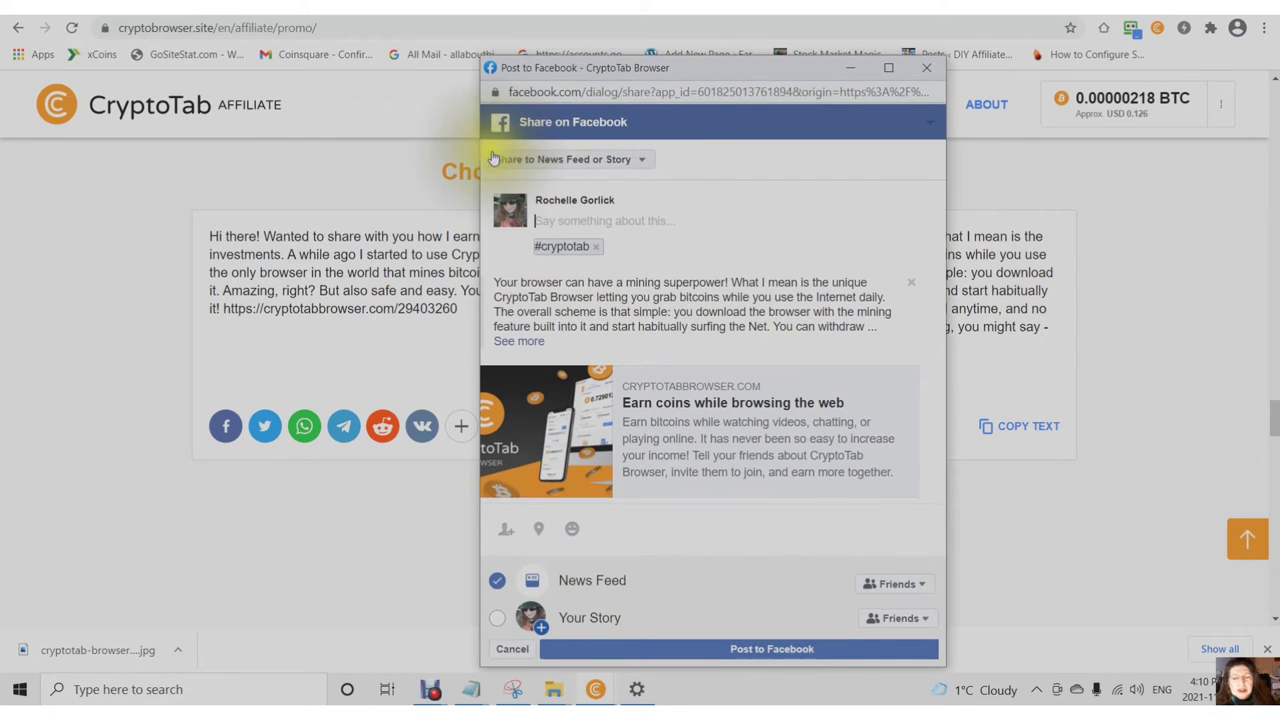
Close the Facebook share window without posting, choosing Leave
left_click(640, 162)
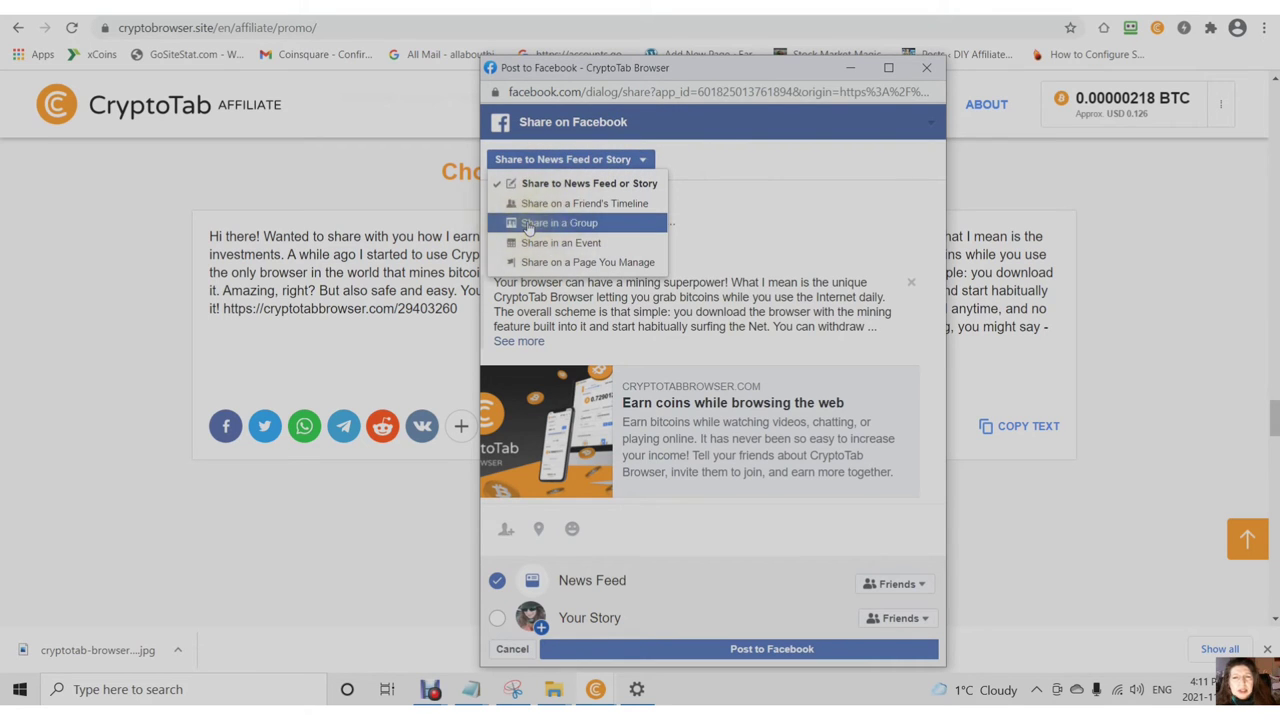
left_click(930, 70)
left_click(797, 181)
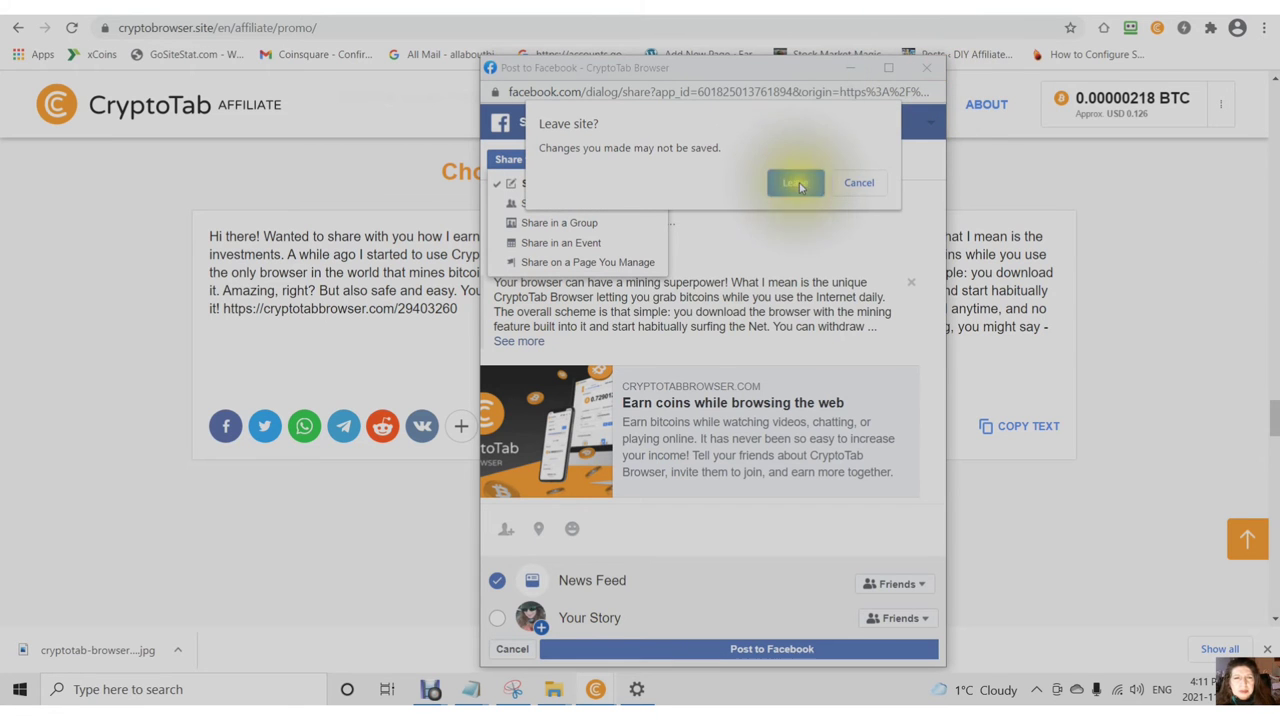
Scroll down the CryptoTab promo page toward the Promo post videos section
scroll(760, 260, "down", 5)
scroll(677, 191, "down", 1)
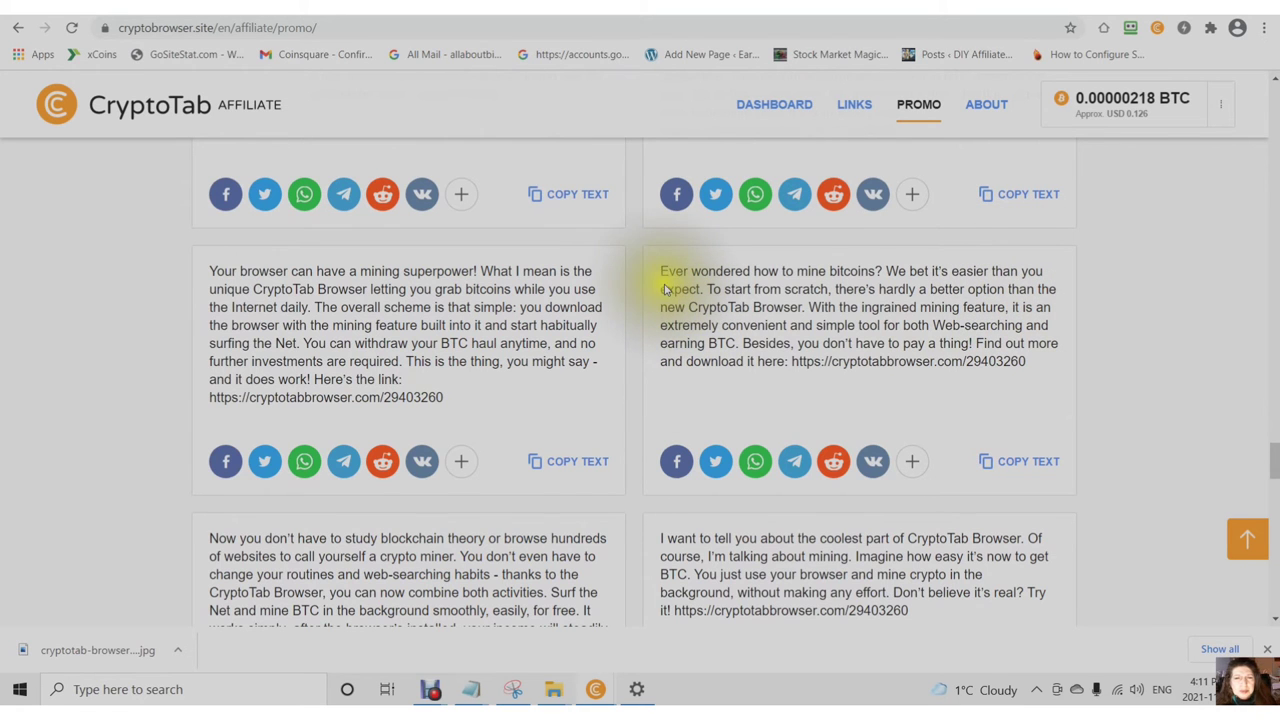
scroll(674, 329, "down", 2)
scroll(672, 340, "down", 8)
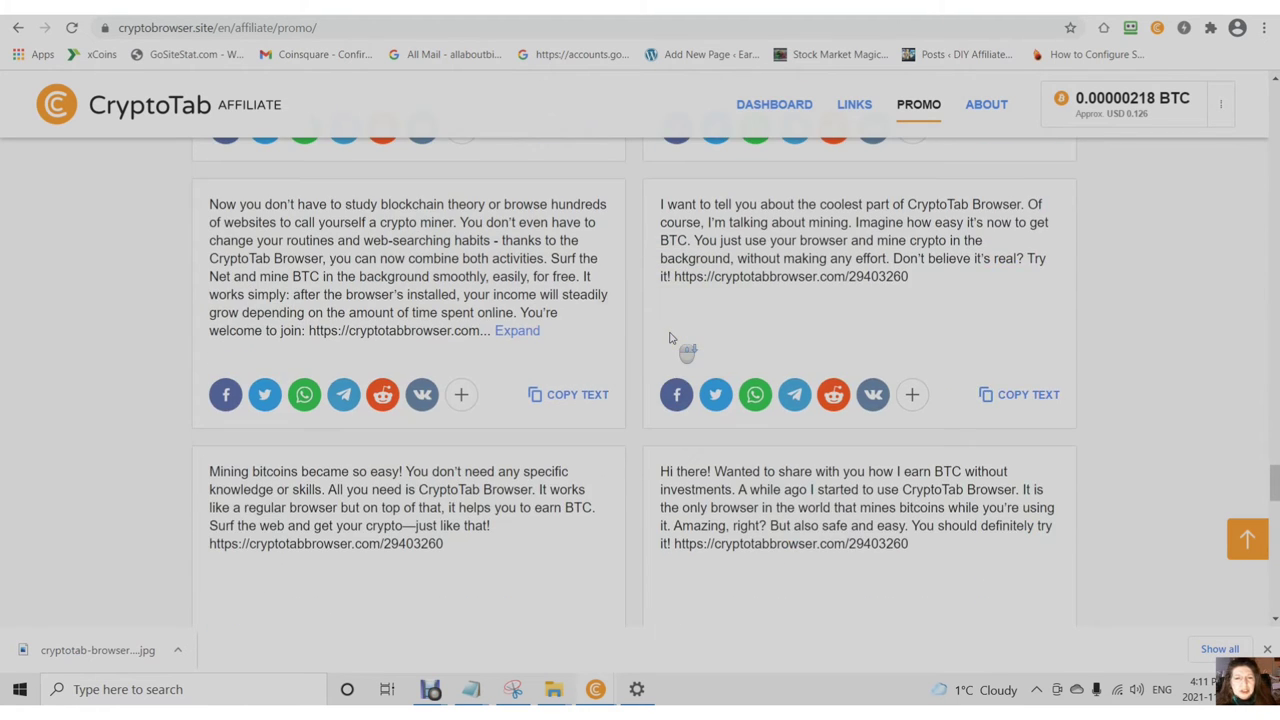
scroll(668, 341, "down", 1)
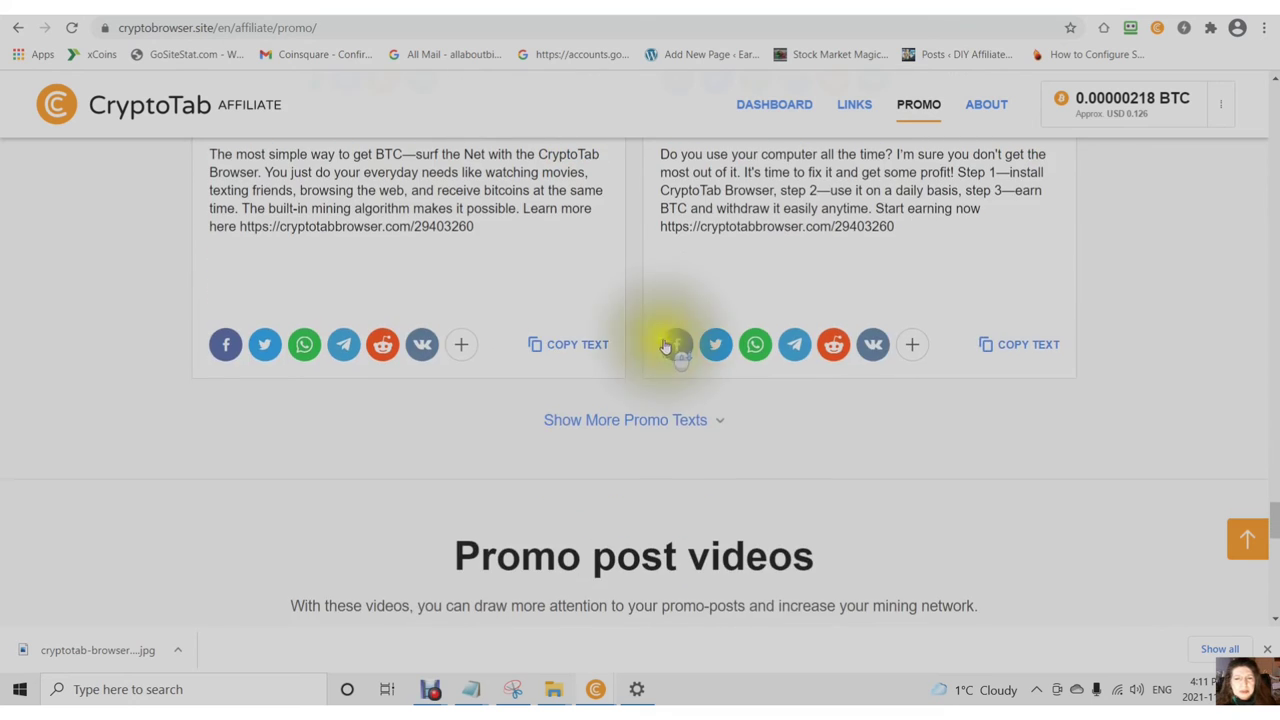
Copy the share URL of the first promo video card, the CryptoBot video
scroll(668, 352, "down", 4)
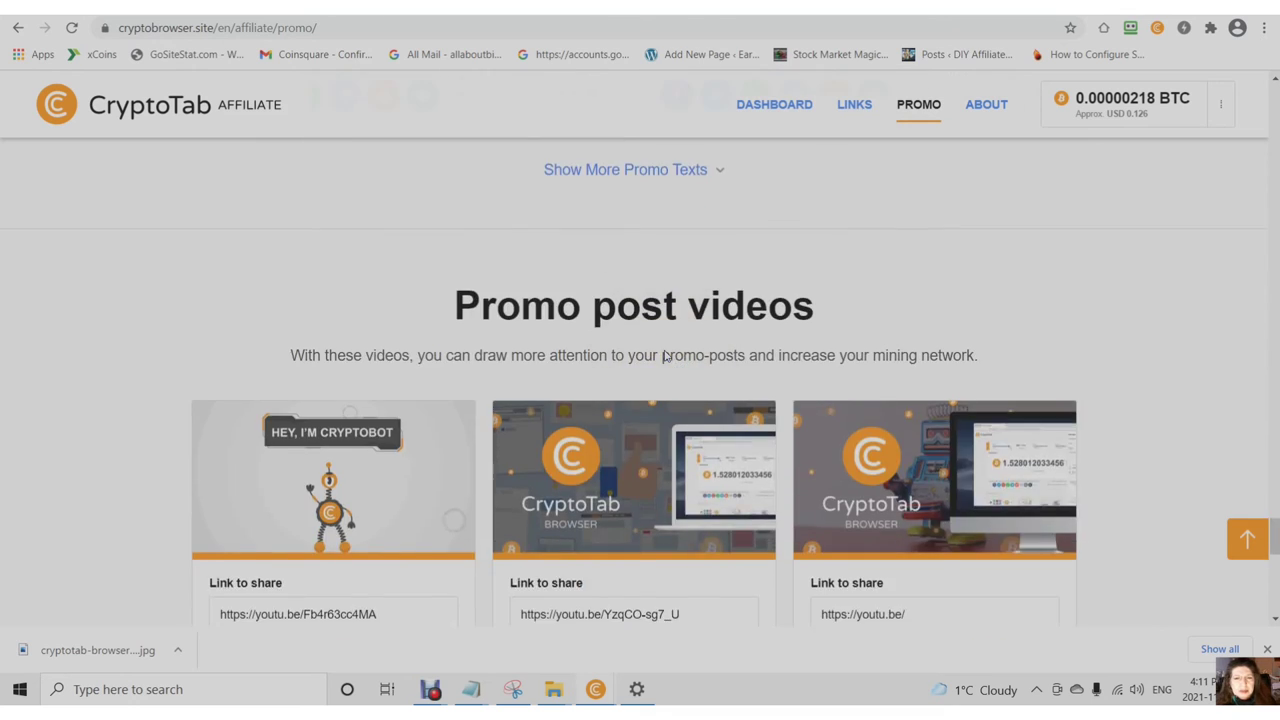
scroll(665, 355, "down", 2)
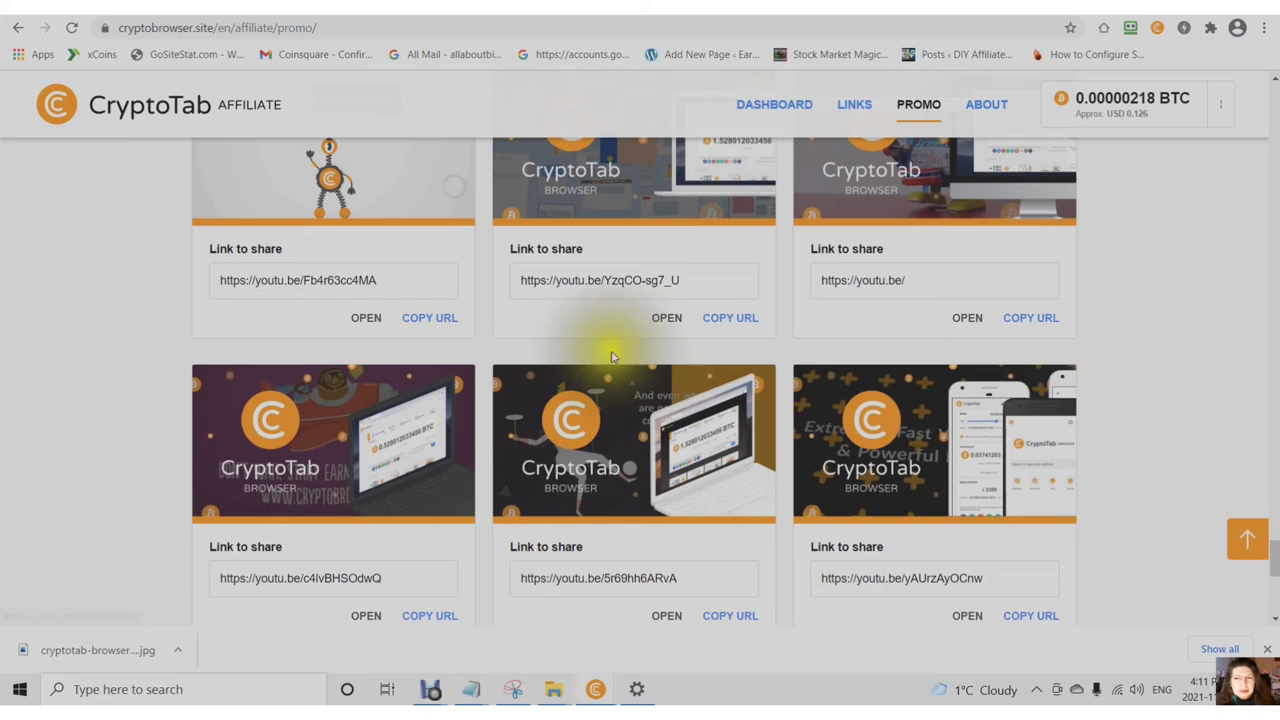
scroll(391, 309, "up", 3)
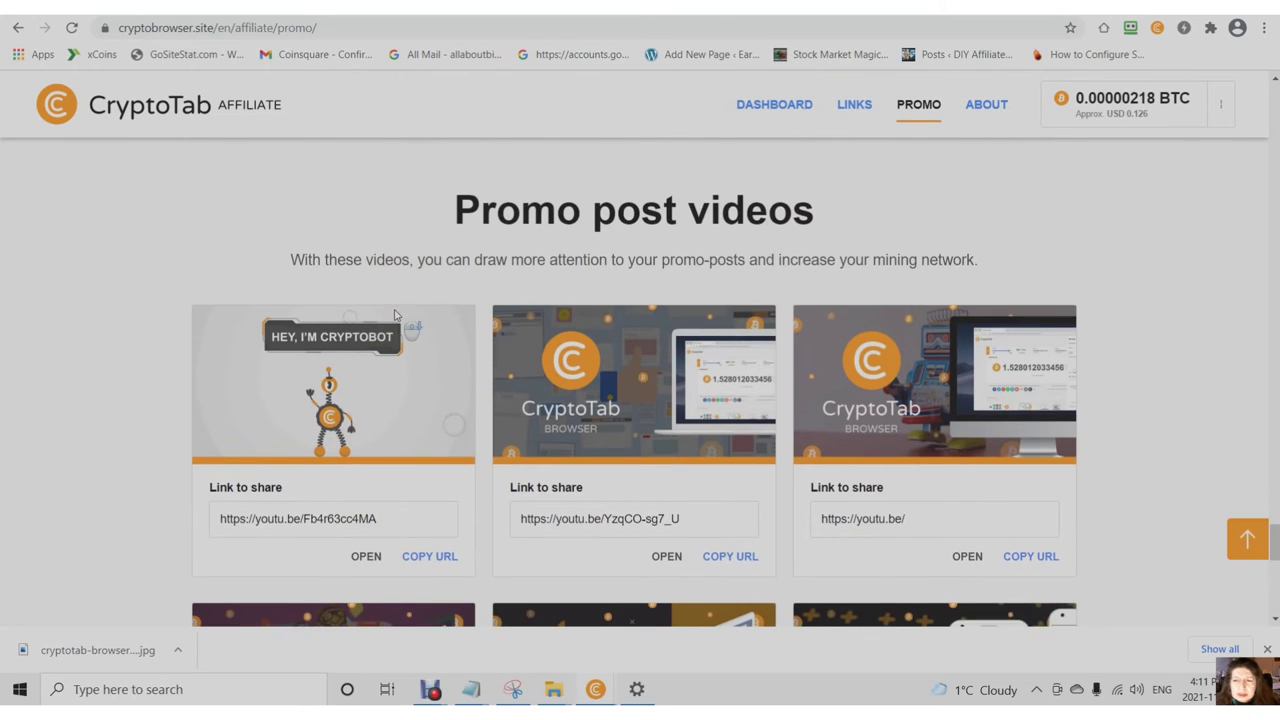
scroll(394, 315, "down", 2)
left_click(432, 405)
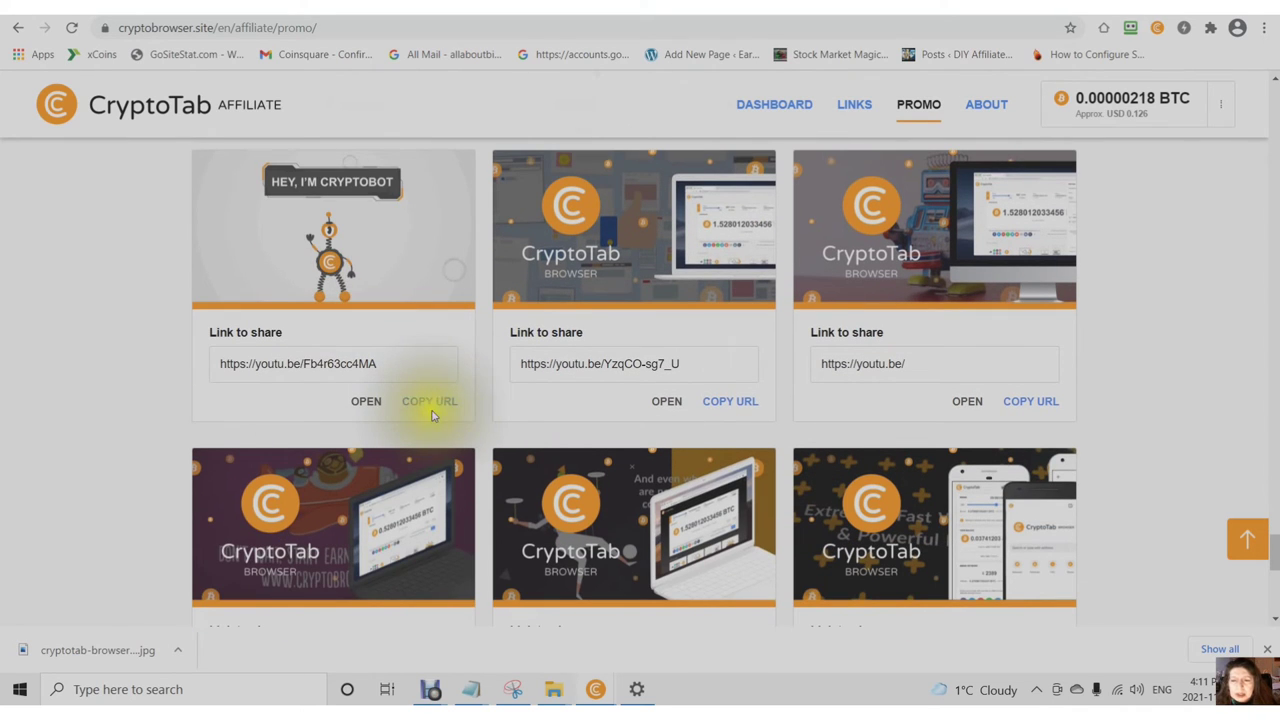
left_click(431, 410)
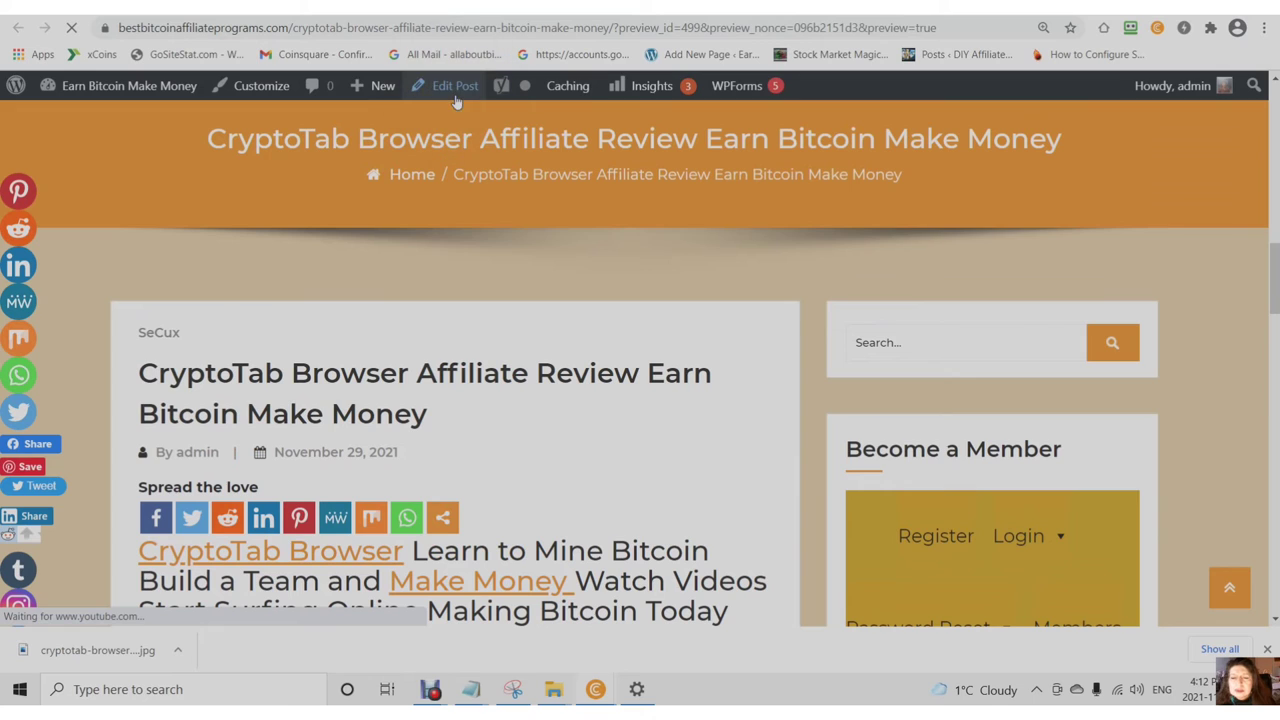
Open the CryptoTab Browser Affiliate Review post in the block editor via Edit Post
left_click(455, 98)
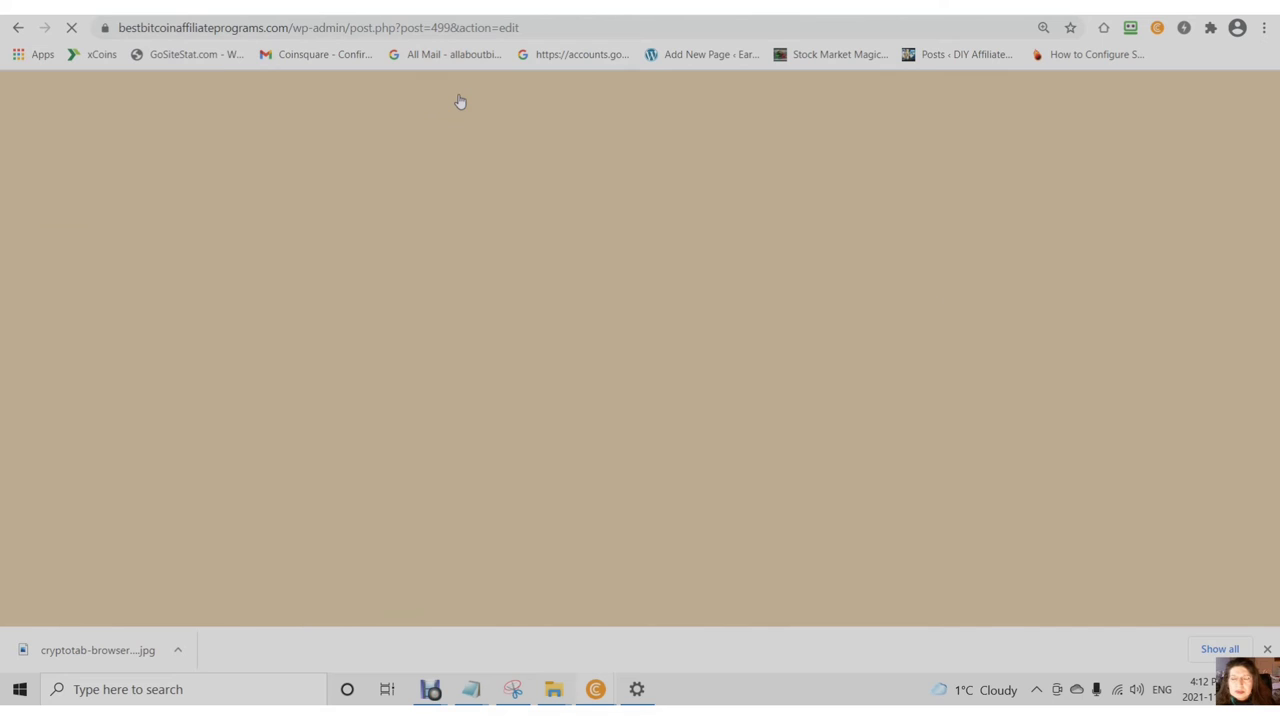
left_click(92, 101)
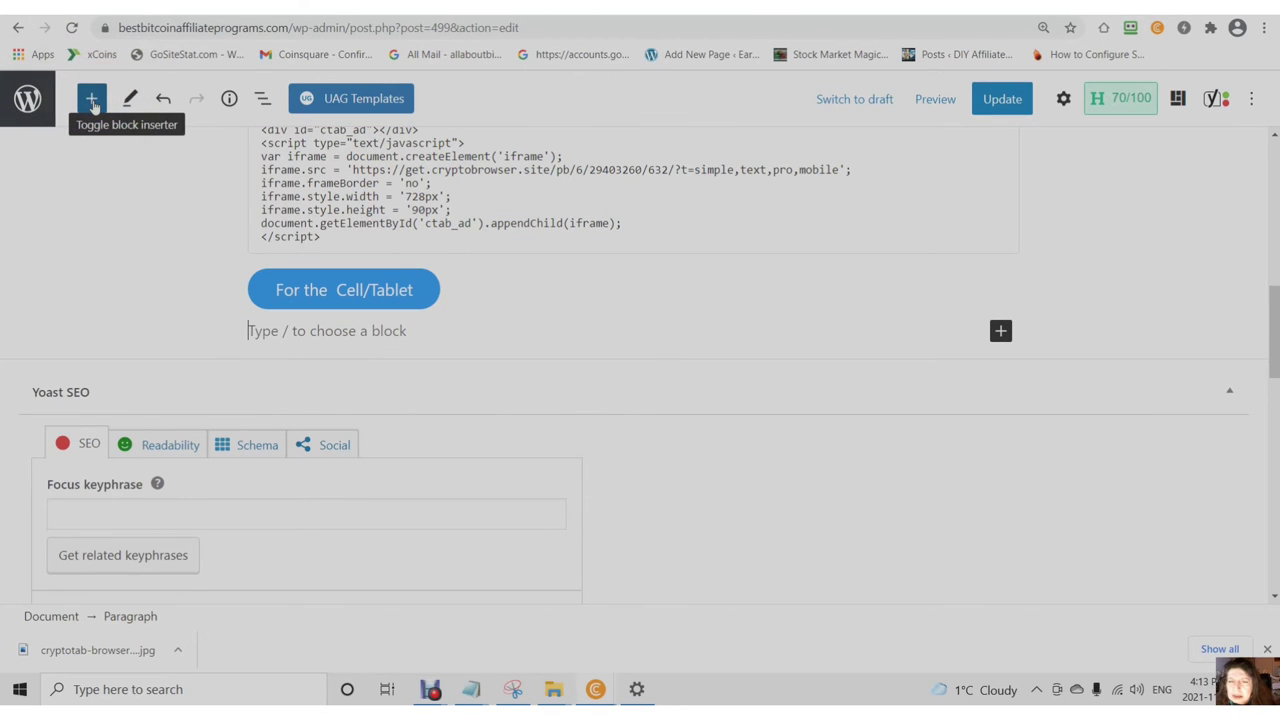
Search the block library for 'video' and add a YouTube embed block
left_click(92, 101)
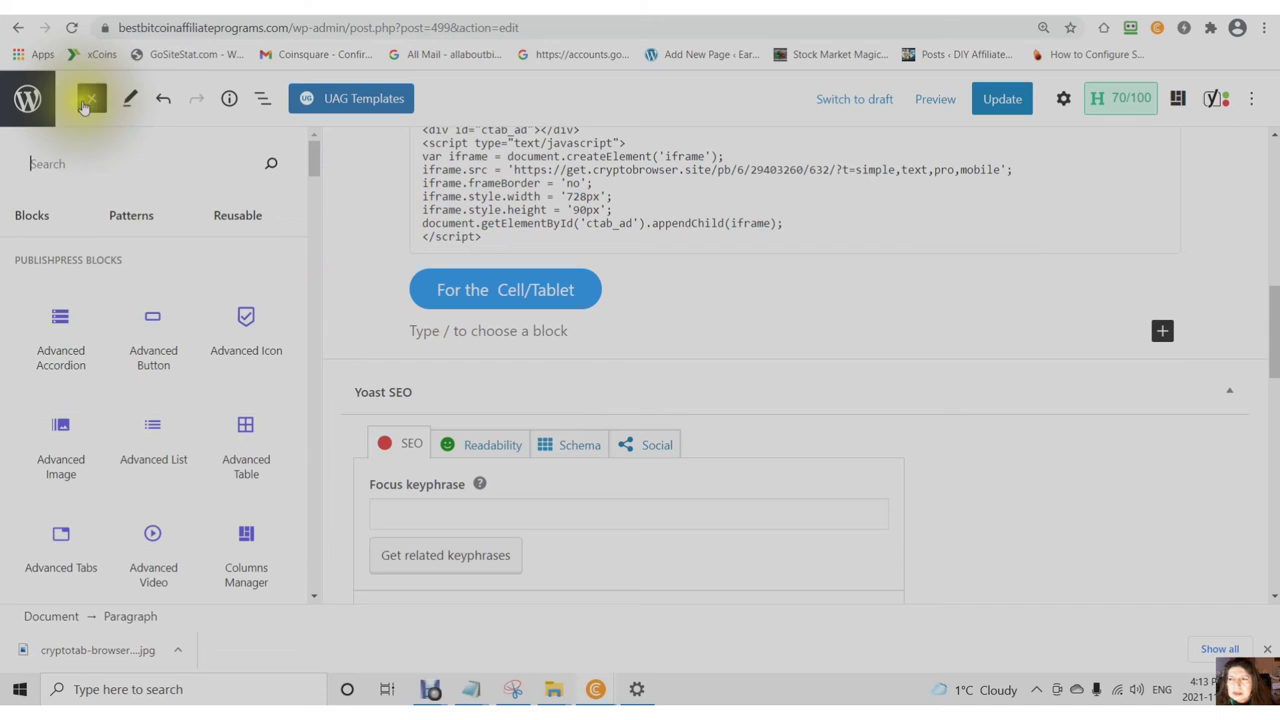
left_click(60, 160)
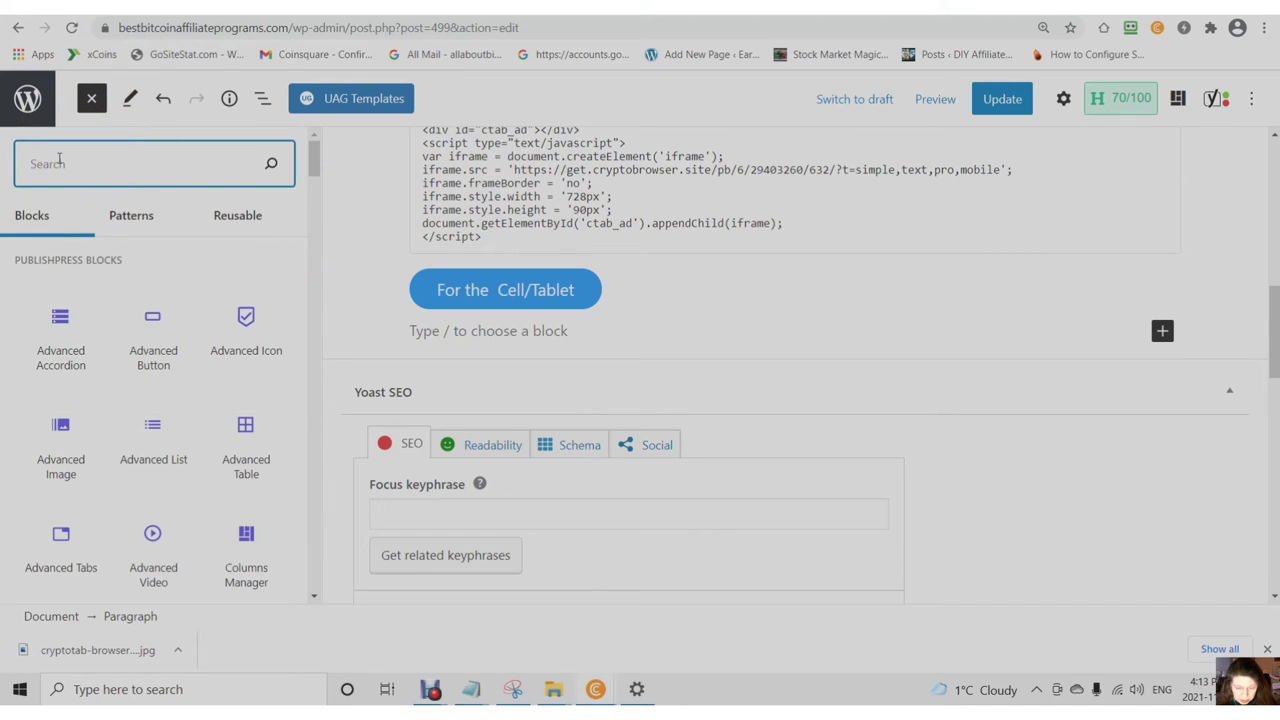
left_click(59, 160)
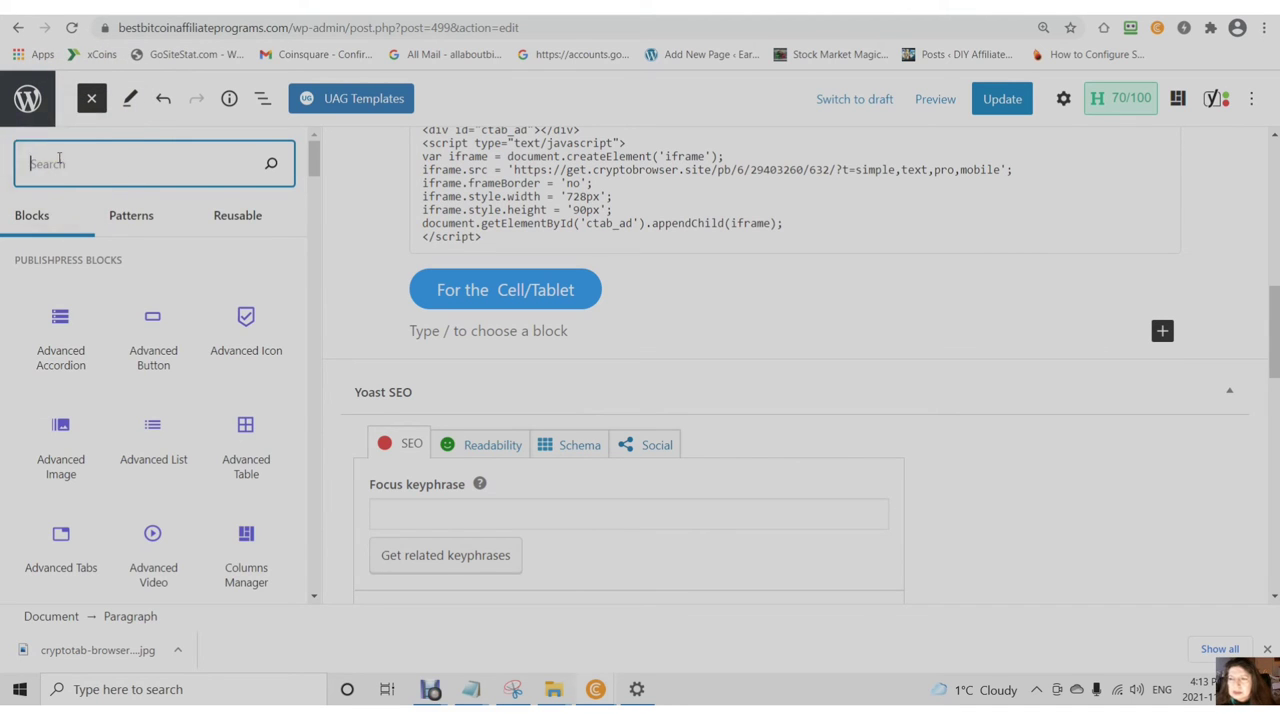
left_click(58, 160)
type("video")
mouse_move(246, 274)
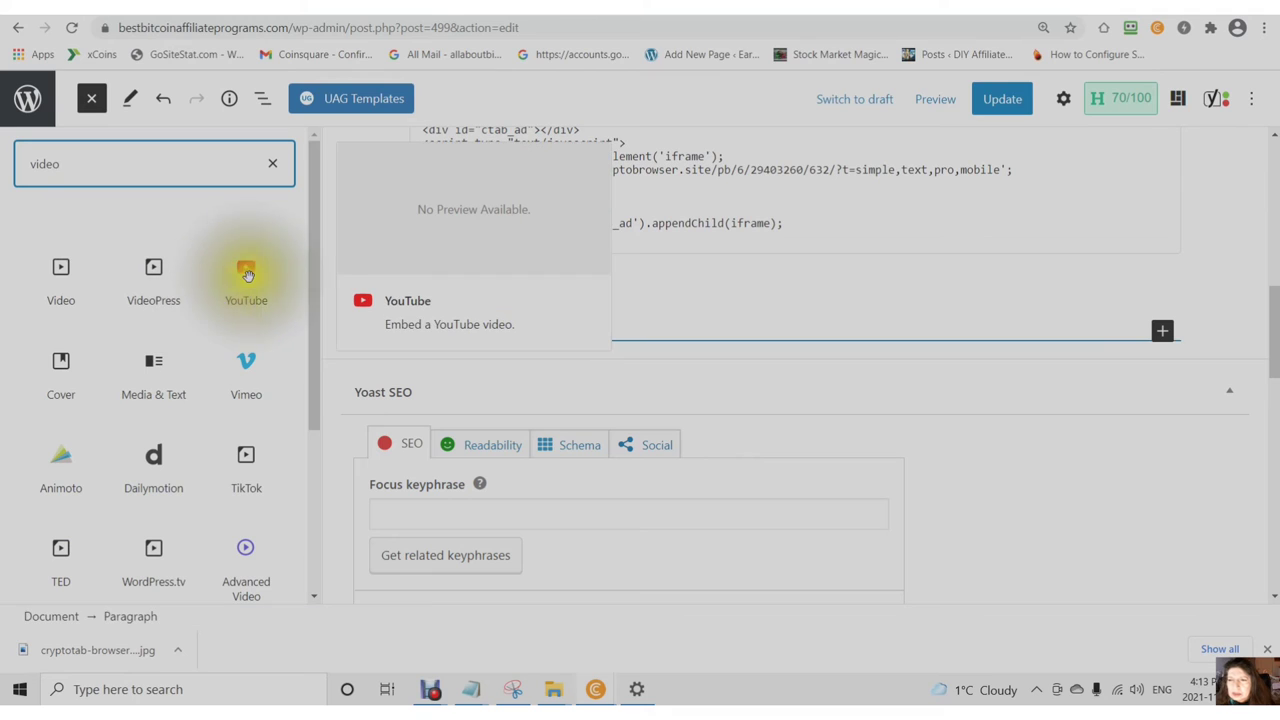
left_click(246, 275)
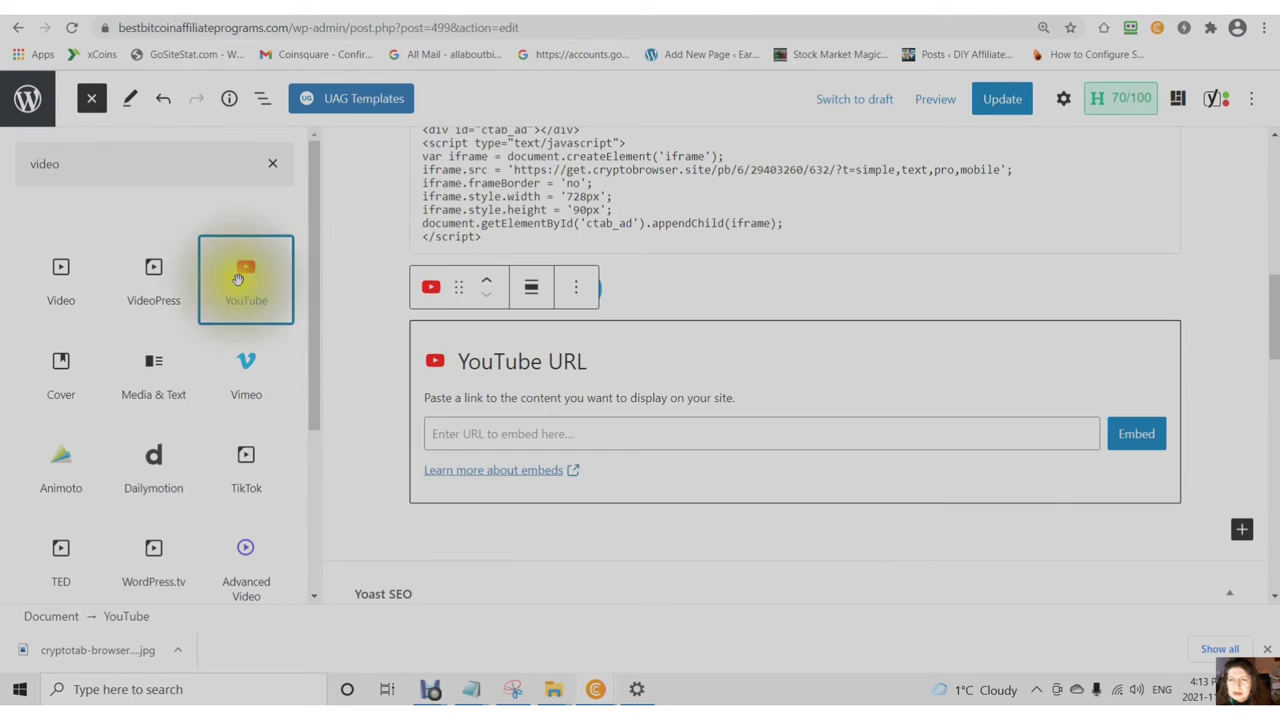
Paste the copied promo link and embed the 'CryptoTab Browser for Everyone' video
right_click(437, 433)
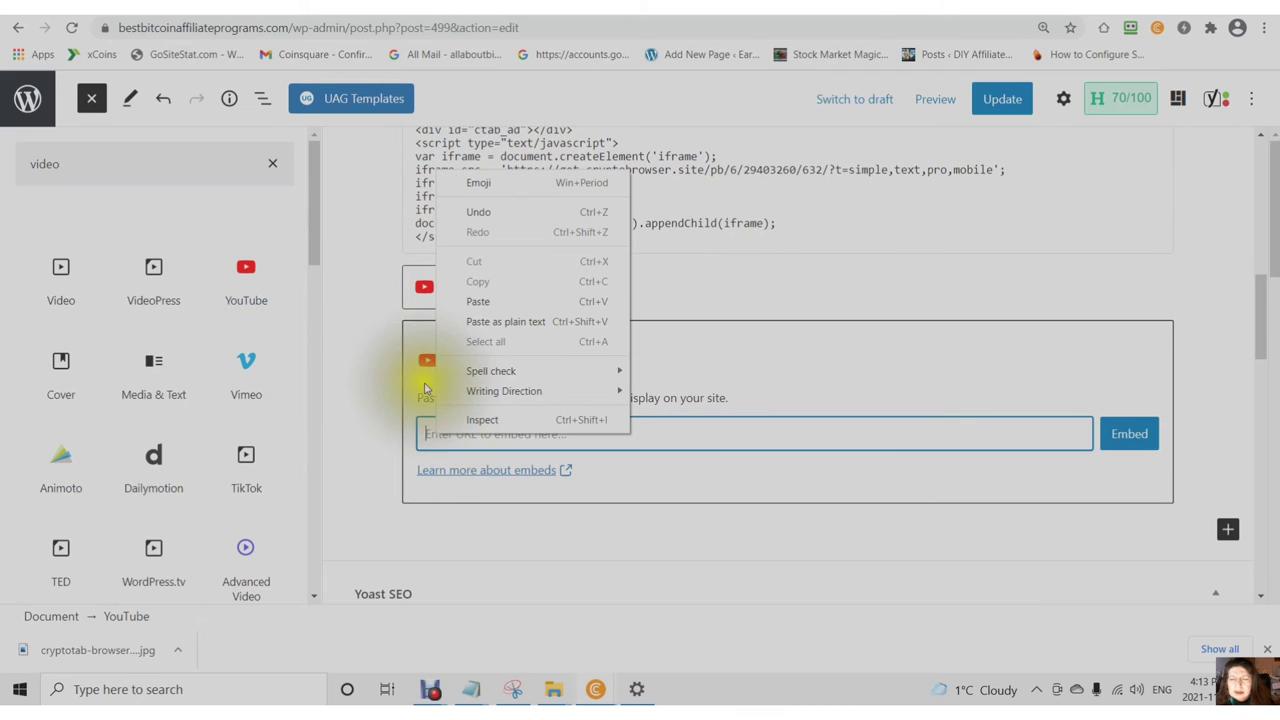
left_click(478, 303)
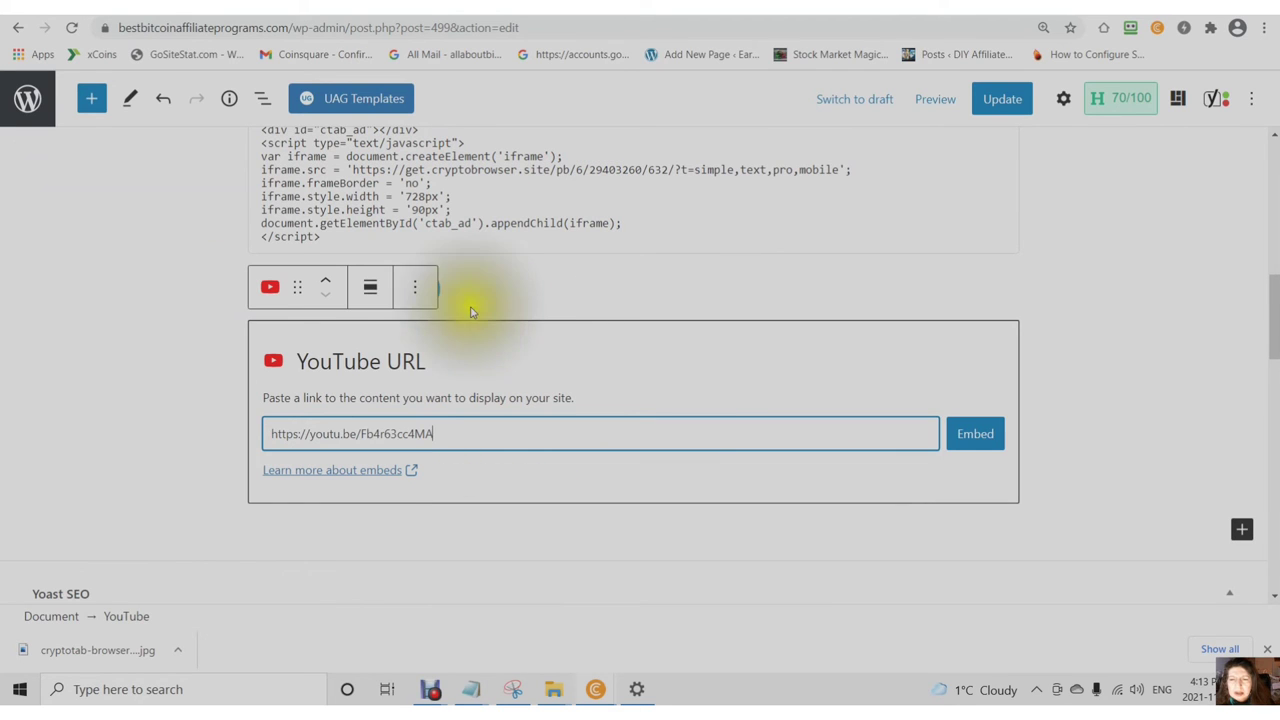
left_click(982, 436)
left_click(985, 440)
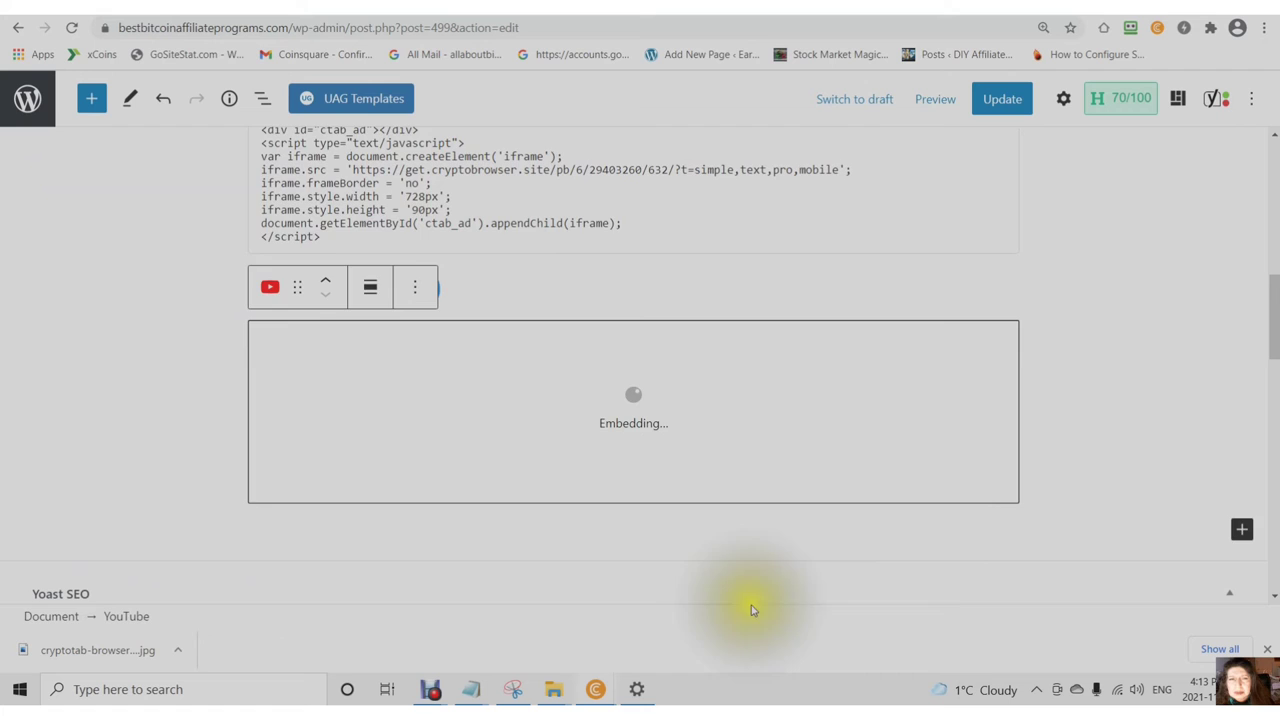
scroll(619, 538, "down", 1)
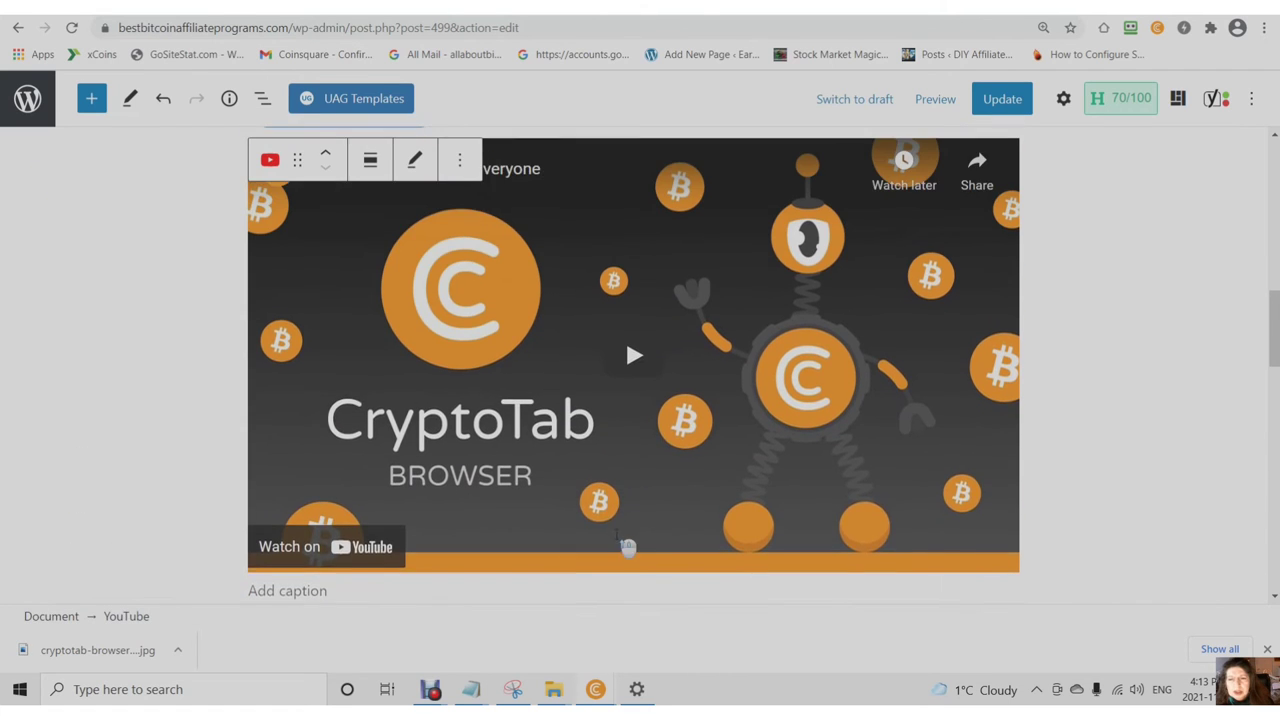
scroll(625, 538, "up", 2)
scroll(629, 538, "down", 1)
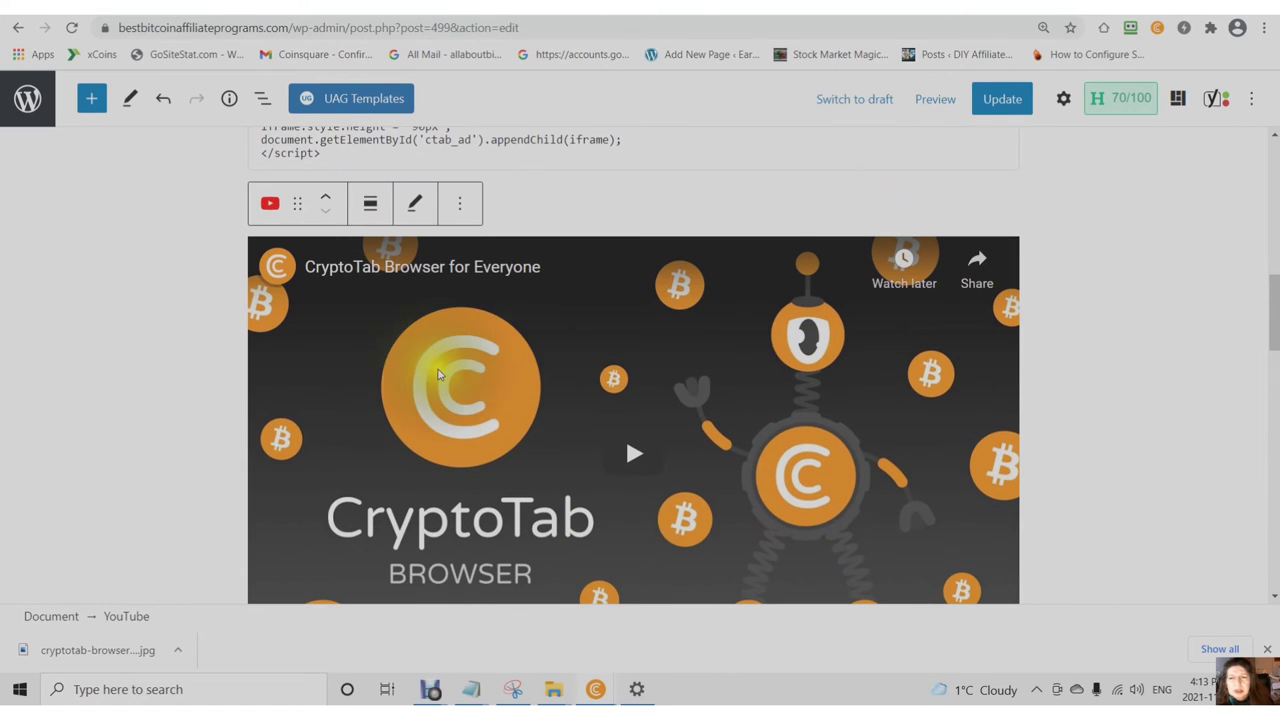
scroll(732, 391, "down", 1)
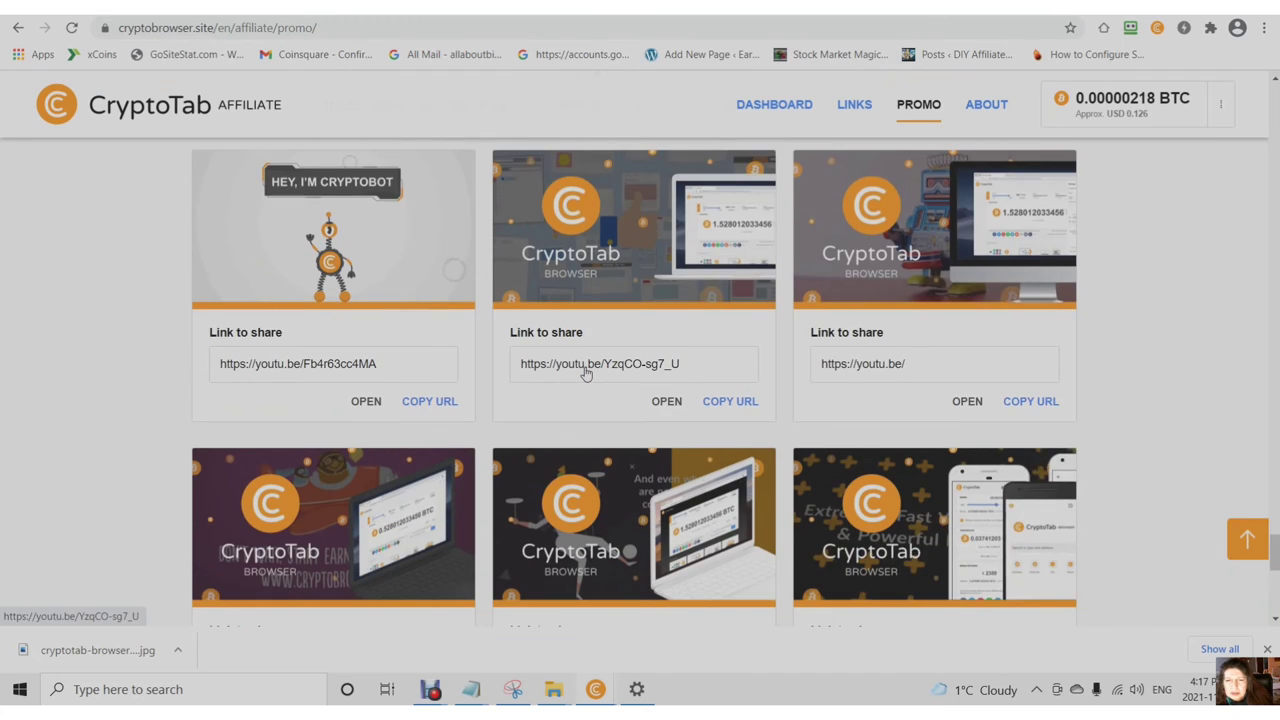
Find the Promo post videos grid and copy the first video's link, youtu.be/Fb4r63cc4MA
scroll(586, 373, "down", 1)
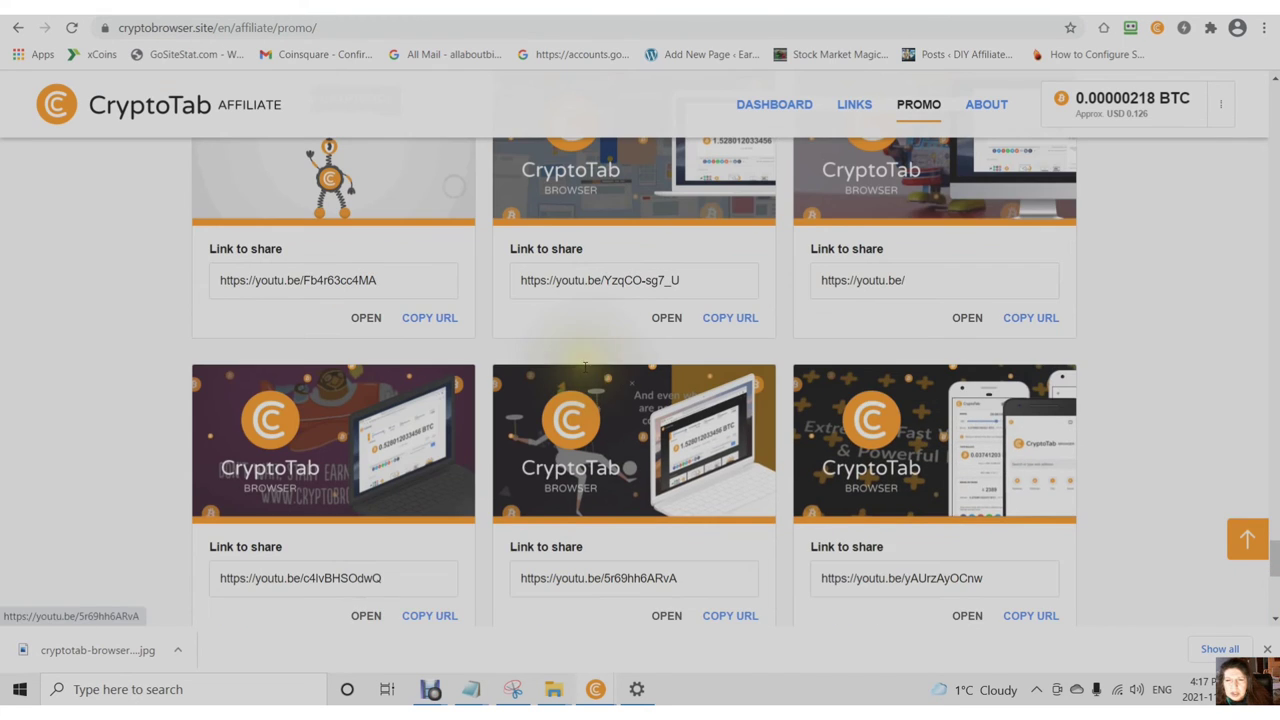
scroll(591, 374, "up", 3)
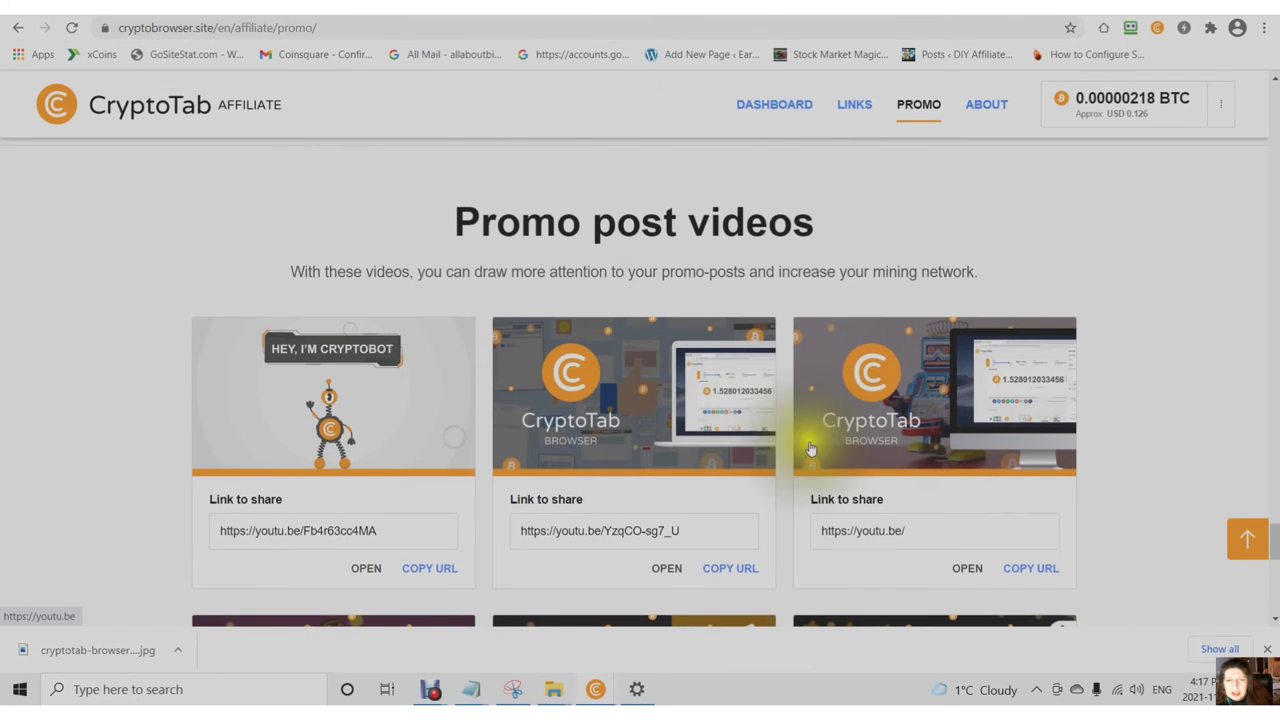
scroll(731, 480, "down", 3)
scroll(730, 490, "down", 2)
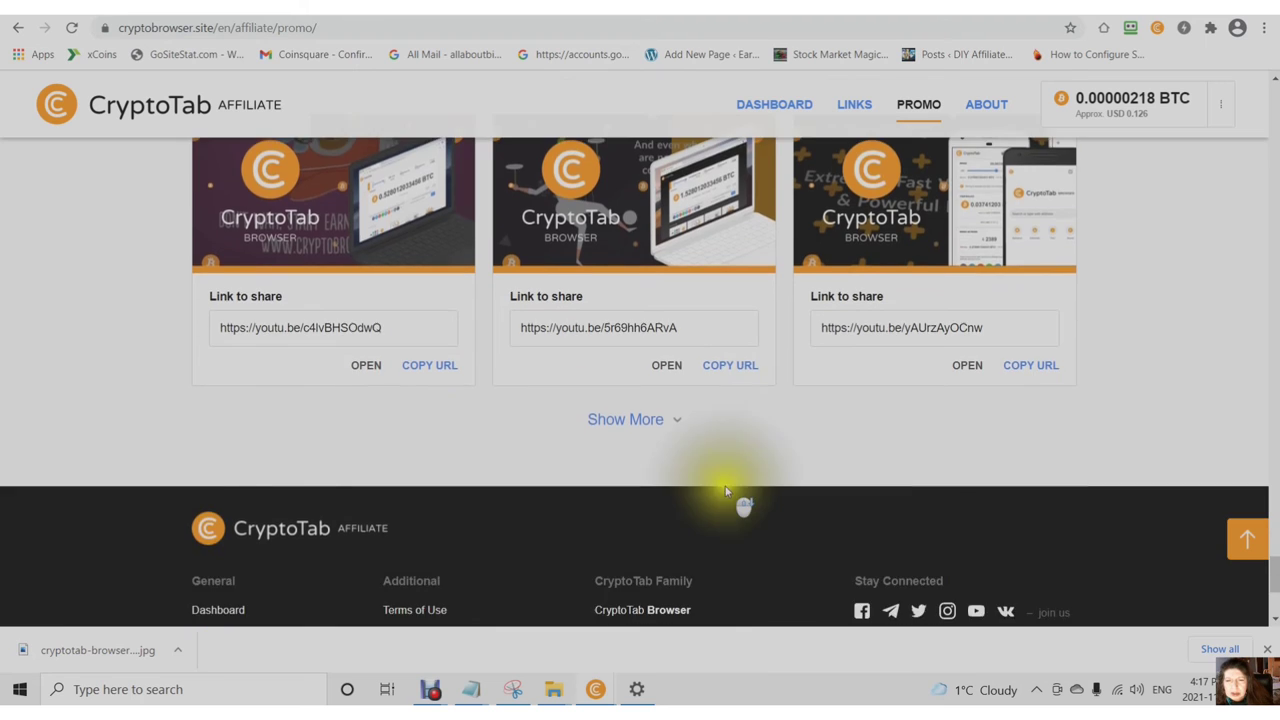
scroll(730, 490, "up", 6)
scroll(728, 470, "down", 1)
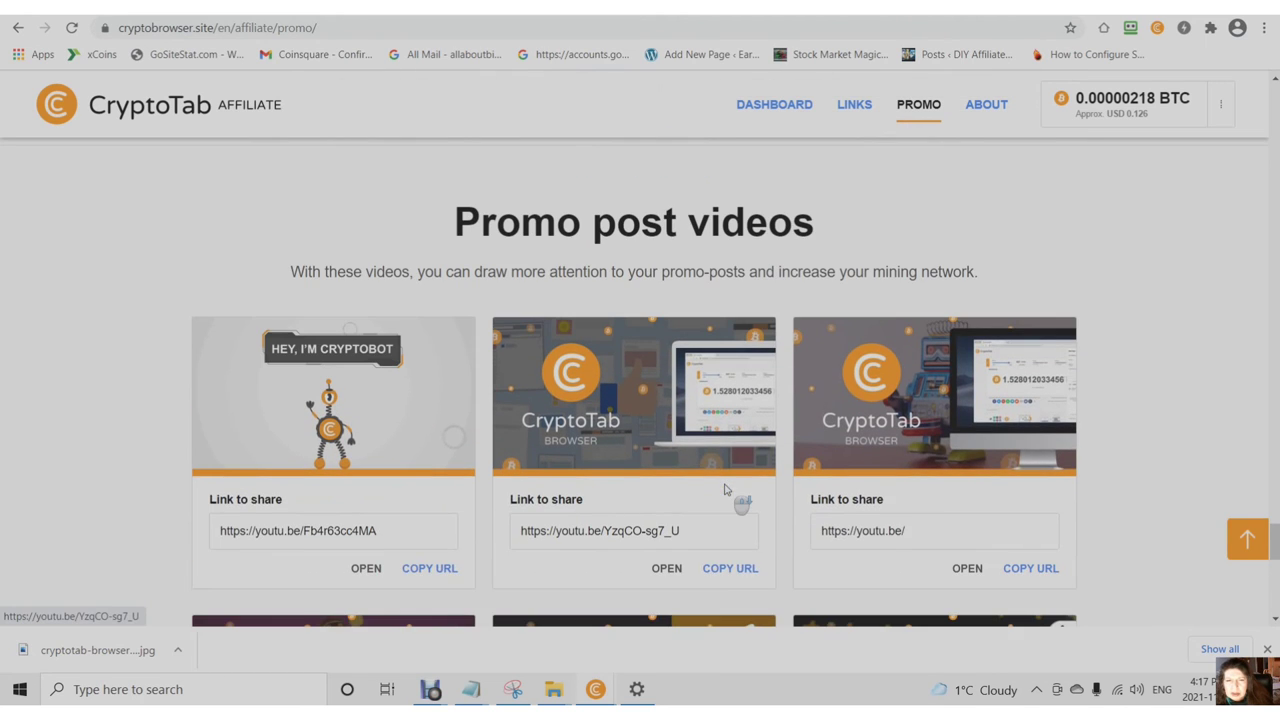
scroll(723, 482, "up", 1)
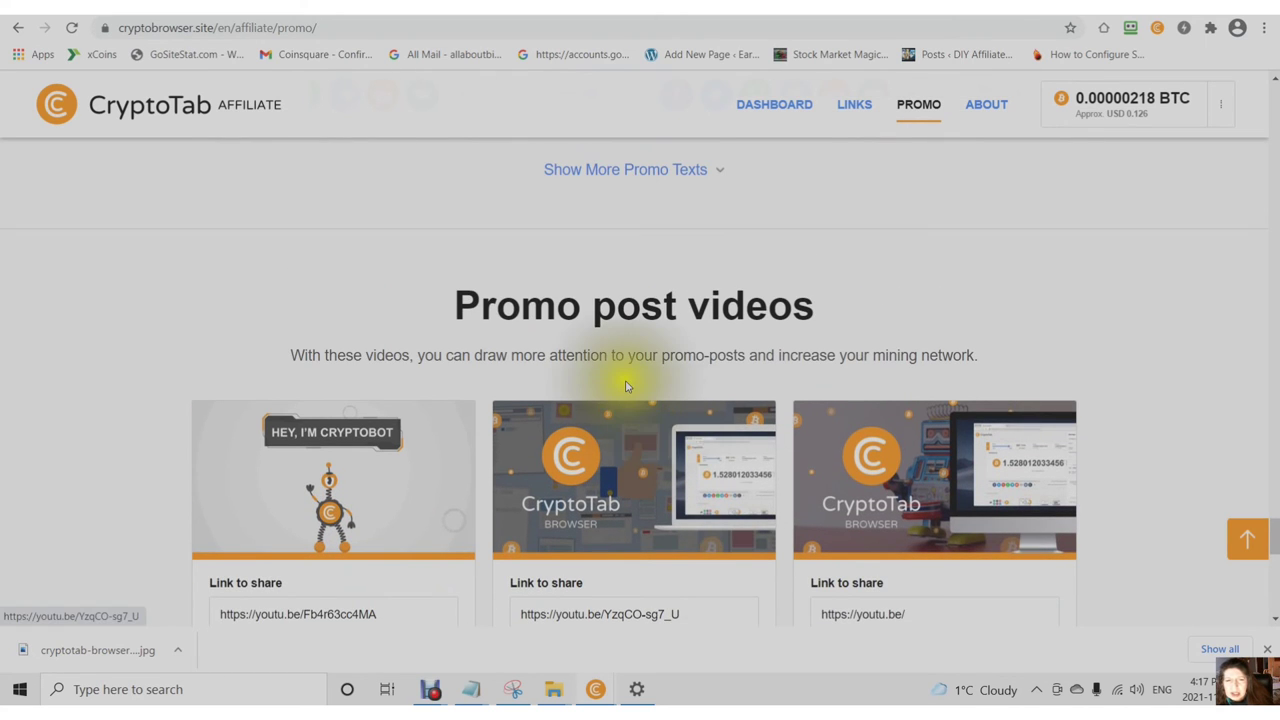
scroll(675, 400, "up", 5)
scroll(676, 402, "up", 10)
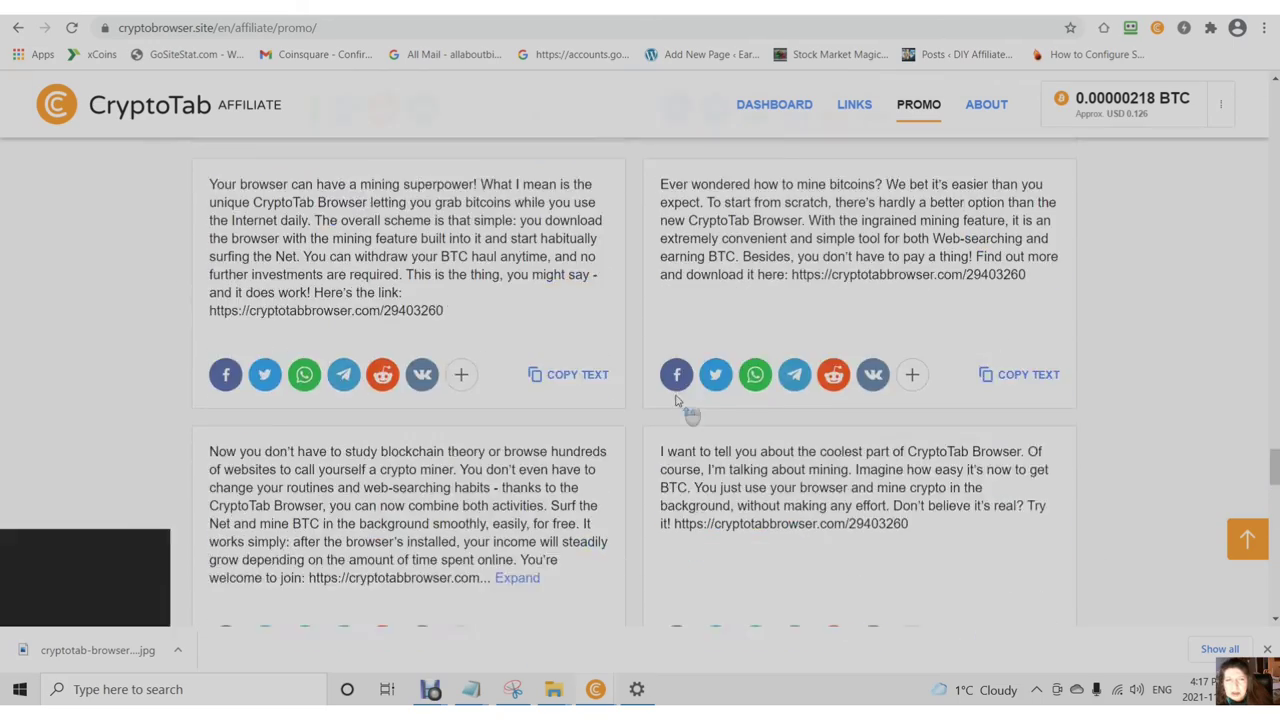
scroll(675, 376, "up", 10)
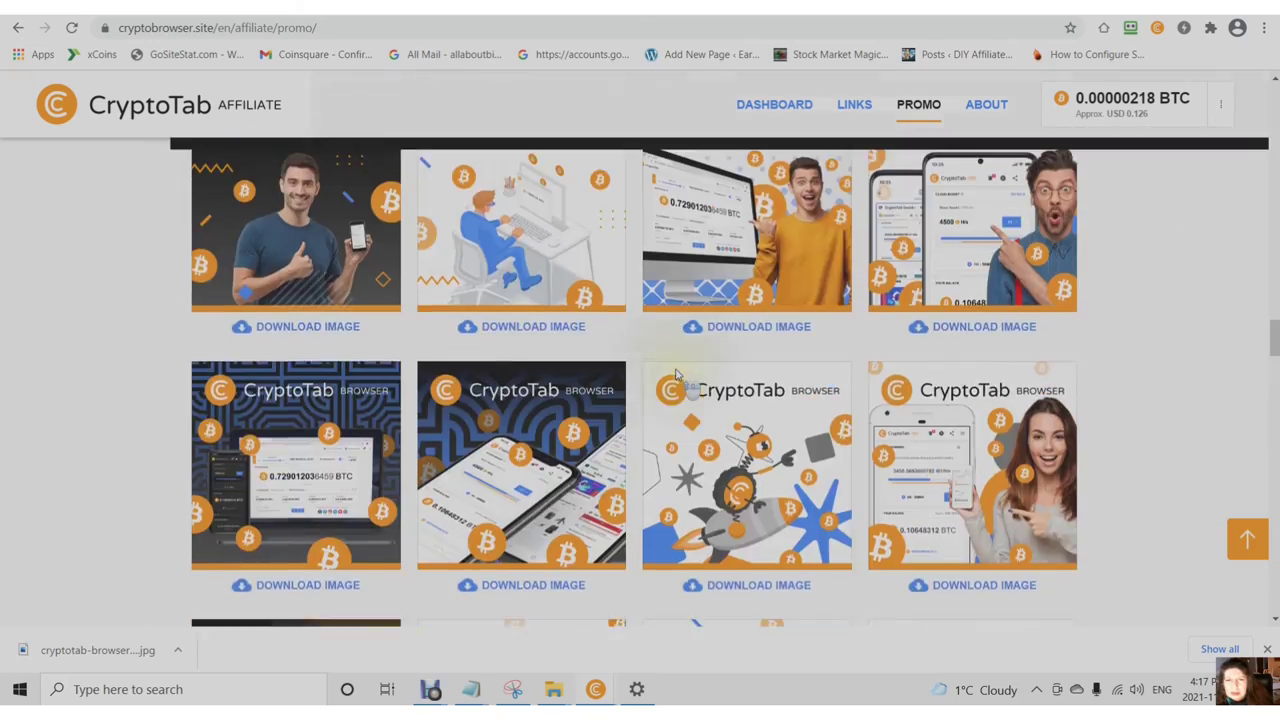
scroll(675, 374, "up", 15)
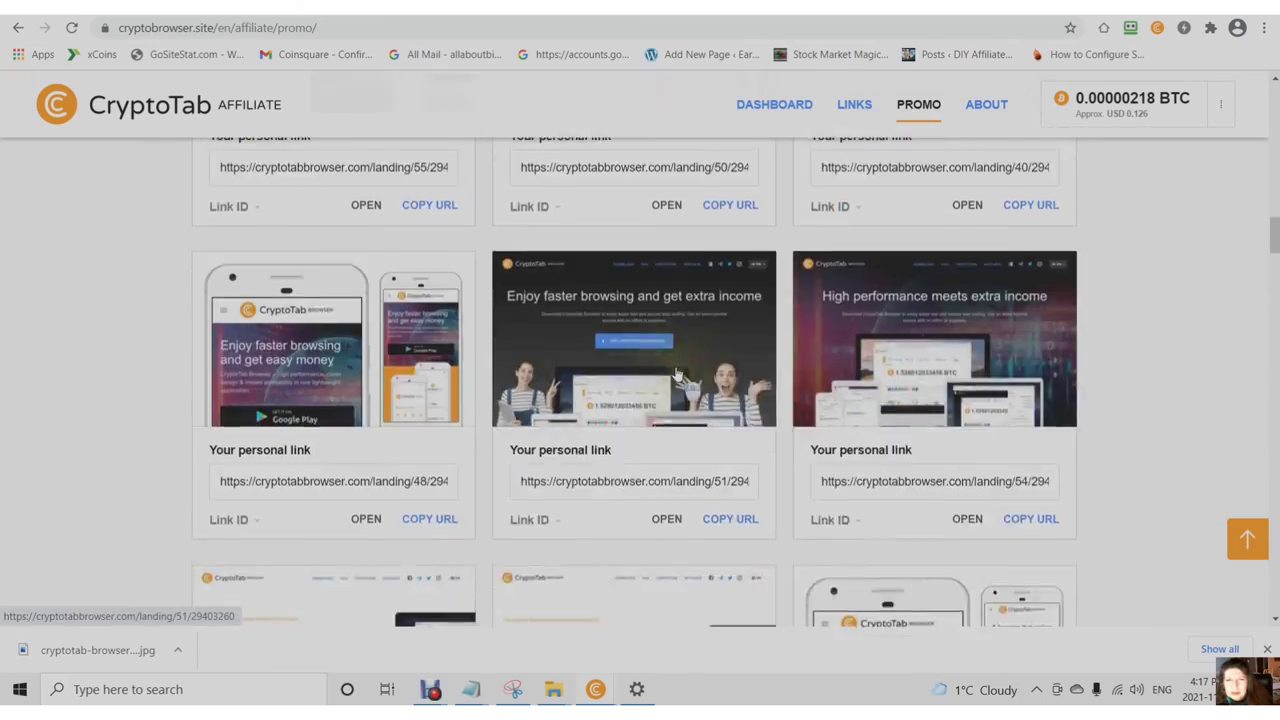
scroll(677, 340, "up", 5)
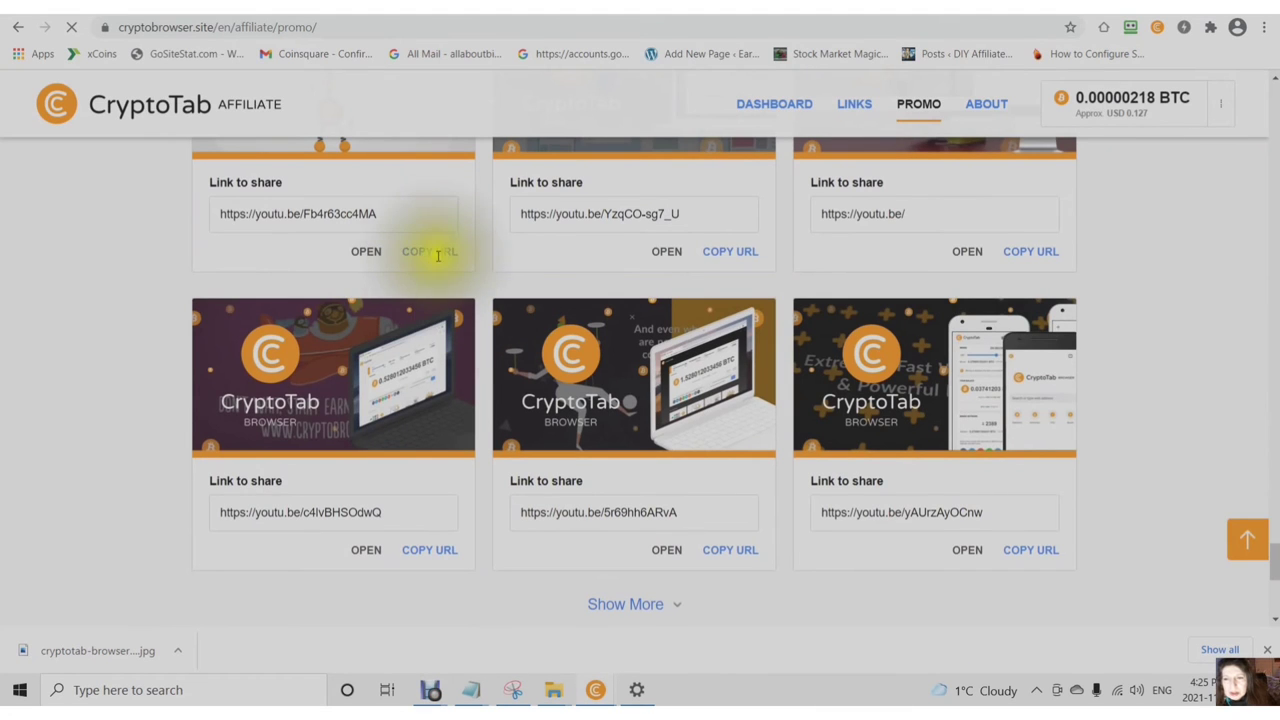
left_click(425, 258)
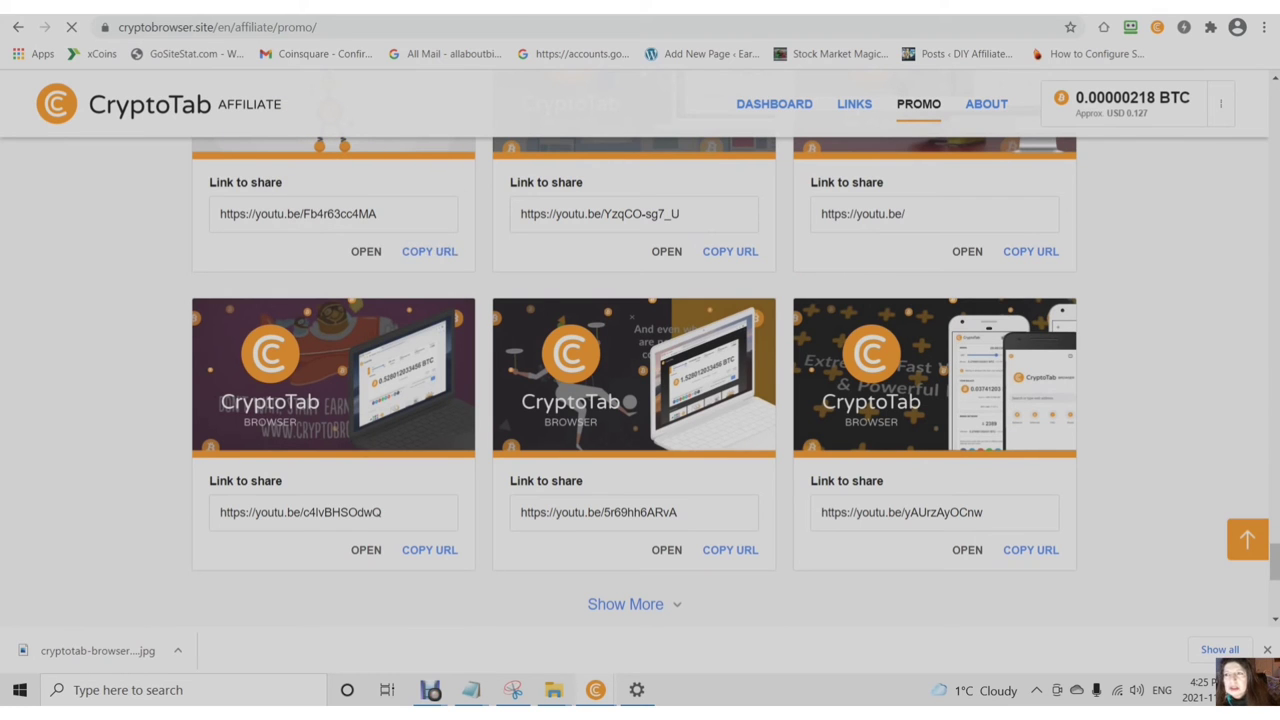
Go to the WordPress widgets page and expand the Max Mega Menu Widgets area
key("ctrl+Tab")
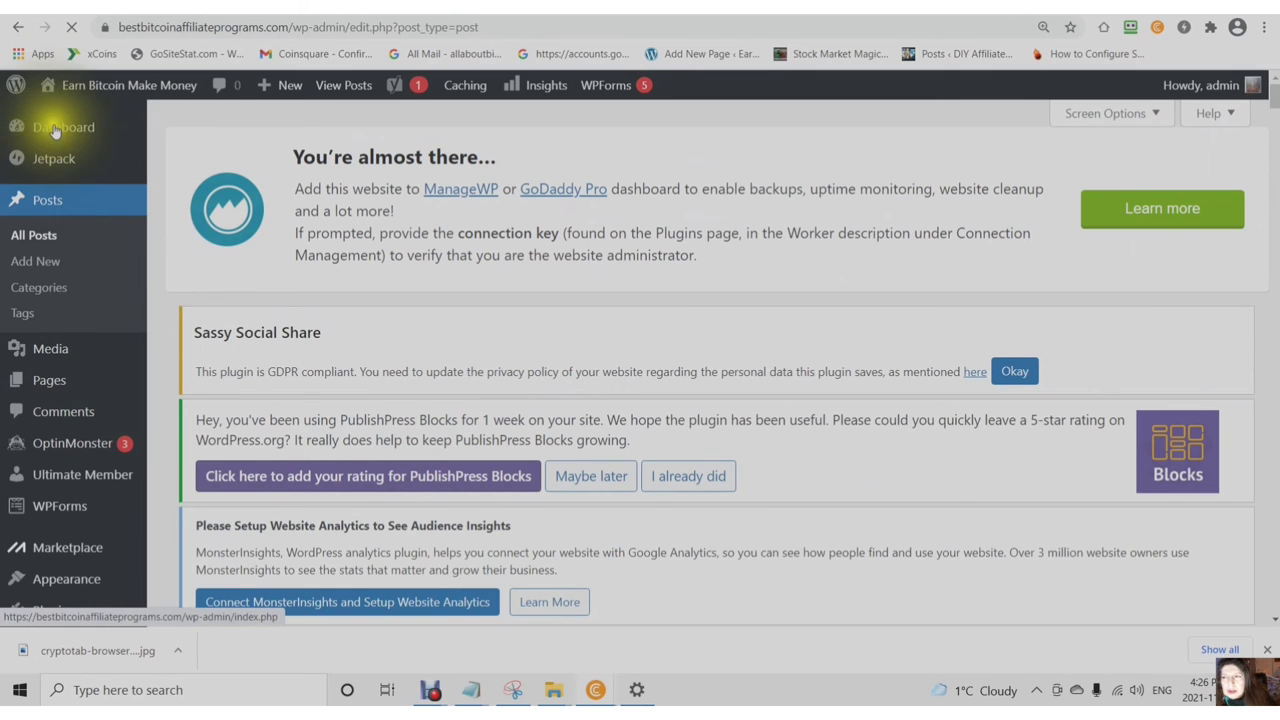
mouse_move(57, 133)
left_click(678, 388)
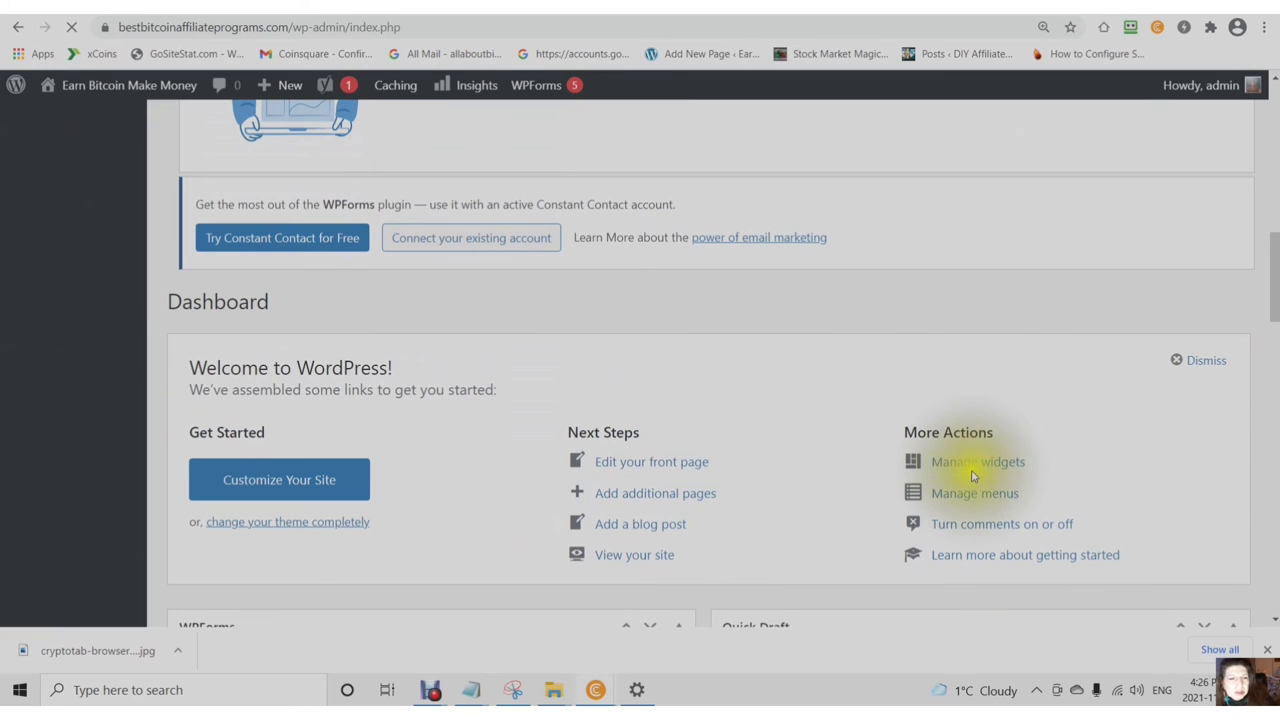
left_click(965, 472)
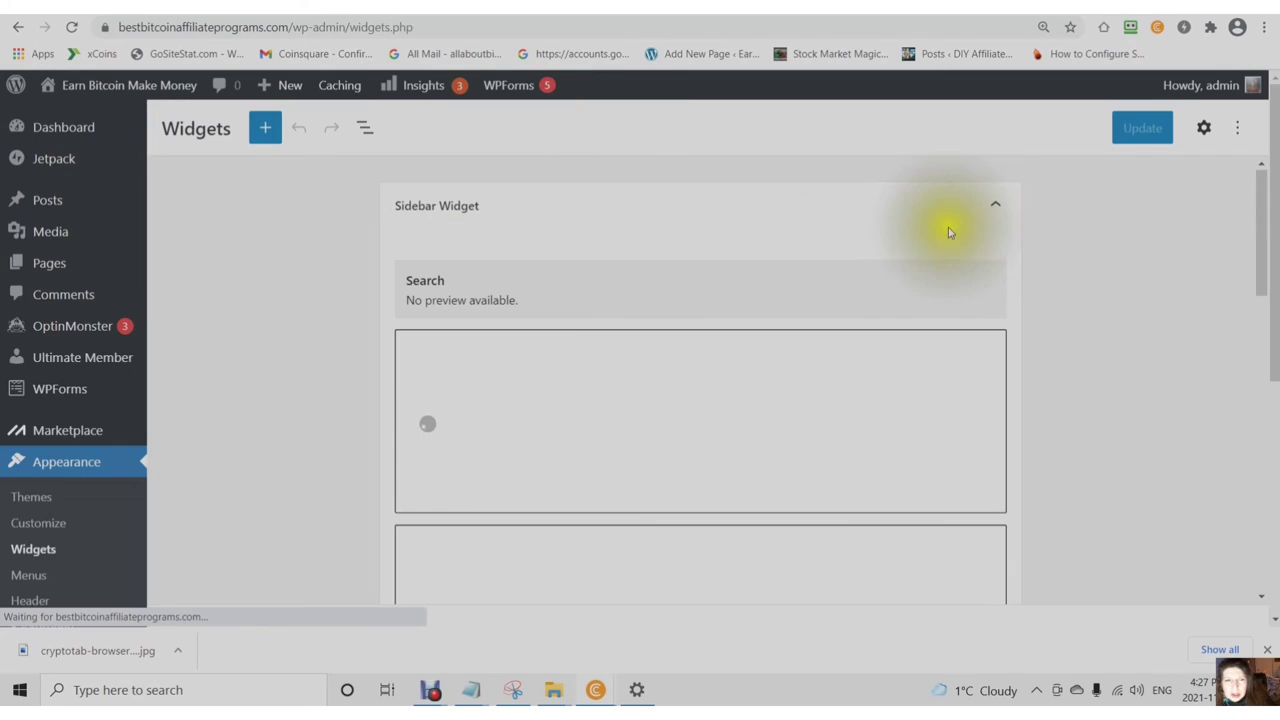
left_click(1000, 210)
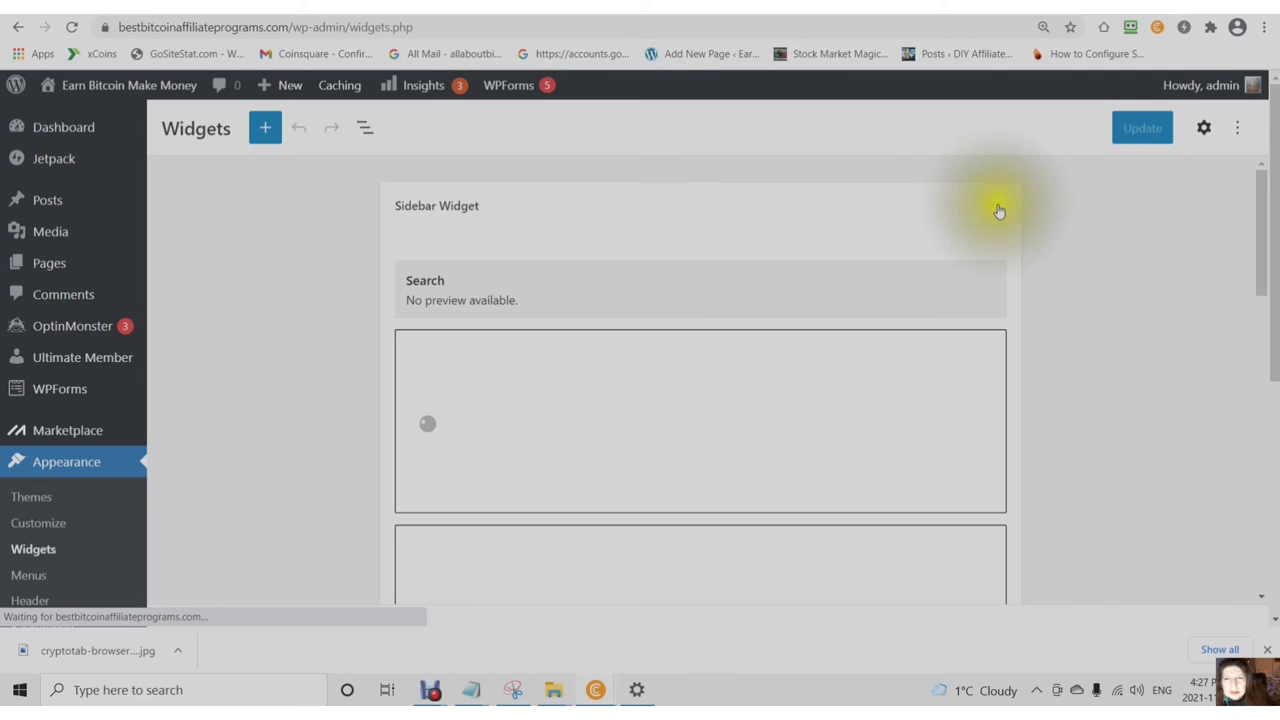
left_click(600, 418)
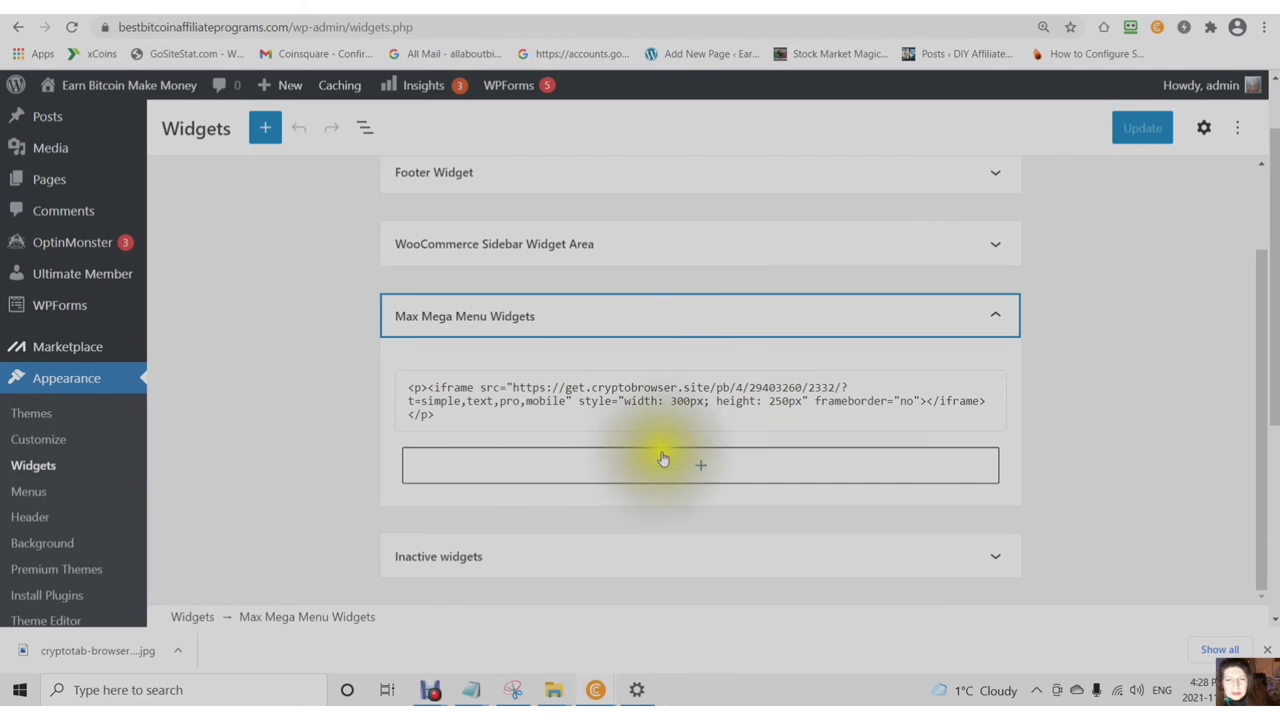
Add a YouTube block below the banner code and embed youtu.be/Fb4r63cc4MA
left_click(702, 472)
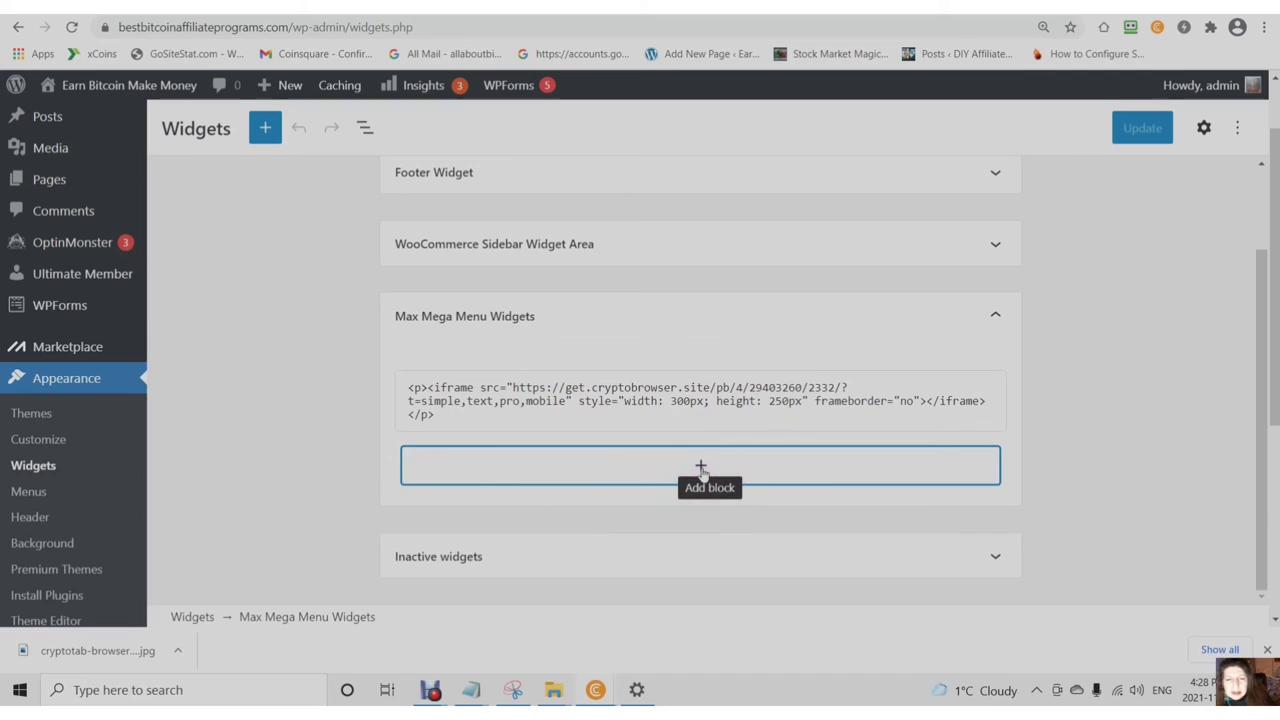
left_click(701, 468)
left_click(802, 228)
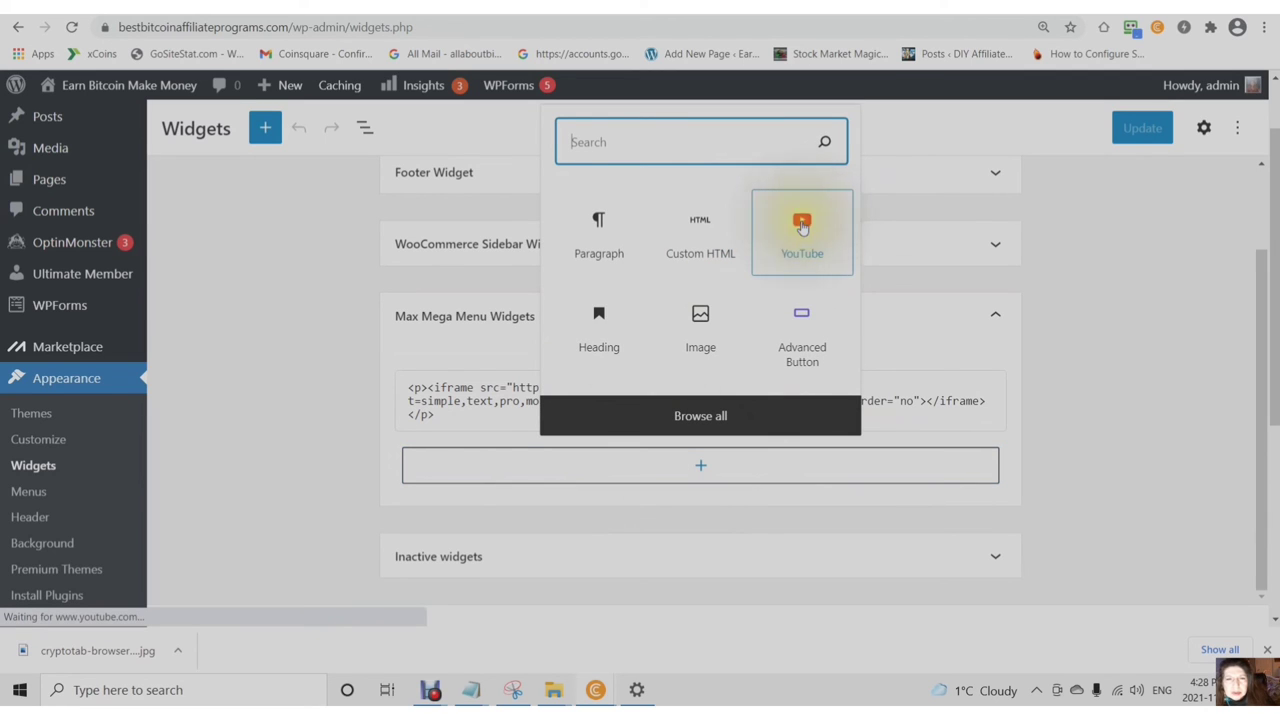
right_click(425, 365)
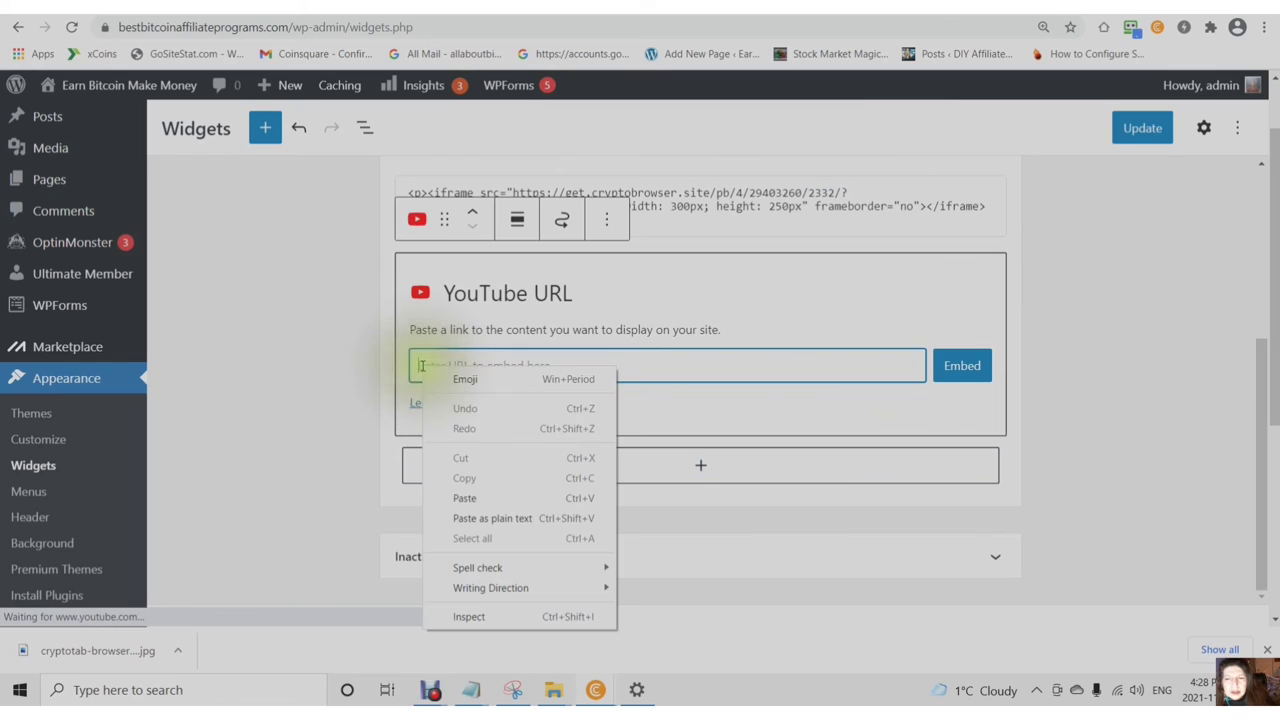
left_click(457, 498)
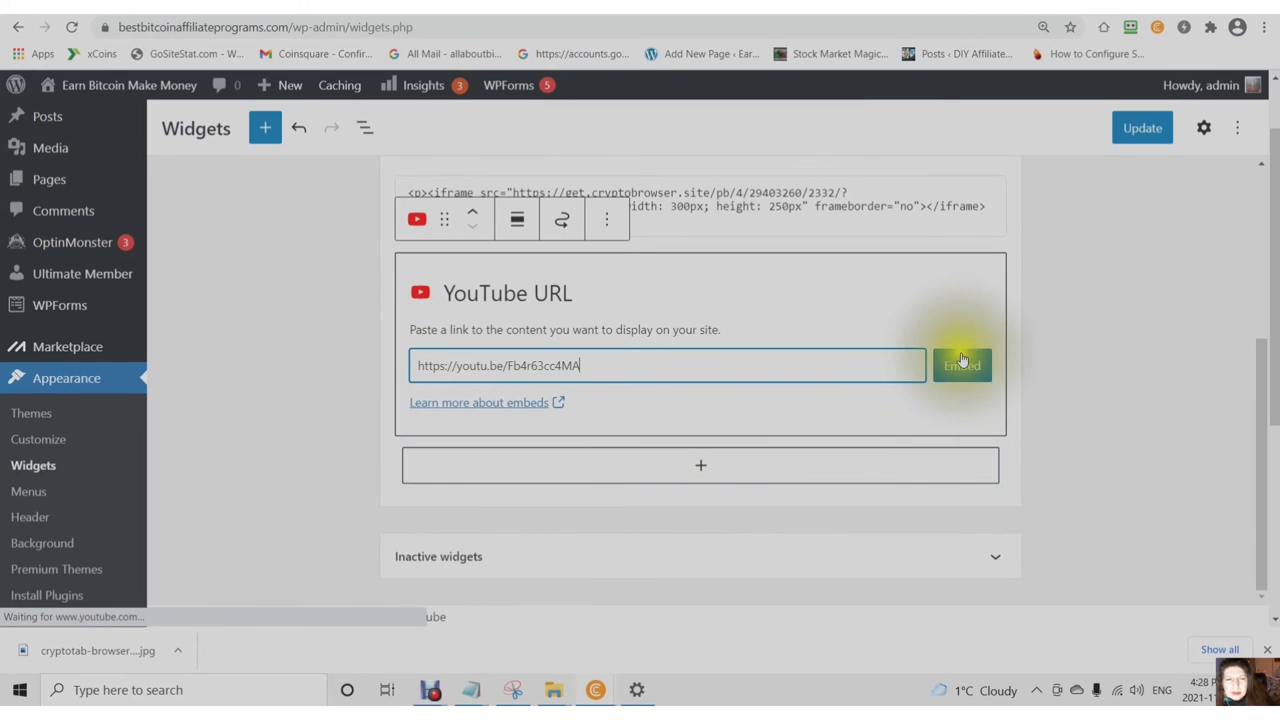
left_click(964, 373)
Add an empty YouTube block to the Sidebar Widget below the ctab_ad script, then view the CryptoTab image
scroll(930, 370, "up", 5)
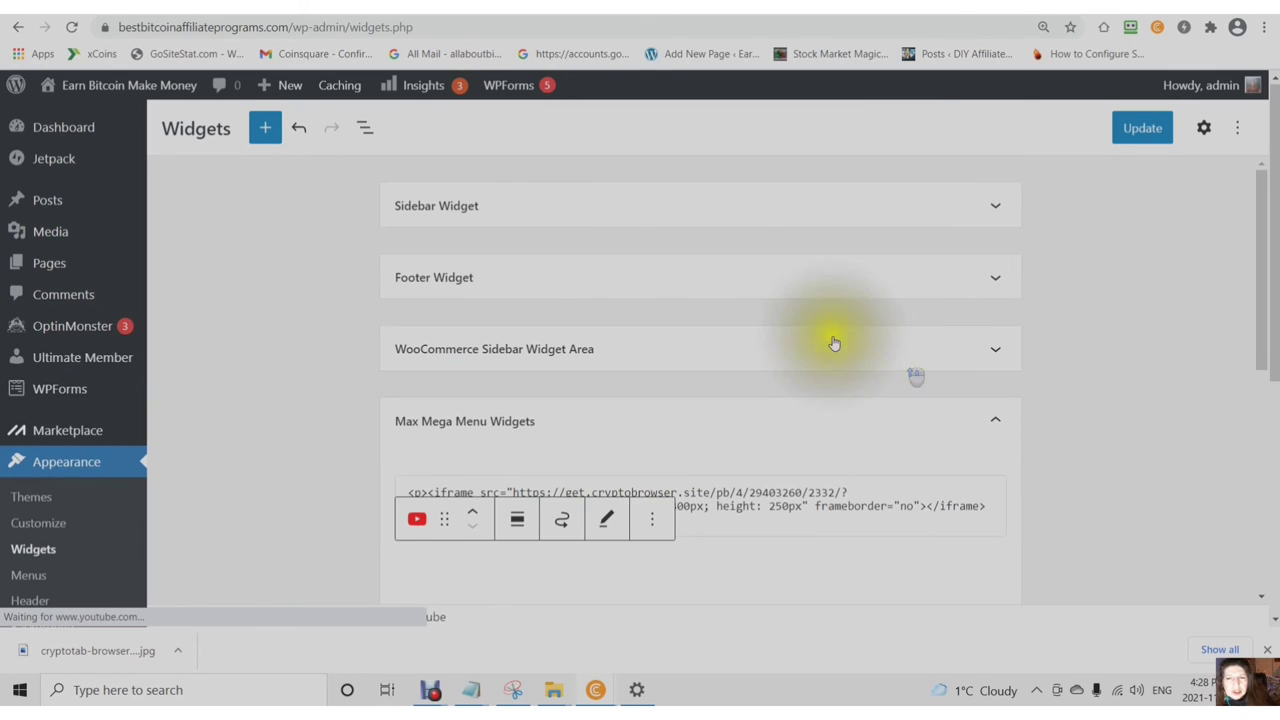
left_click(995, 213)
left_click(702, 366)
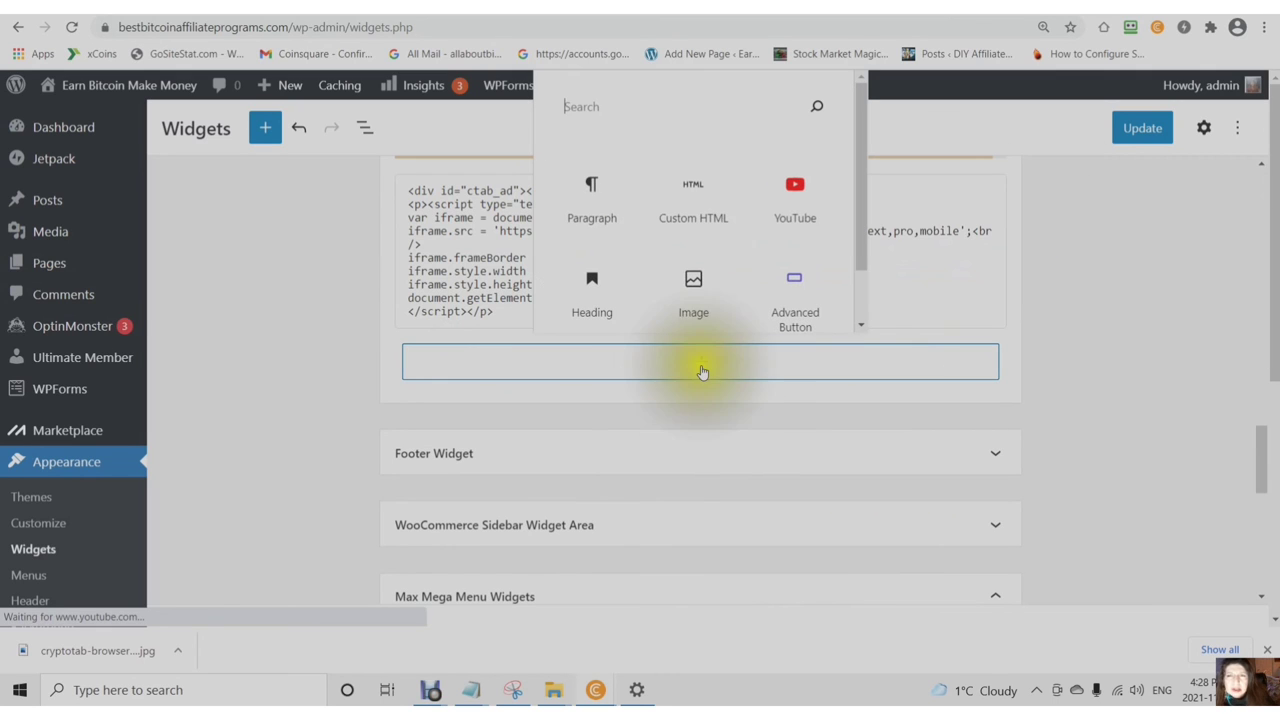
left_click(794, 200)
left_click(794, 190)
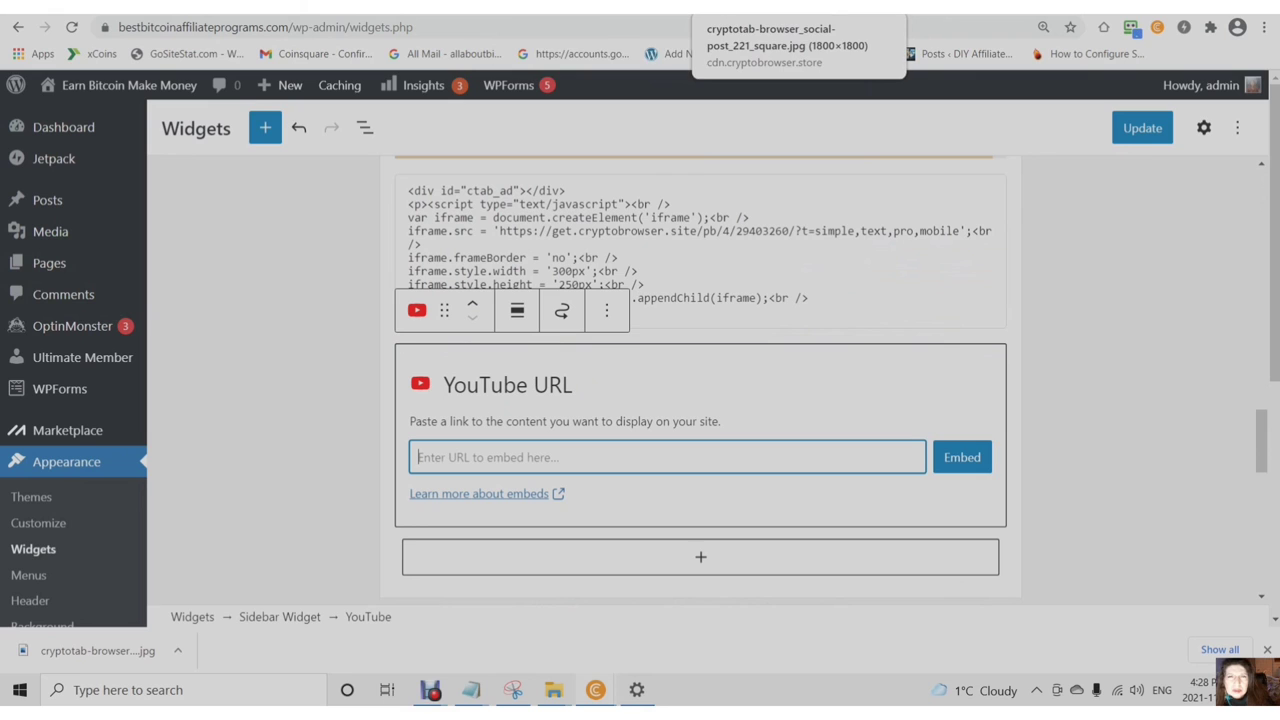
left_click(748, 18)
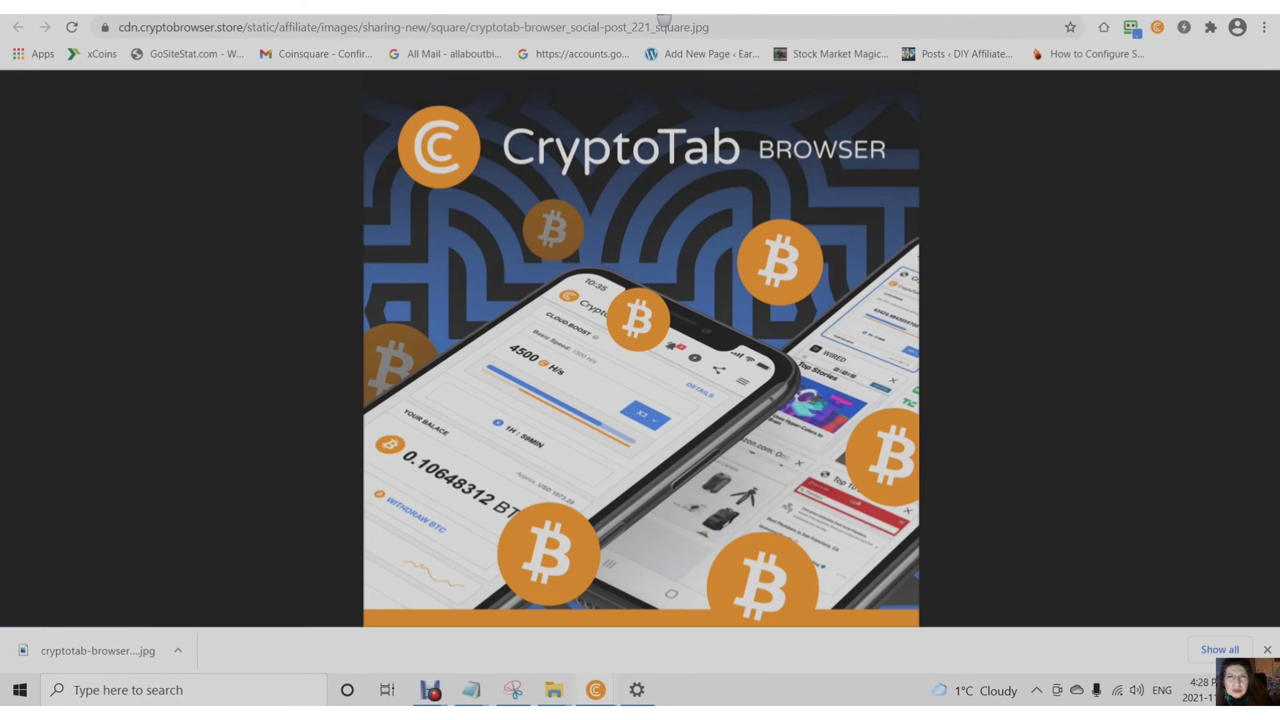
On the Promo page, copy the third second-row video's link, youtu.be/yAUrzAyOCnw
left_click(663, 20)
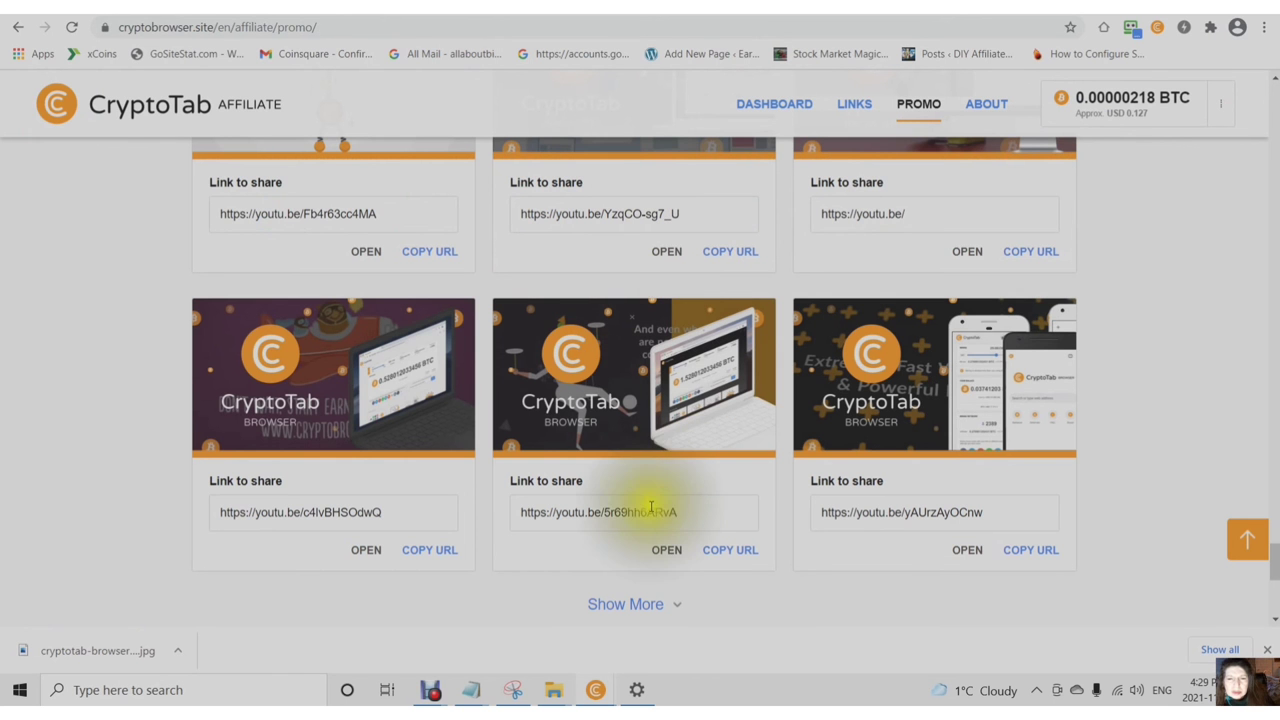
left_click(1025, 553)
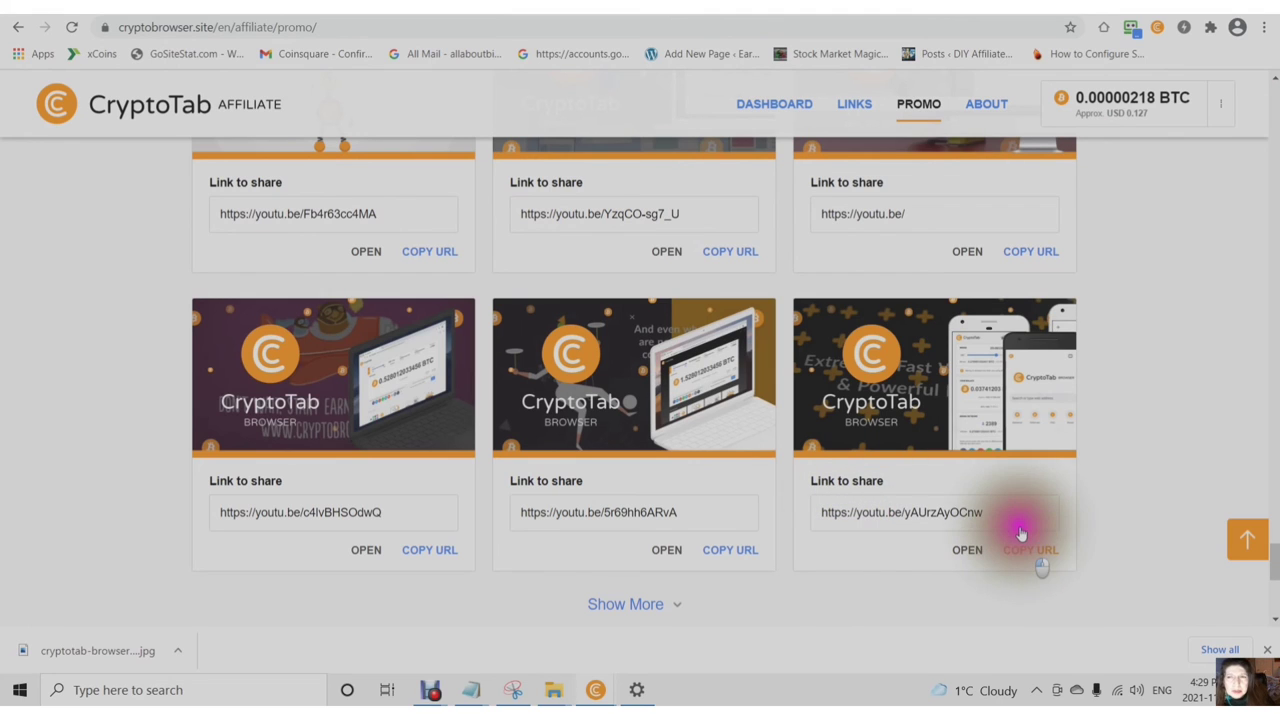
left_click(1030, 549)
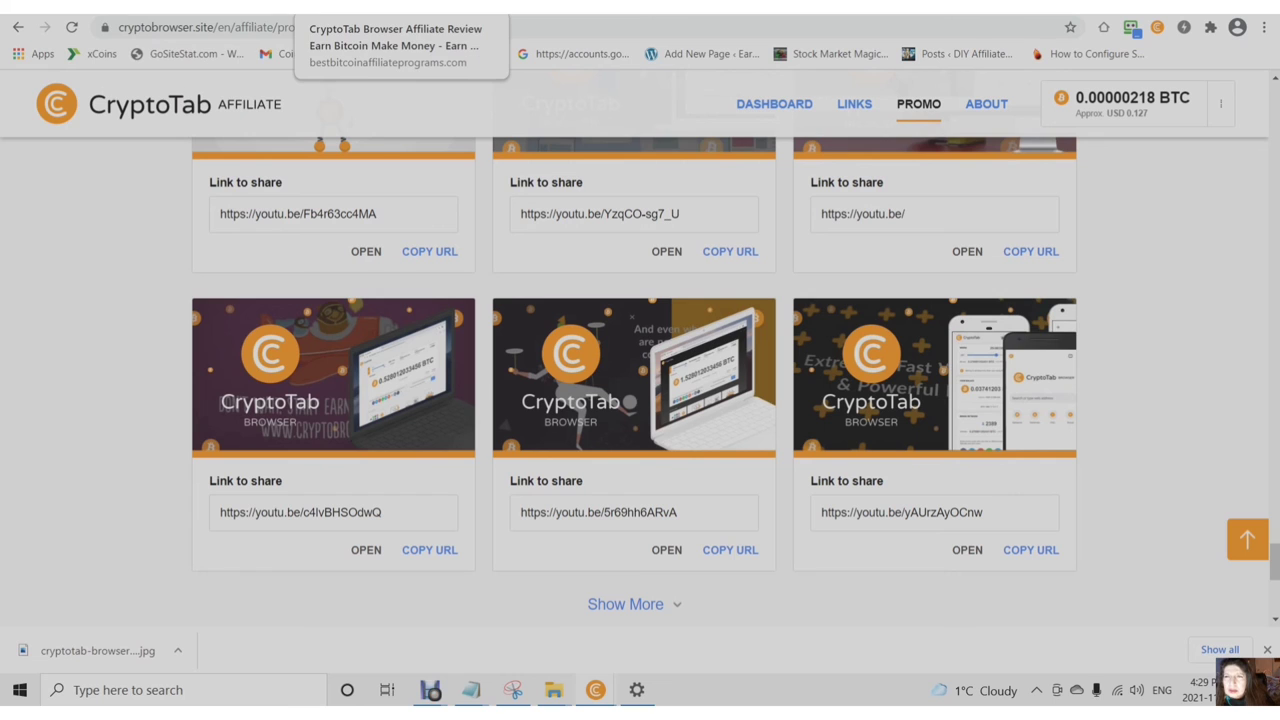
Paste youtu.be/yAUrzAyOCnw into the Sidebar Widget's YouTube block and embed it
left_click(380, 6)
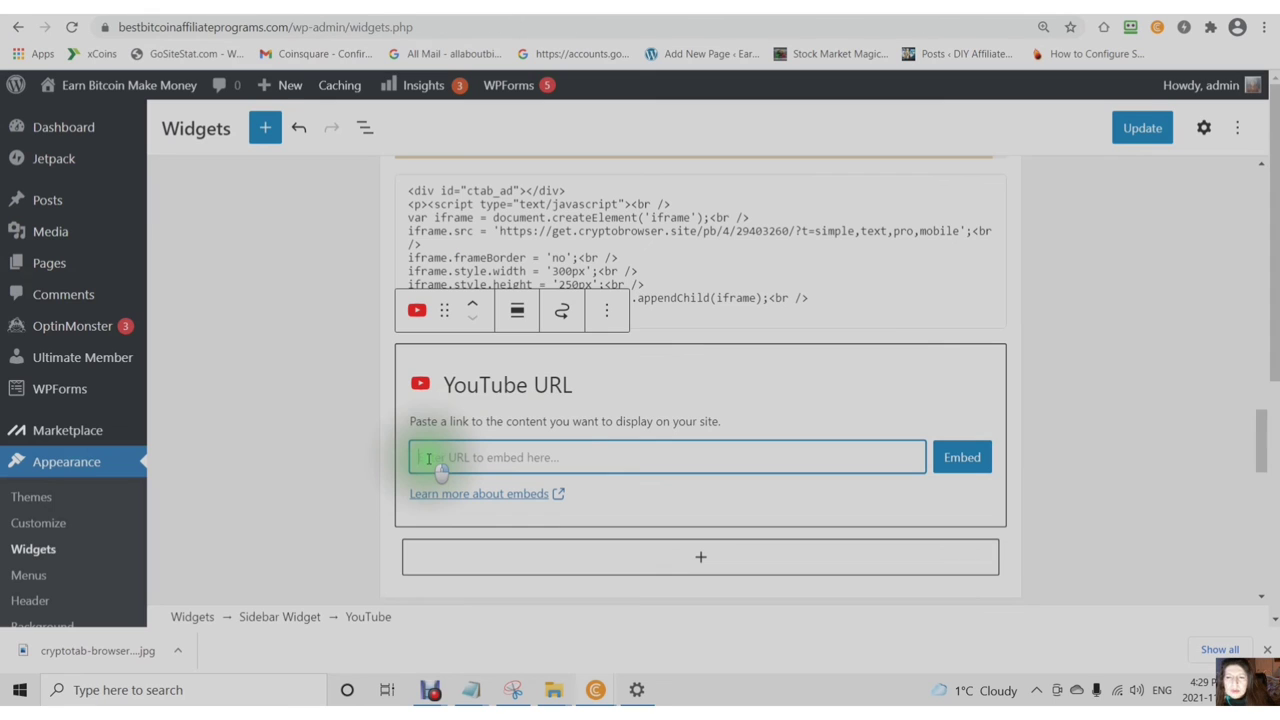
right_click(428, 459)
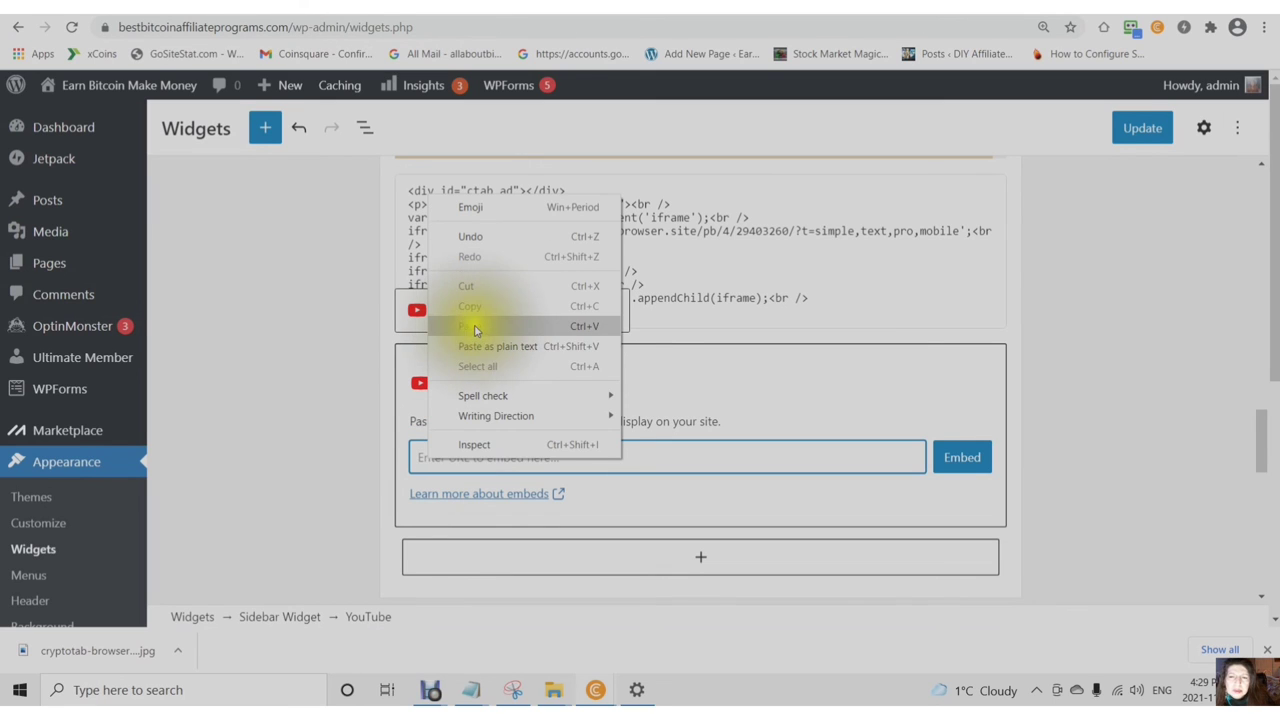
left_click(471, 323)
left_click(962, 458)
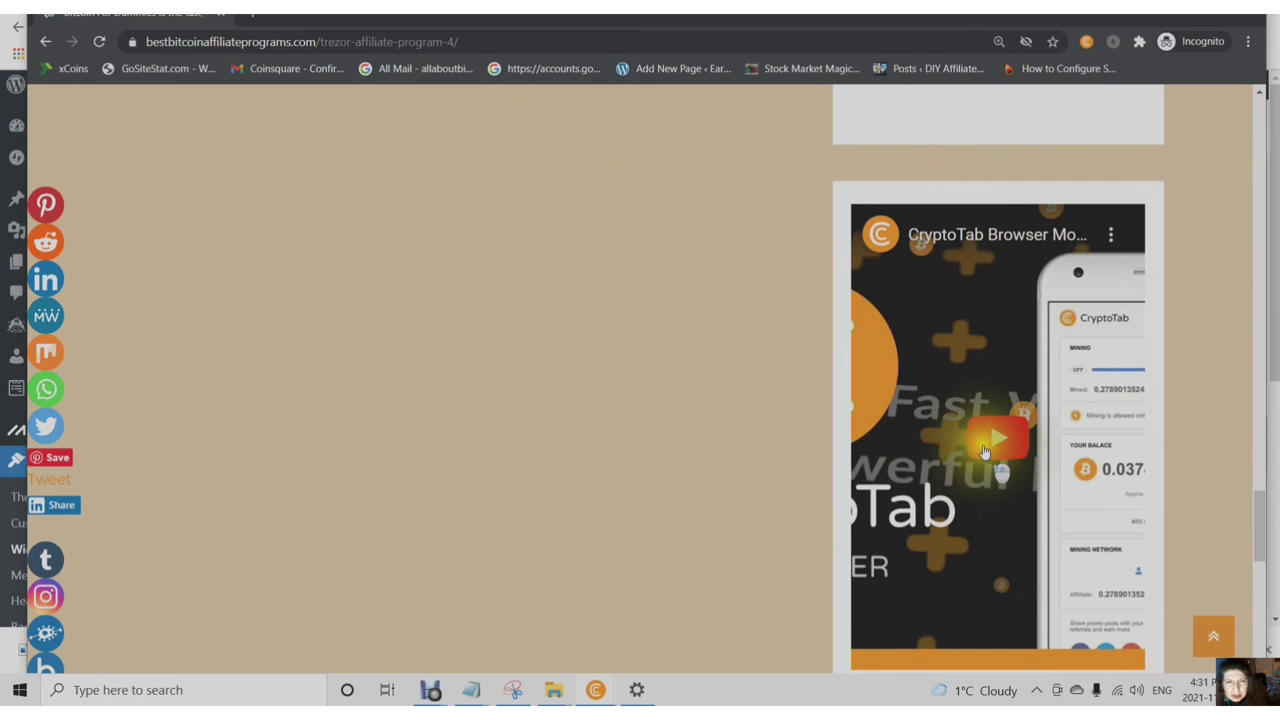
Scroll the live site past the sidebar video to the CryptoTab Browser training-videos post
scroll(983, 452, "up", 5)
scroll(940, 350, "down", 4)
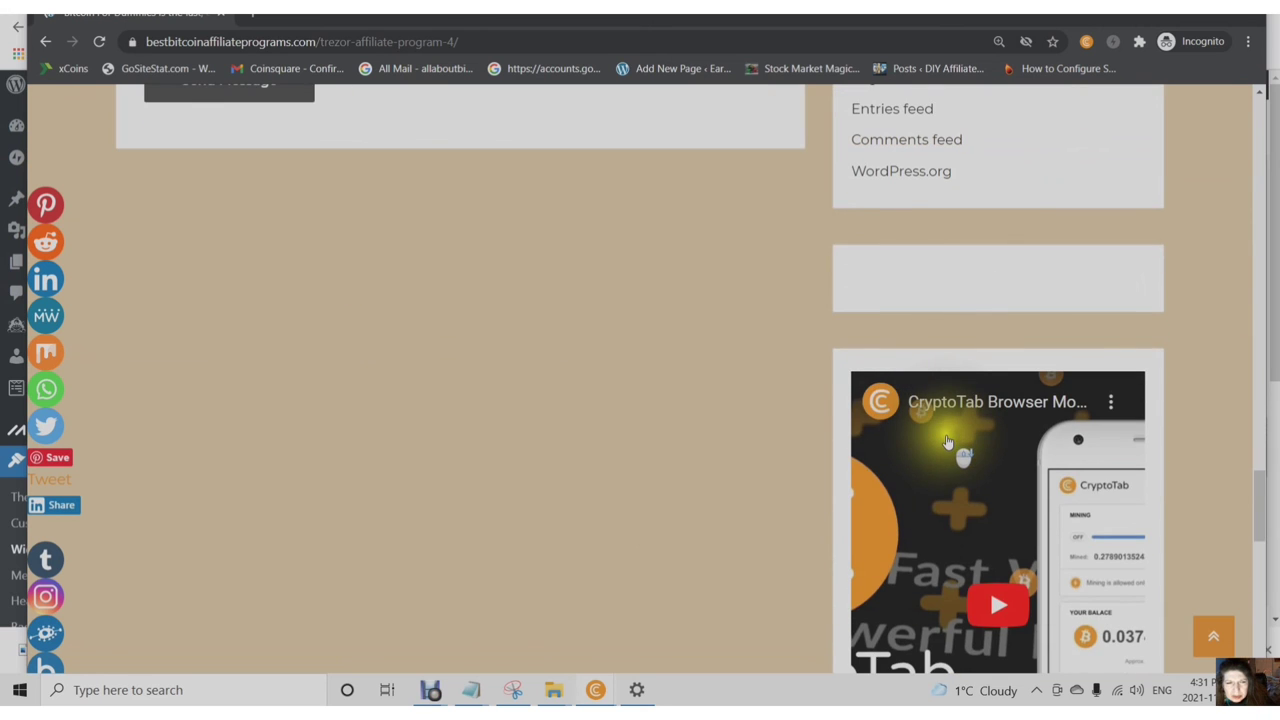
scroll(947, 442, "down", 6)
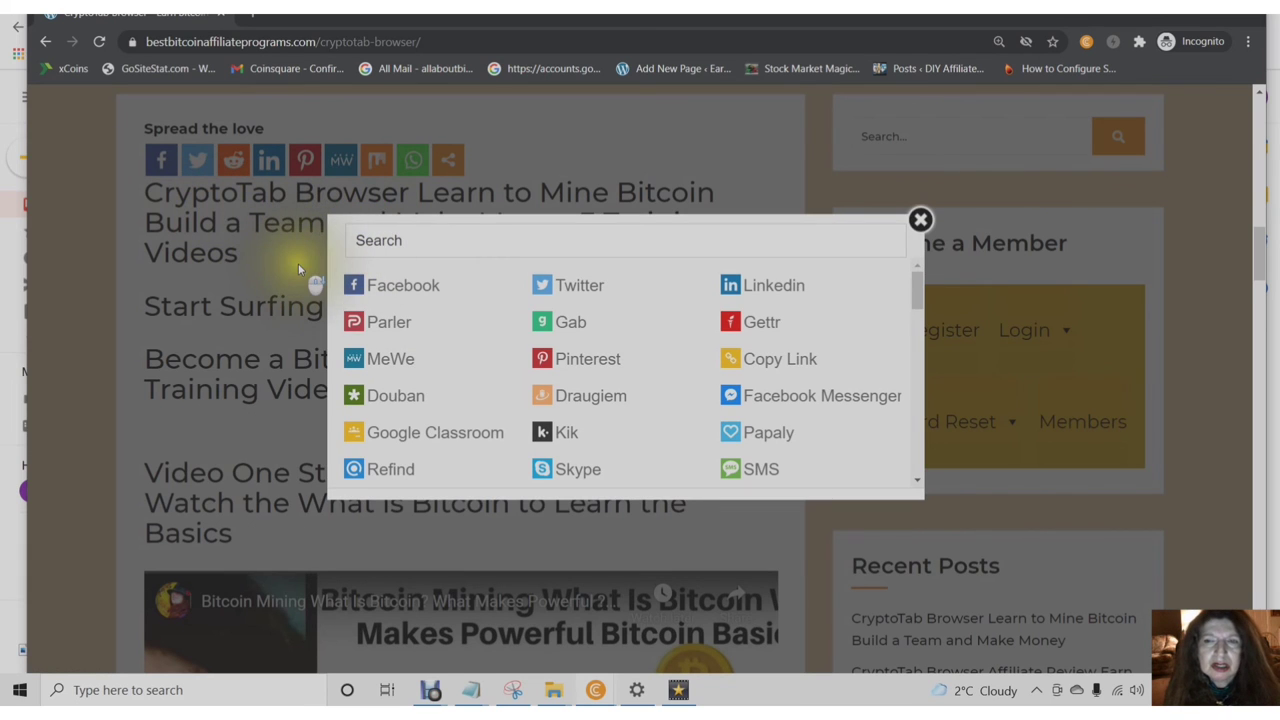
scroll(298, 264, "down", 1)
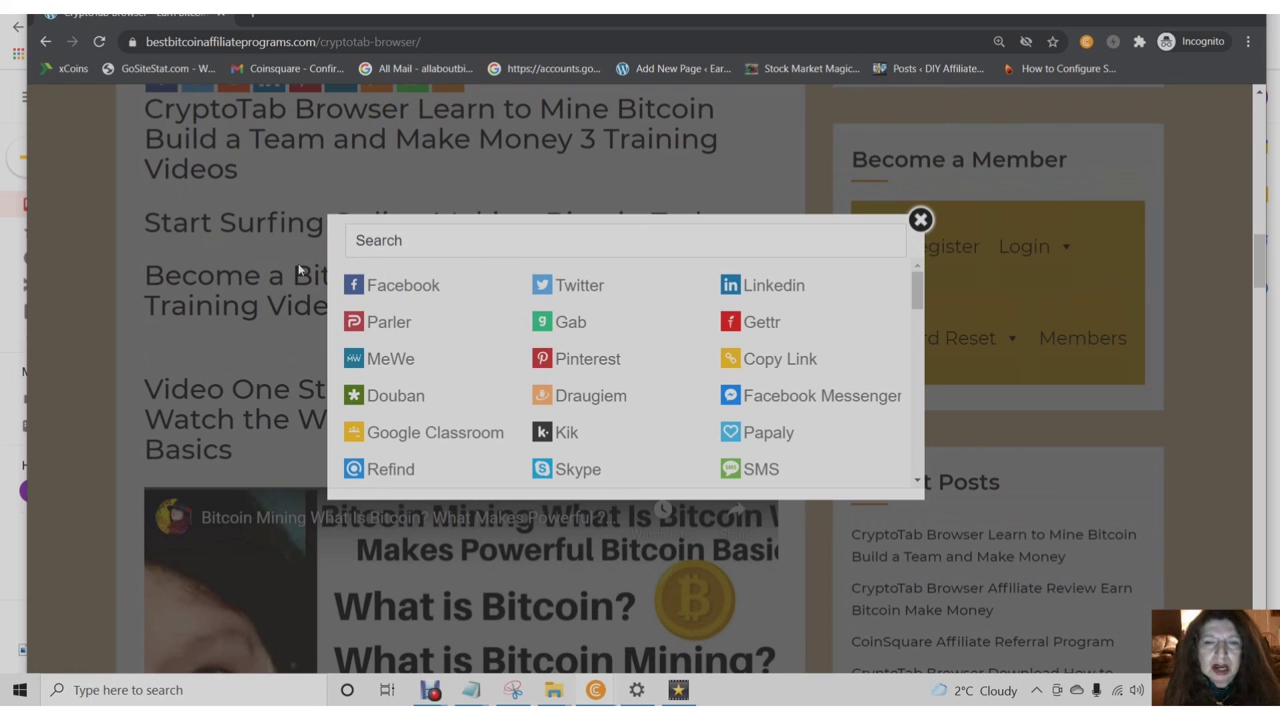
scroll(297, 264, "down", 1)
scroll(300, 275, "up", 2)
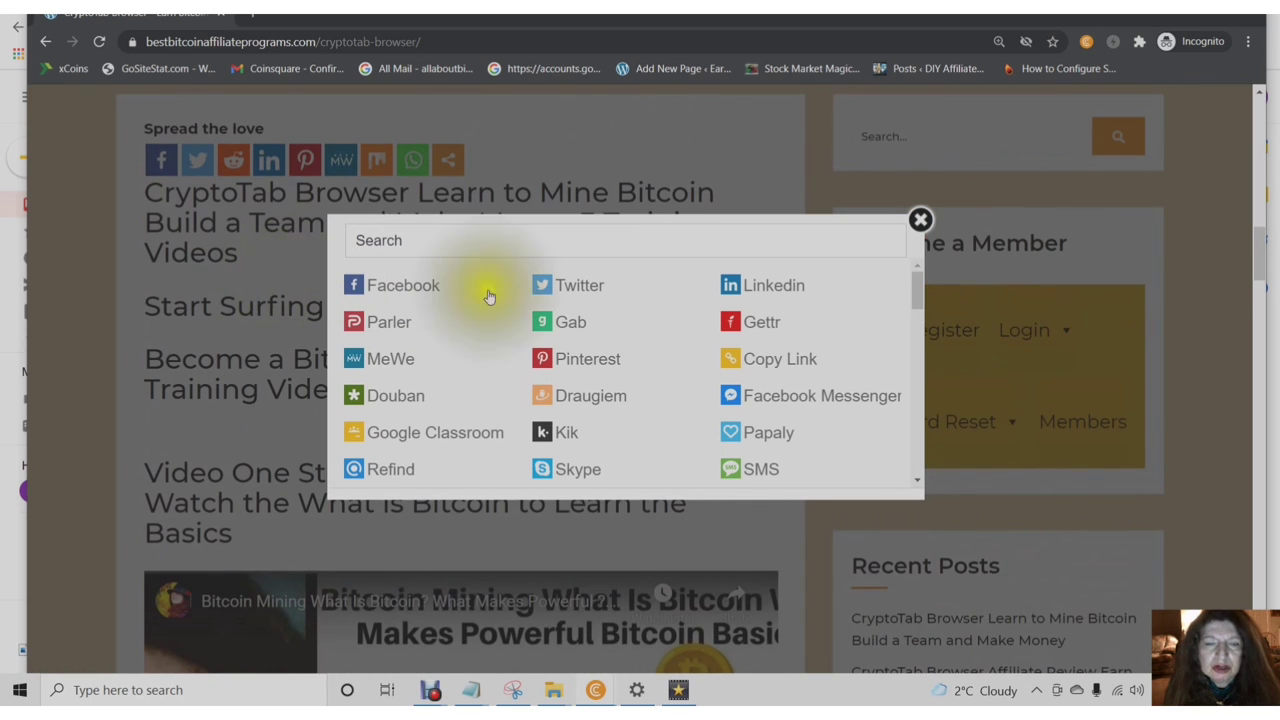